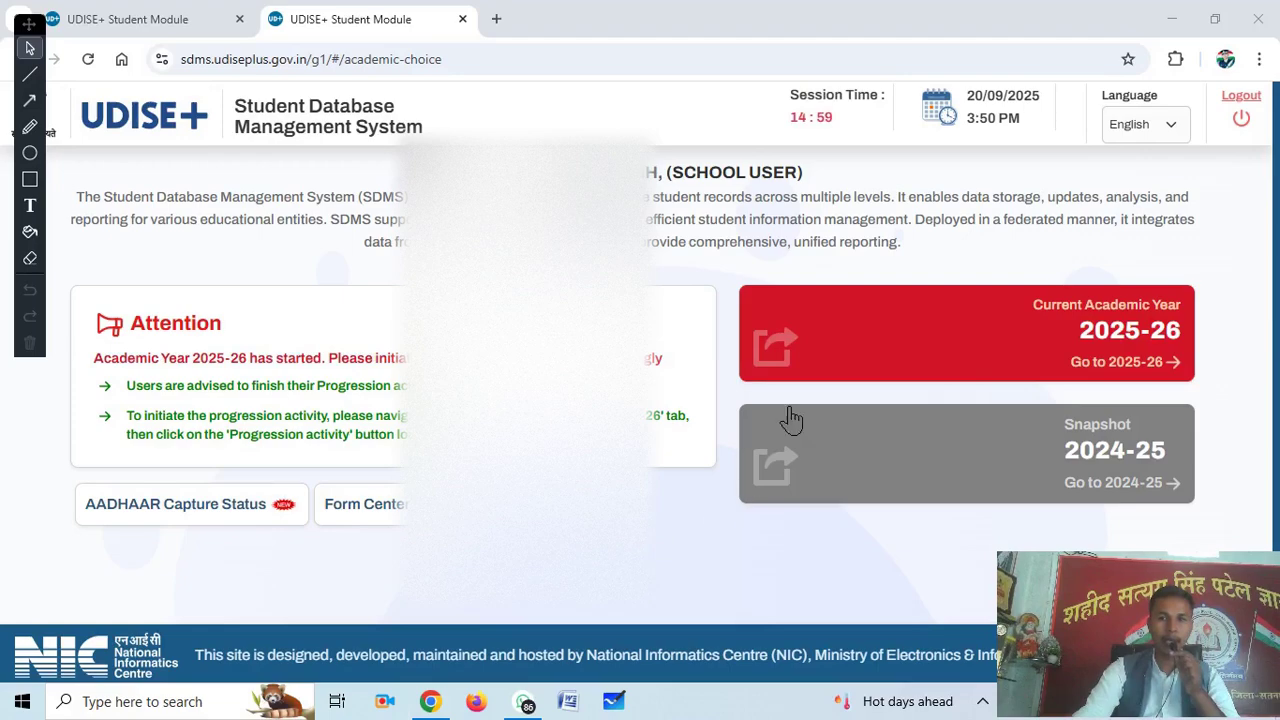
- Open the current academic year 2025-26, dismiss the School Information notice, and go to the class-wise student table
{"action": "left_click", "coordinate": [929, 349]}
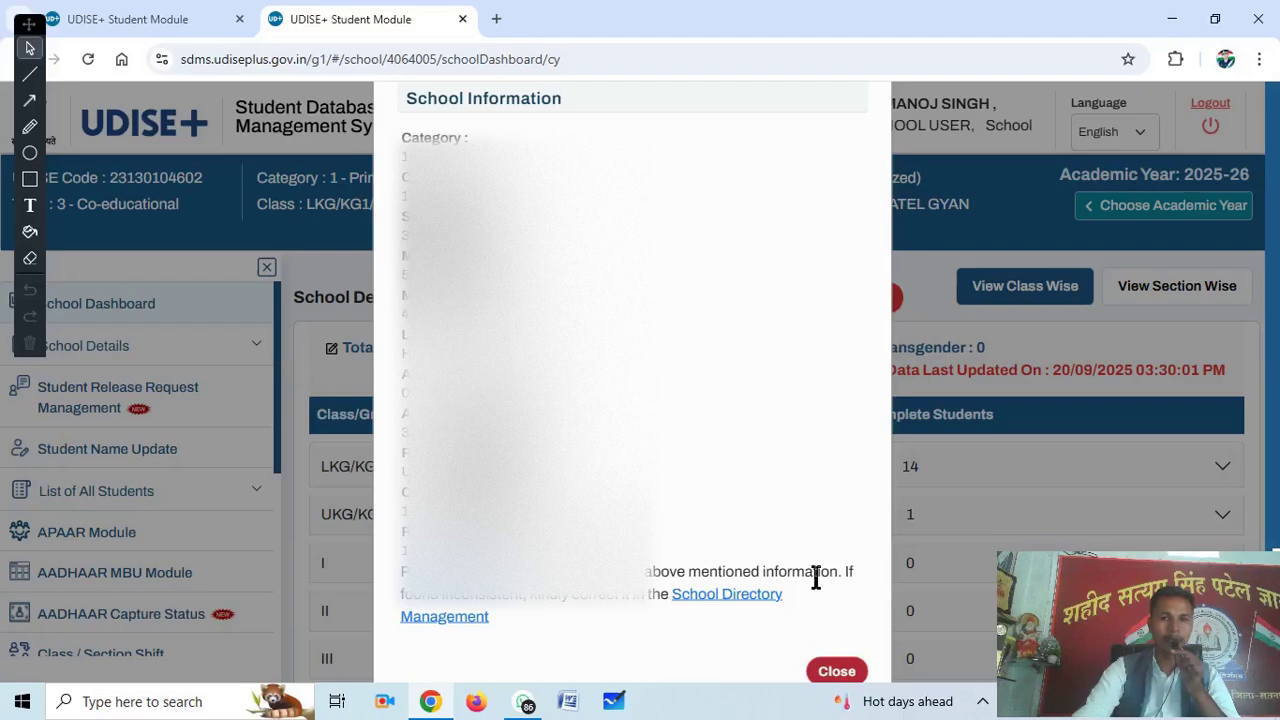
{"action": "left_click", "coordinate": [836, 671]}
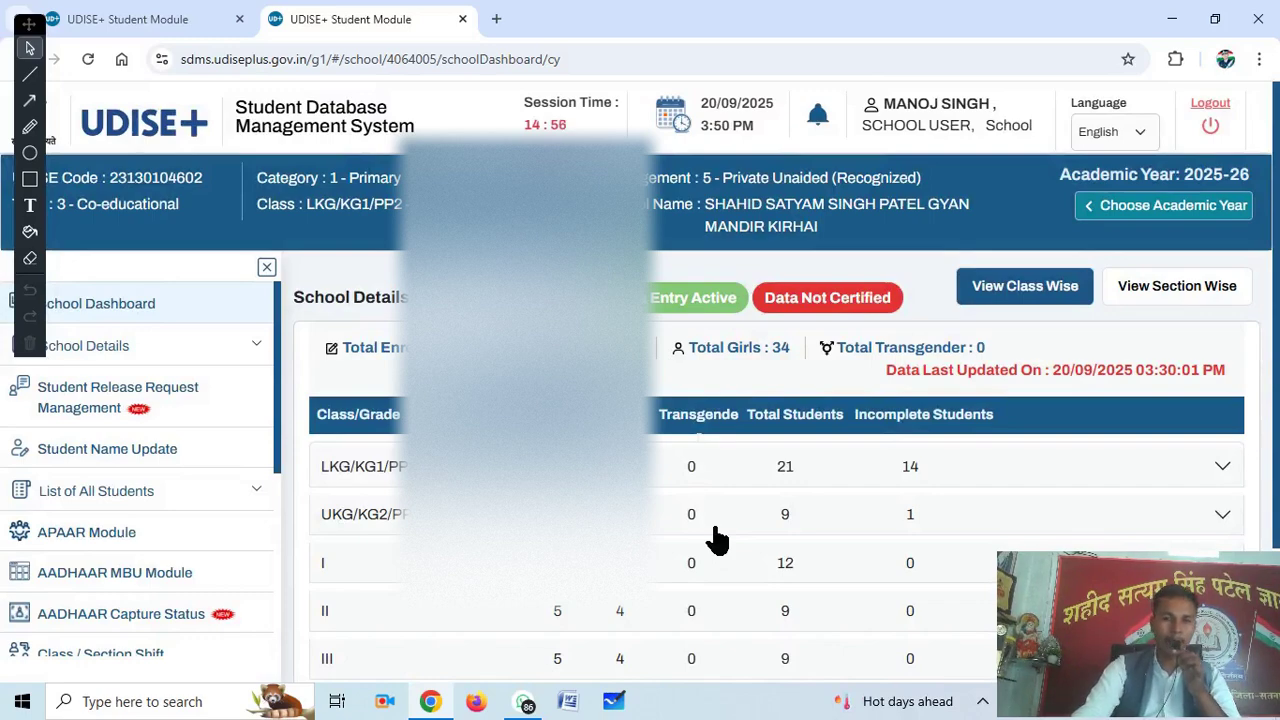
{"action": "scroll", "coordinate": [713, 541], "scroll_direction": "down", "scroll_amount": 1}
{"action": "scroll", "coordinate": [713, 541], "scroll_direction": "down", "scroll_amount": 1}
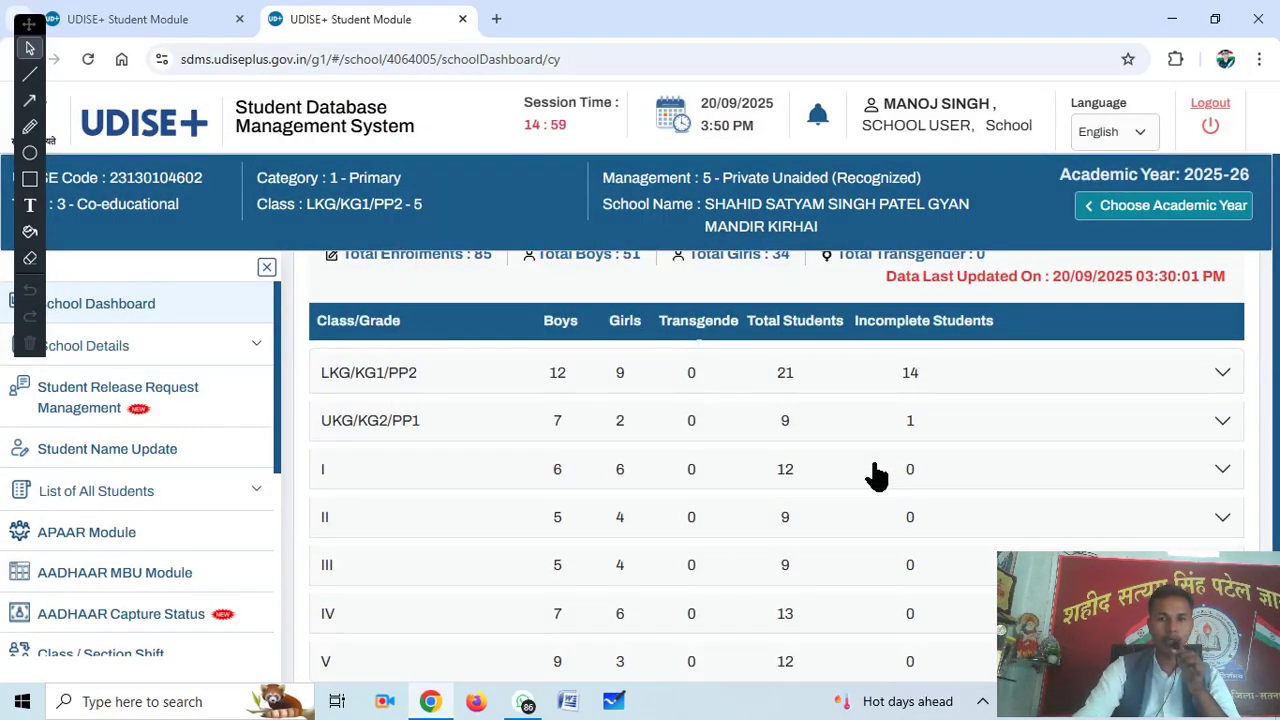
- Examine the section details and incomplete student counts of classes LKG/KG1/PP2 and UKG/KG2/PP1, then collapse LKG/KG1/PP2
{"action": "left_click", "coordinate": [1049, 386]}
{"action": "scroll", "coordinate": [1003, 455], "scroll_direction": "down", "scroll_amount": 1}
{"action": "scroll", "coordinate": [1003, 455], "scroll_direction": "down", "scroll_amount": 1}
{"action": "left_click", "coordinate": [1051, 404]}
{"action": "scroll", "coordinate": [884, 410], "scroll_direction": "up", "scroll_amount": 1}
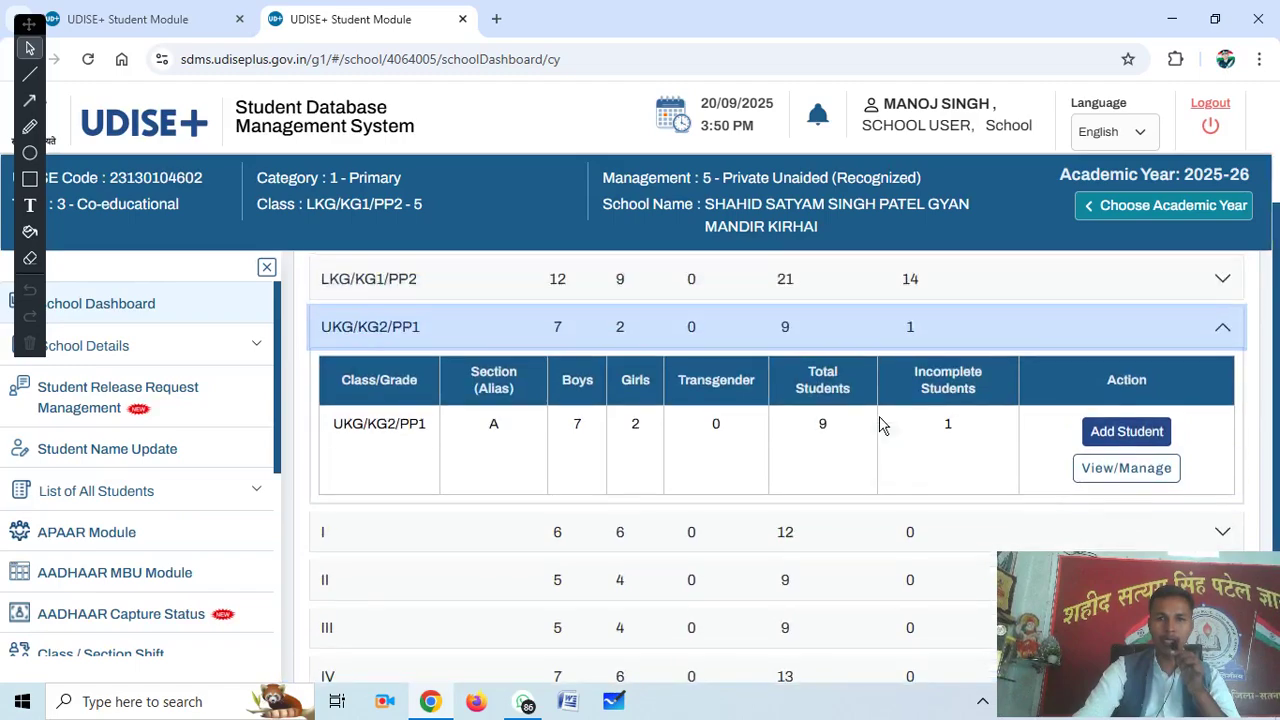
{"action": "left_click", "coordinate": [1084, 296]}
{"action": "scroll", "coordinate": [914, 443], "scroll_direction": "up", "scroll_amount": 2}
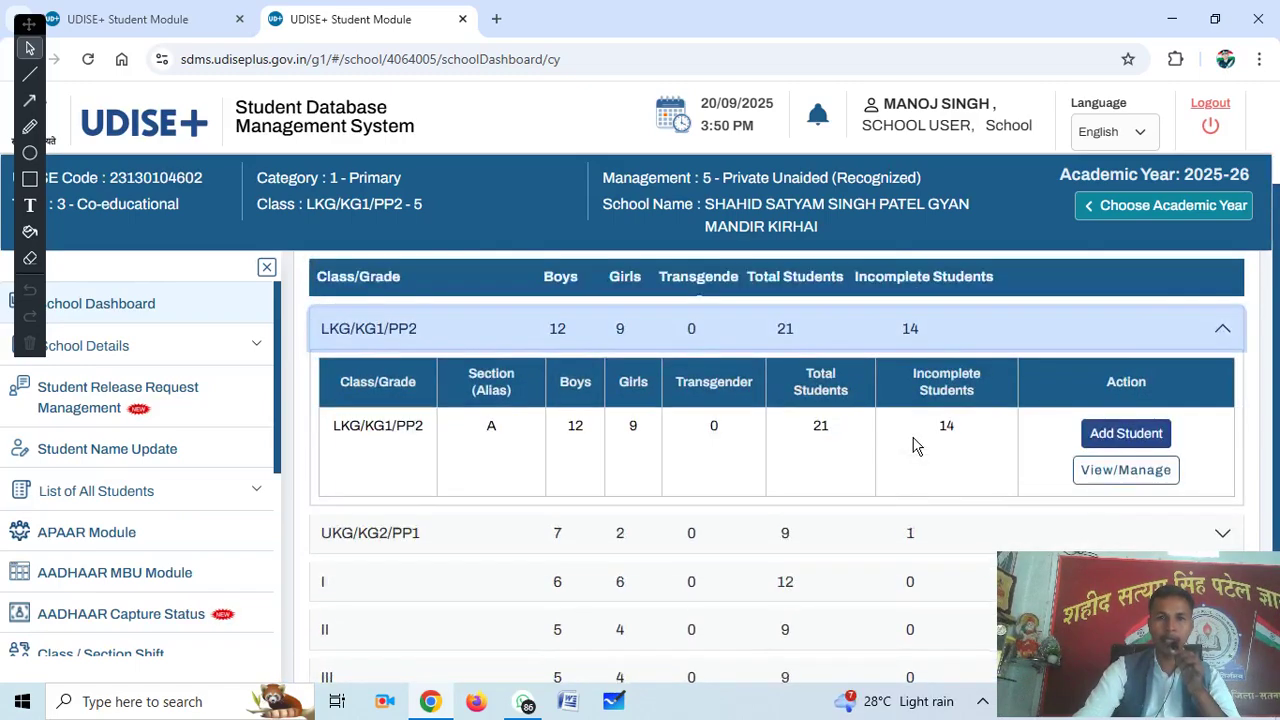
{"action": "scroll", "coordinate": [624, 514], "scroll_direction": "down", "scroll_amount": 1}
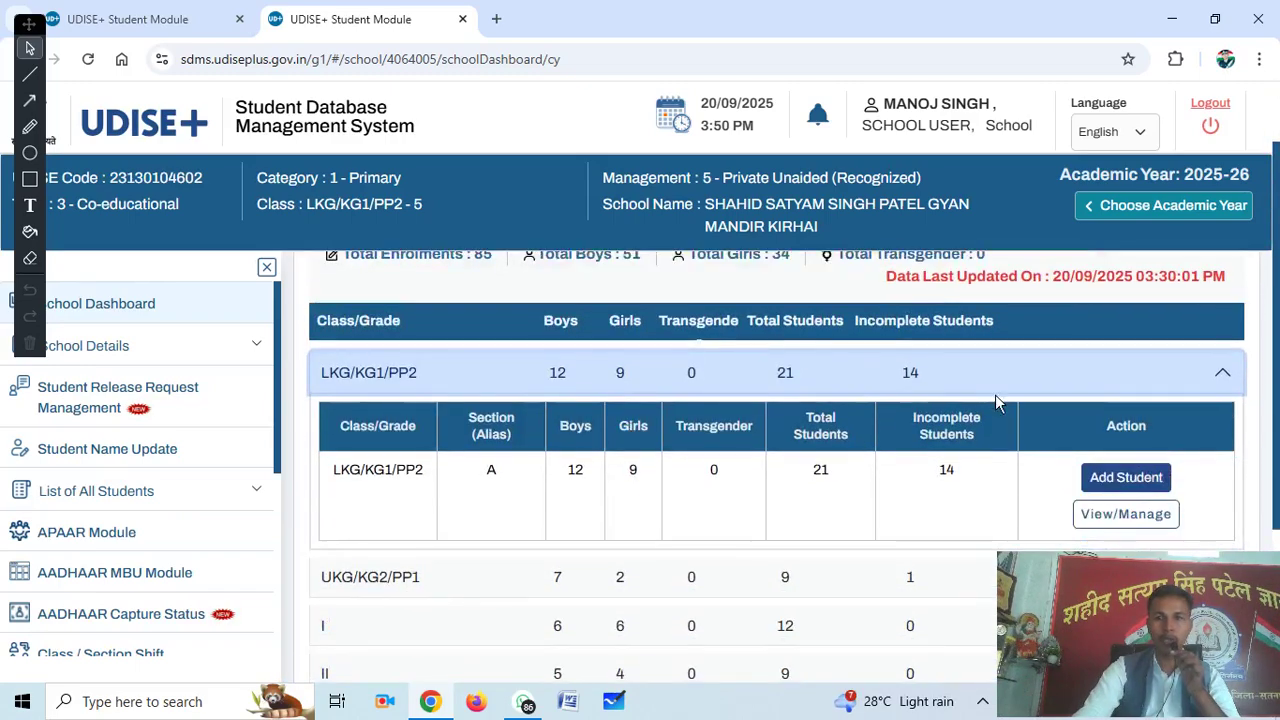
{"action": "left_click", "coordinate": [1117, 383]}
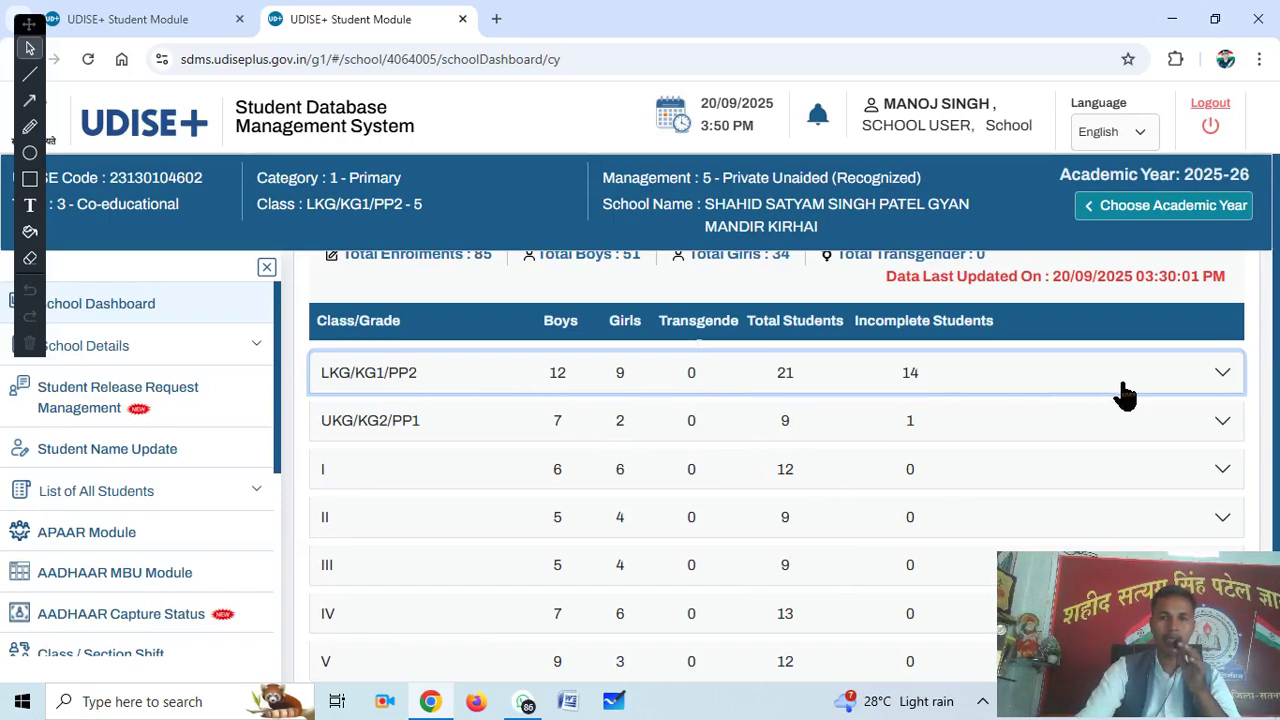
- Expand class LKG/KG1/PP2 and open the View/Manage student list for section A
{"action": "left_click", "coordinate": [1070, 390]}
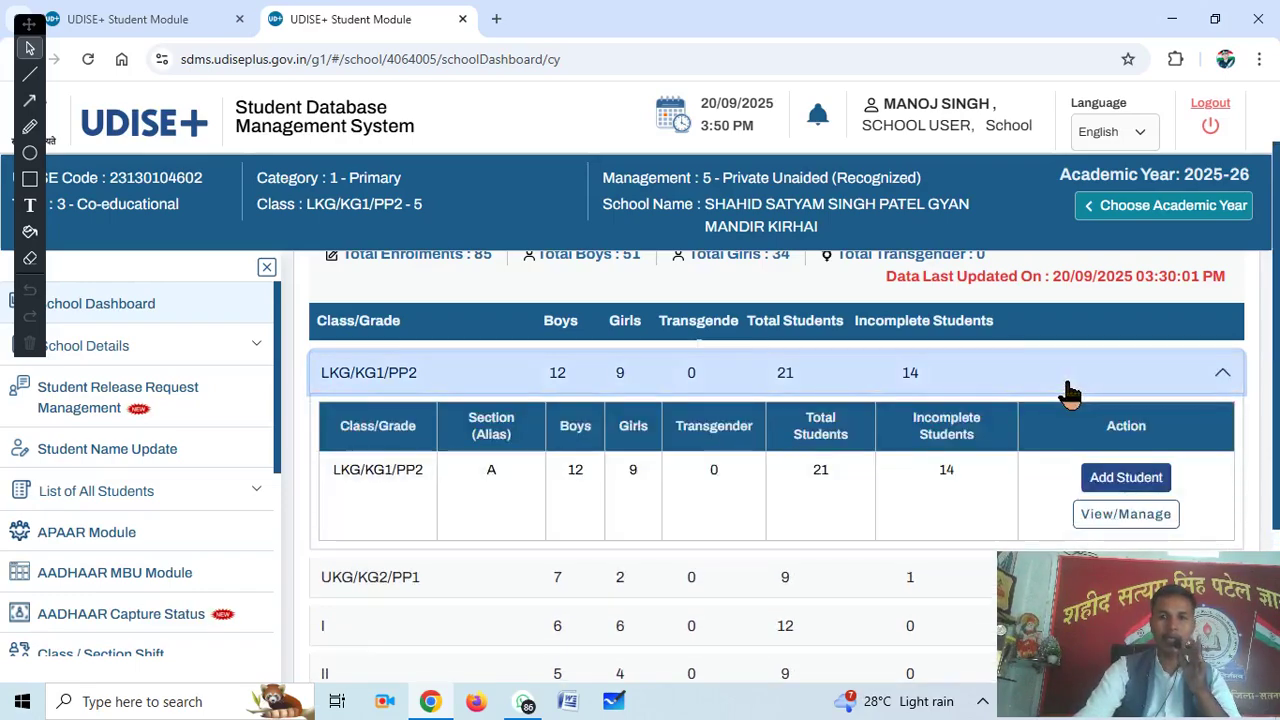
{"action": "scroll", "coordinate": [1068, 388], "scroll_direction": "down", "scroll_amount": 1}
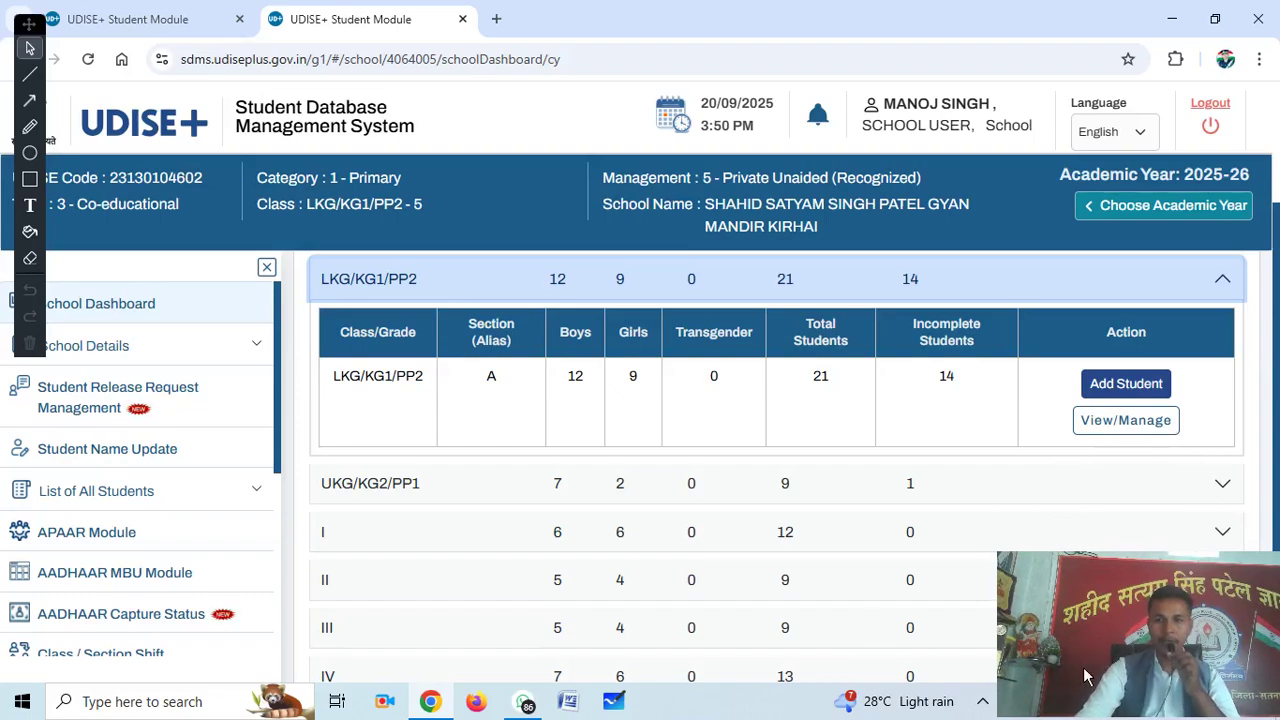
{"action": "right_click", "coordinate": [1156, 462]}
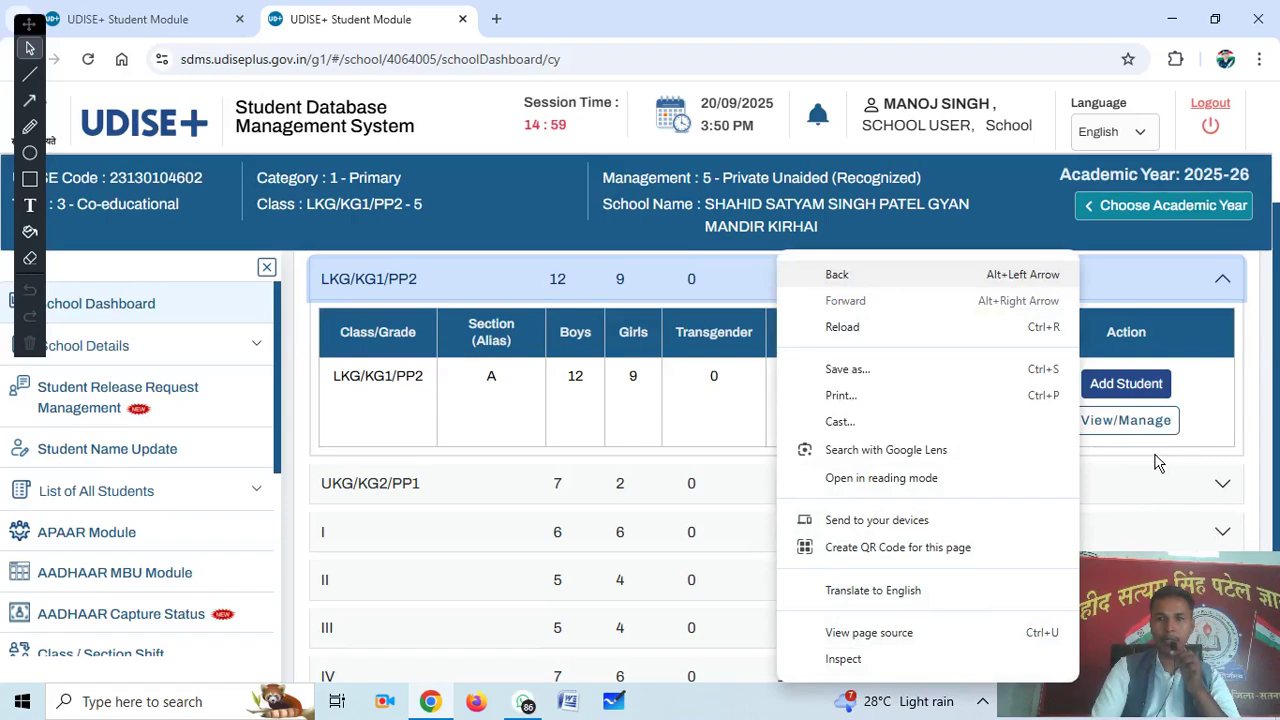
{"action": "left_click", "coordinate": [1156, 462]}
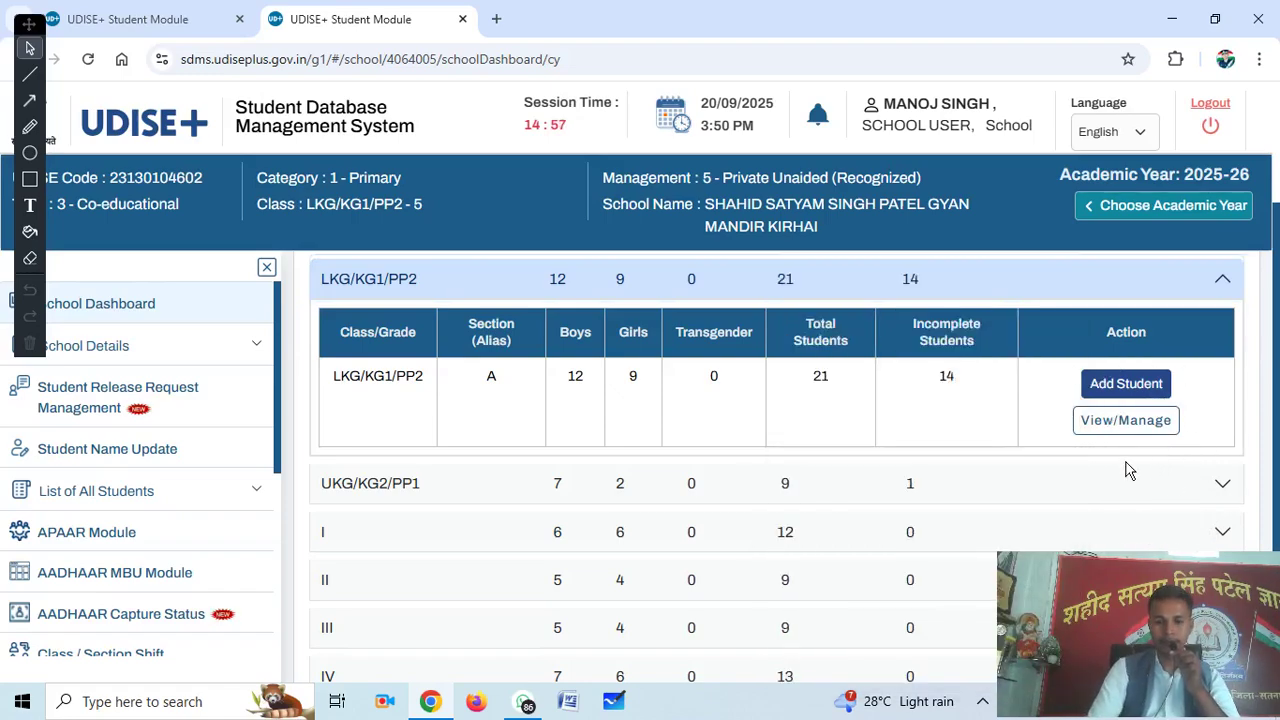
{"action": "left_click", "coordinate": [1168, 422]}
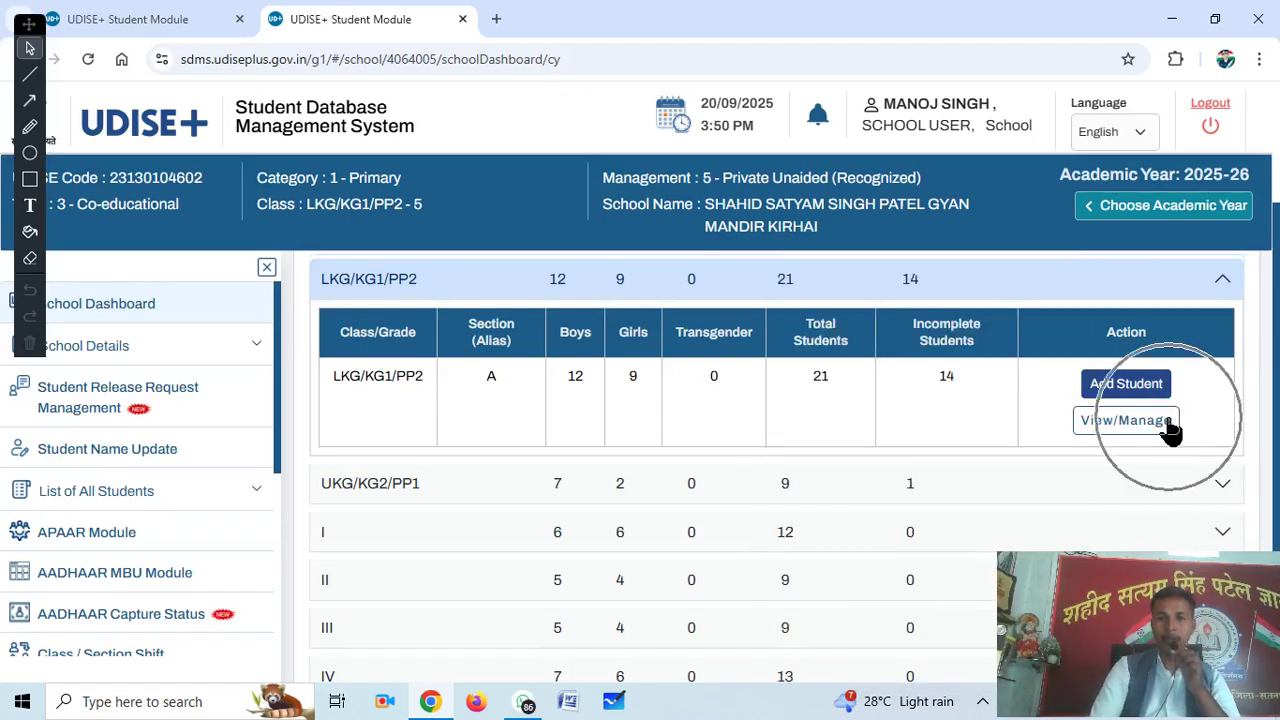
{"action": "left_click", "coordinate": [1168, 422]}
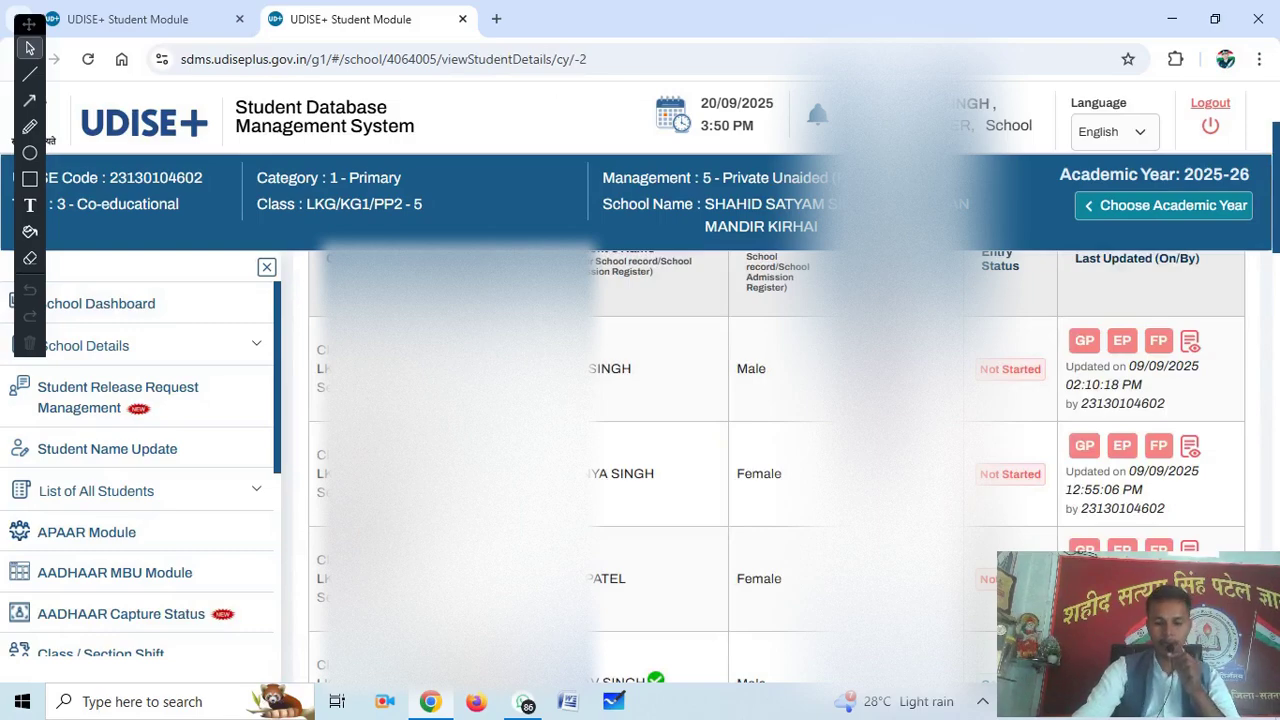
- Examine the LKG/KG1/PP2 student list for entry status and the GP, EP and FP form markers of each student
{"action": "scroll", "coordinate": [775, 460], "scroll_direction": "down", "scroll_amount": 2}
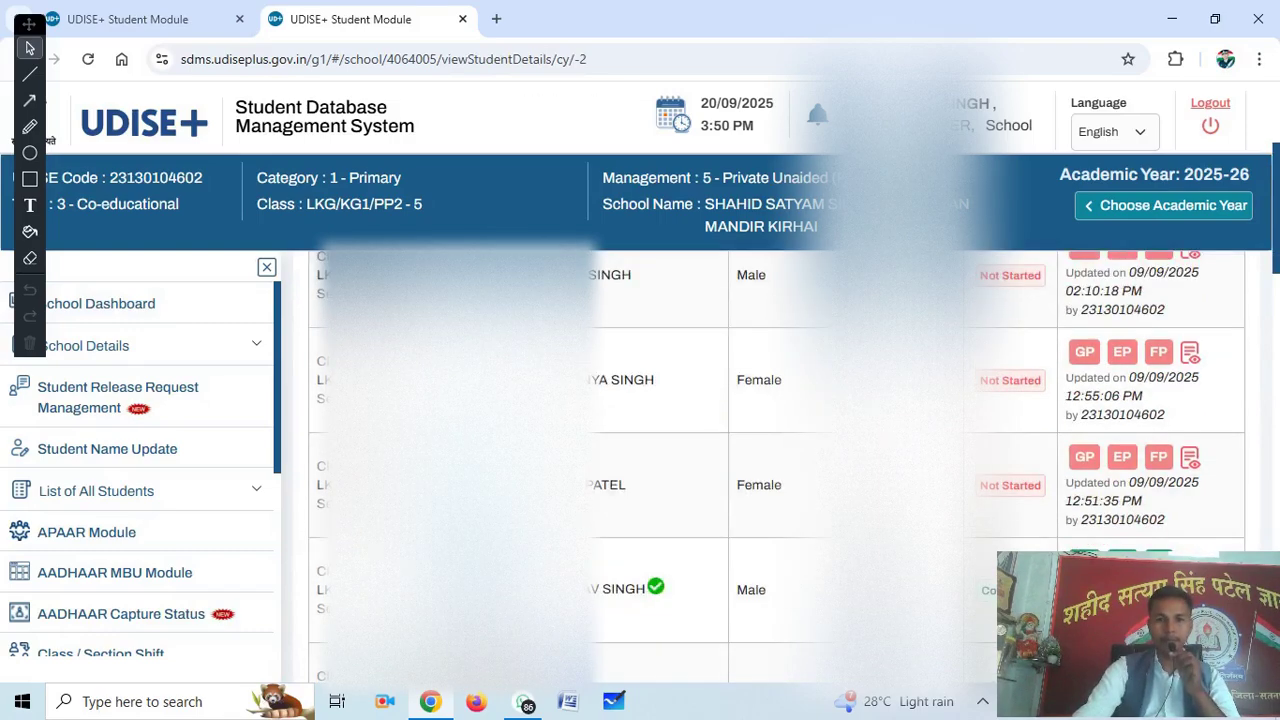
{"action": "scroll", "coordinate": [775, 460], "scroll_direction": "down", "scroll_amount": 1}
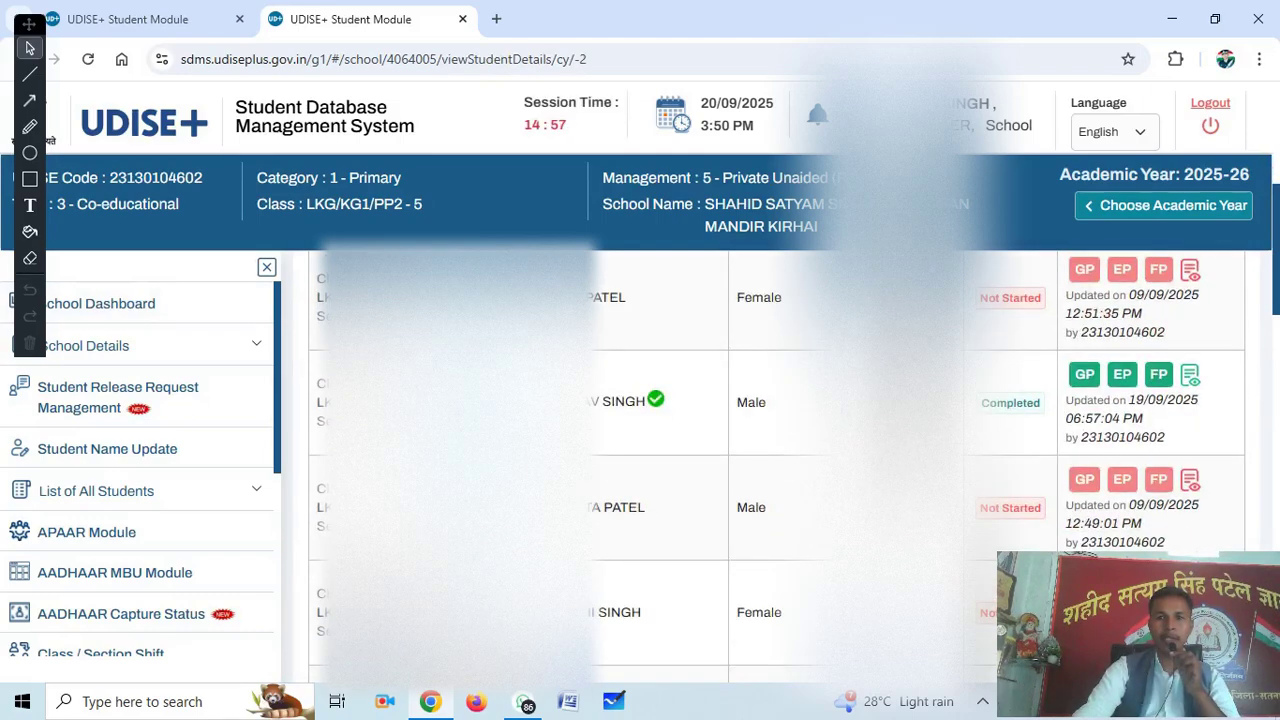
{"action": "scroll", "coordinate": [775, 460], "scroll_direction": "down", "scroll_amount": 5}
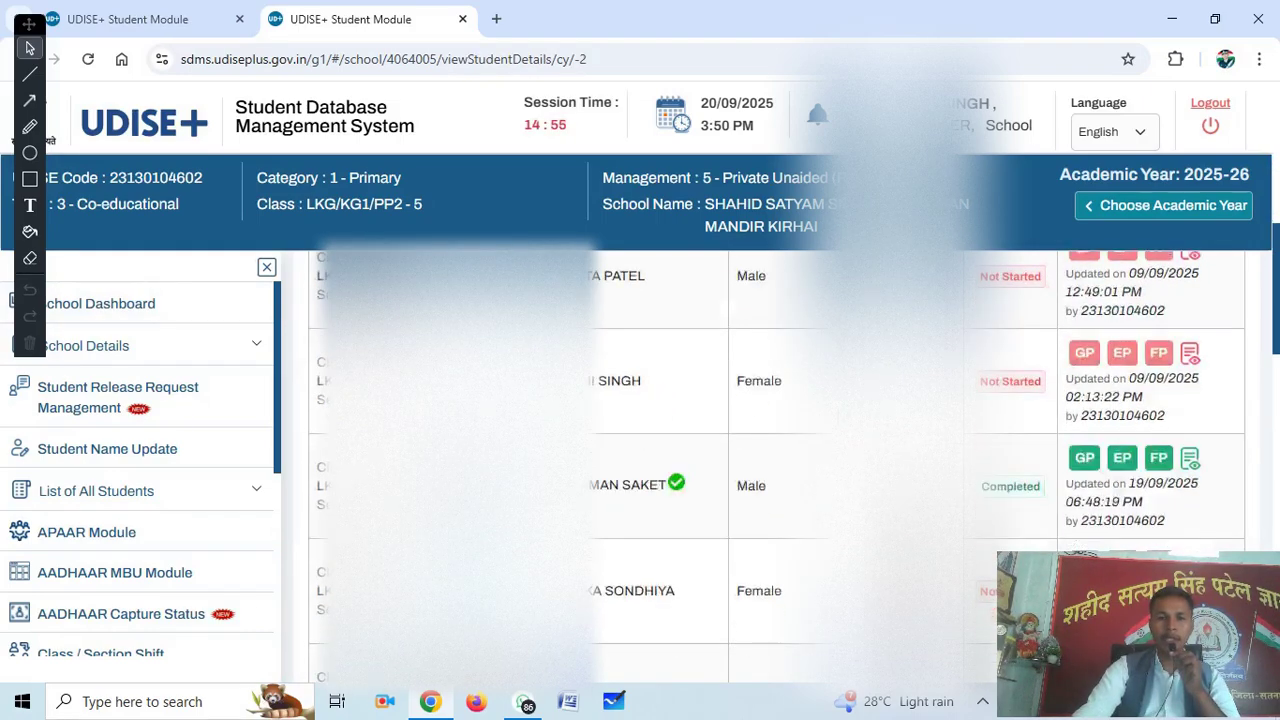
{"action": "scroll", "coordinate": [838, 420], "scroll_direction": "down", "scroll_amount": 4}
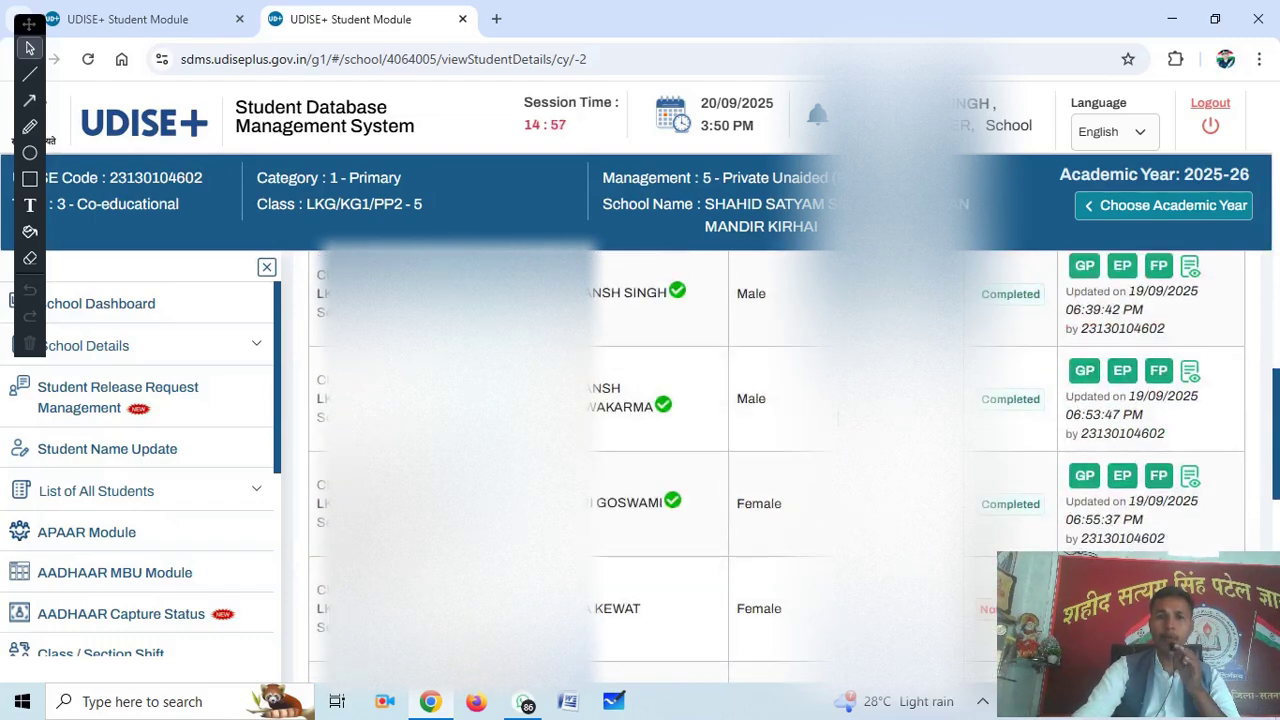
{"action": "scroll", "coordinate": [838, 420], "scroll_direction": "down", "scroll_amount": 2}
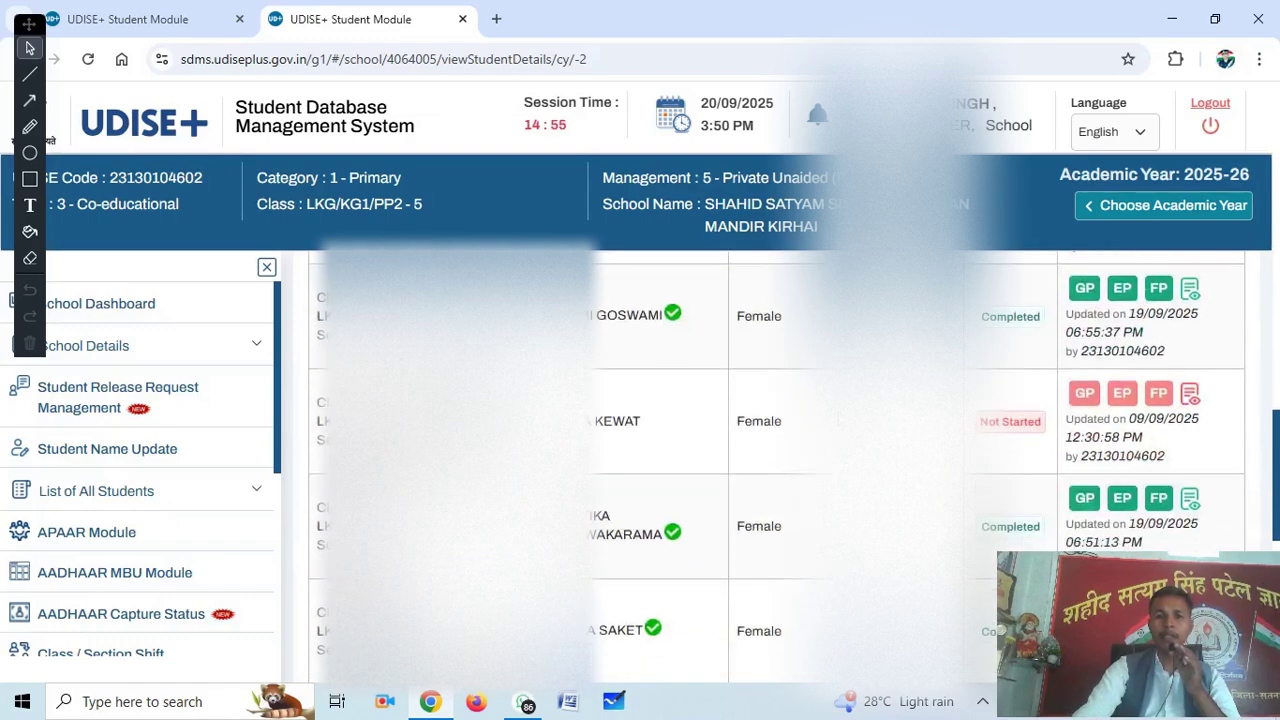
{"action": "scroll", "coordinate": [836, 421], "scroll_direction": "down", "scroll_amount": 4}
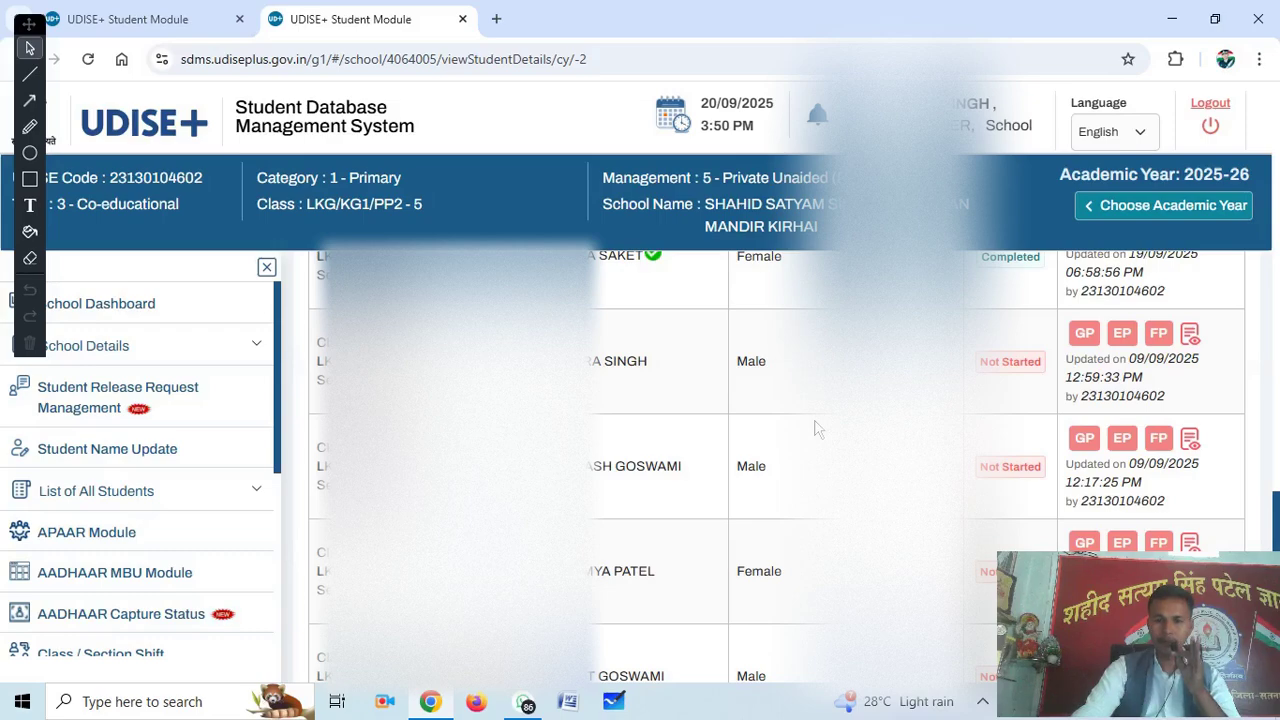
{"action": "scroll", "coordinate": [815, 428], "scroll_direction": "down", "scroll_amount": 3}
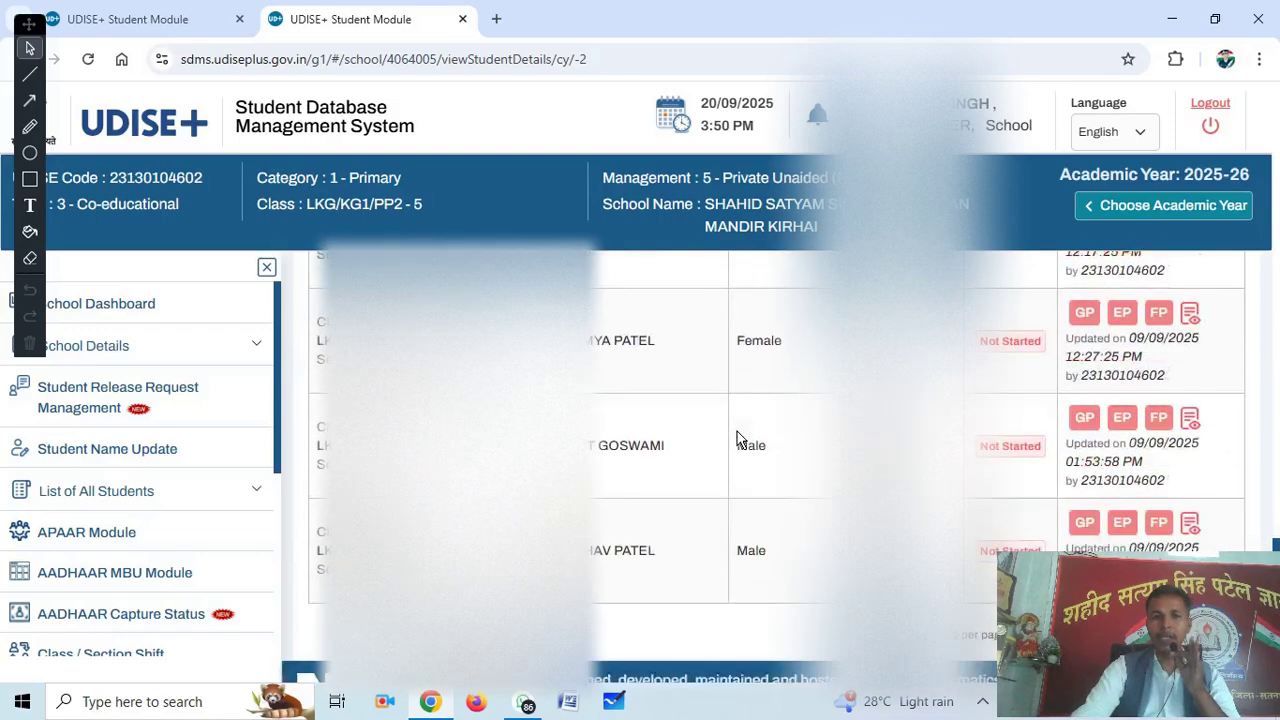
{"action": "scroll", "coordinate": [737, 437], "scroll_direction": "up", "scroll_amount": 3}
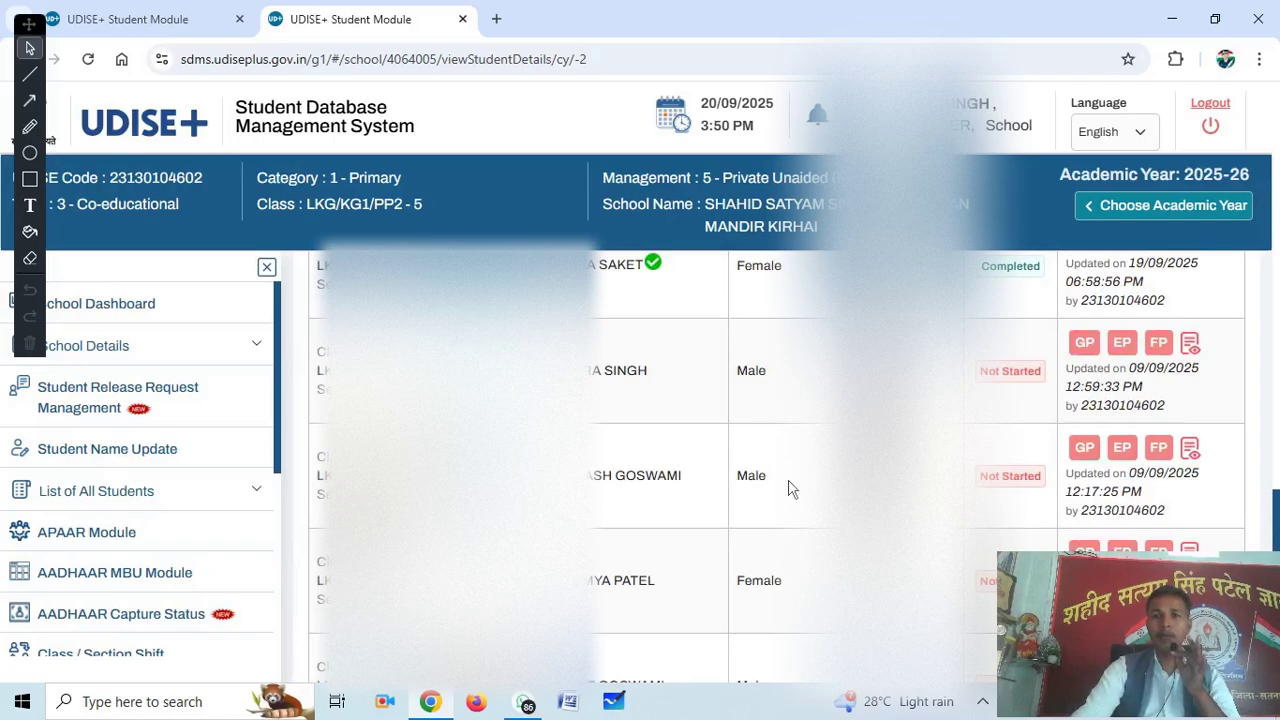
{"action": "scroll", "coordinate": [789, 487], "scroll_direction": "up", "scroll_amount": 1}
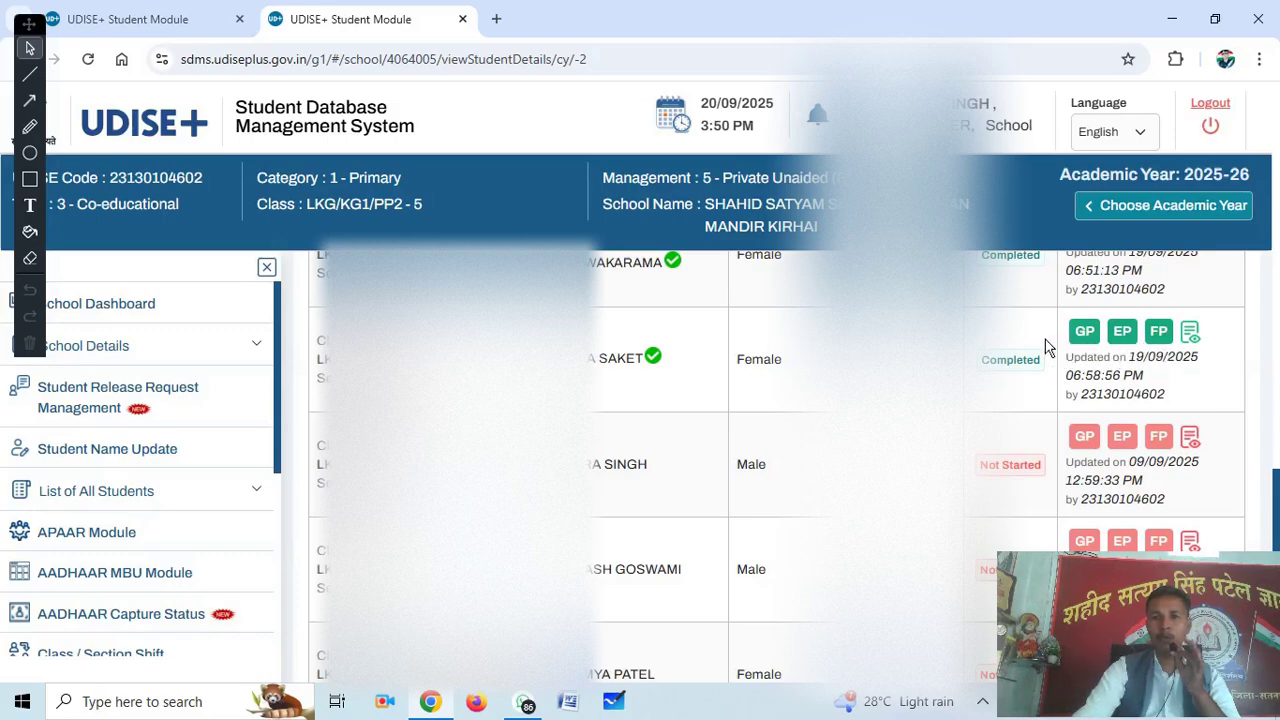
{"action": "left_click_drag", "start_coordinate": [1010, 350], "coordinate": [1218, 338]}
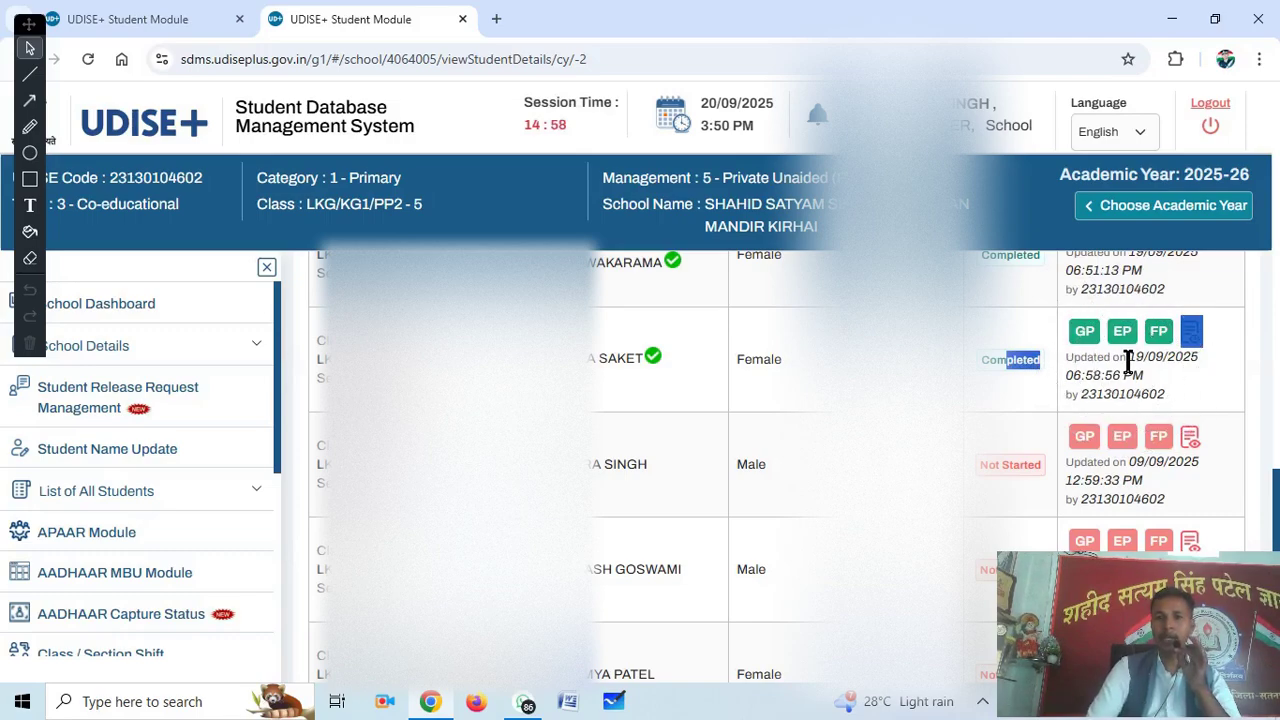
- Open the General Profile (GP) form of the Not Started male student last updated on 09/09/2025 at 12:17:25 PM
{"action": "scroll", "coordinate": [1065, 418], "scroll_direction": "down", "scroll_amount": 3}
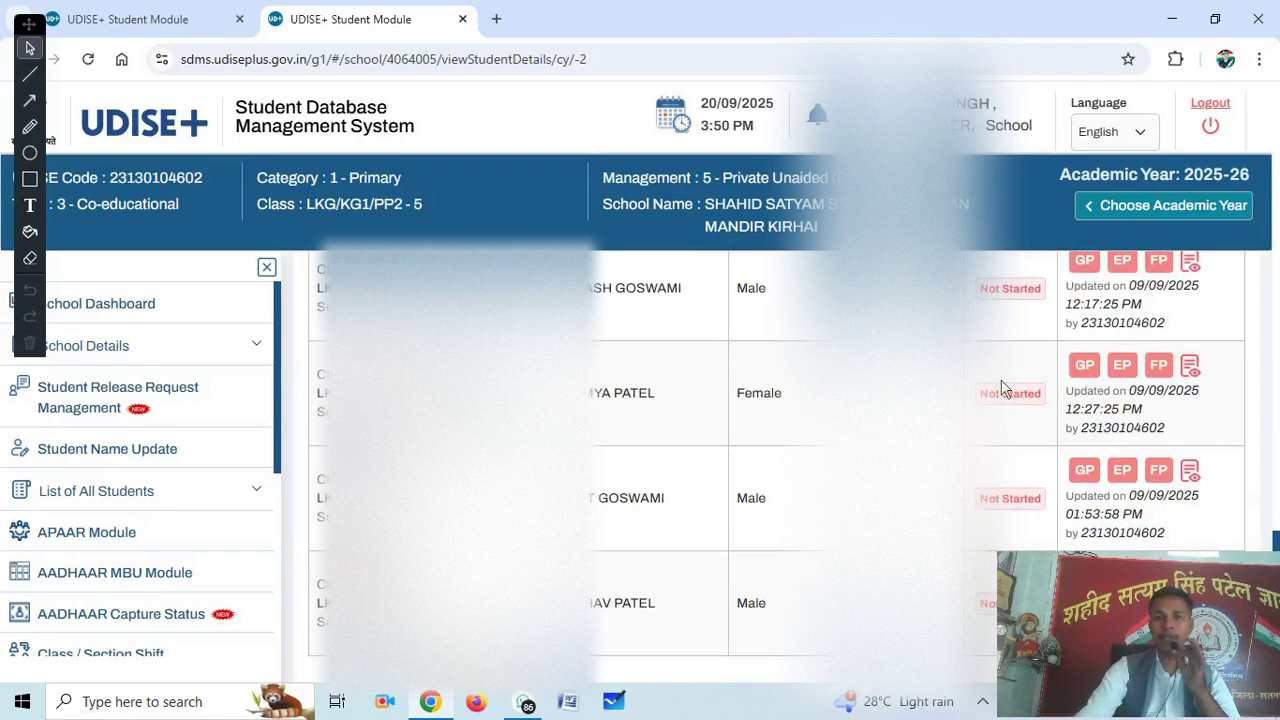
{"action": "scroll", "coordinate": [1008, 405], "scroll_direction": "up", "scroll_amount": 1}
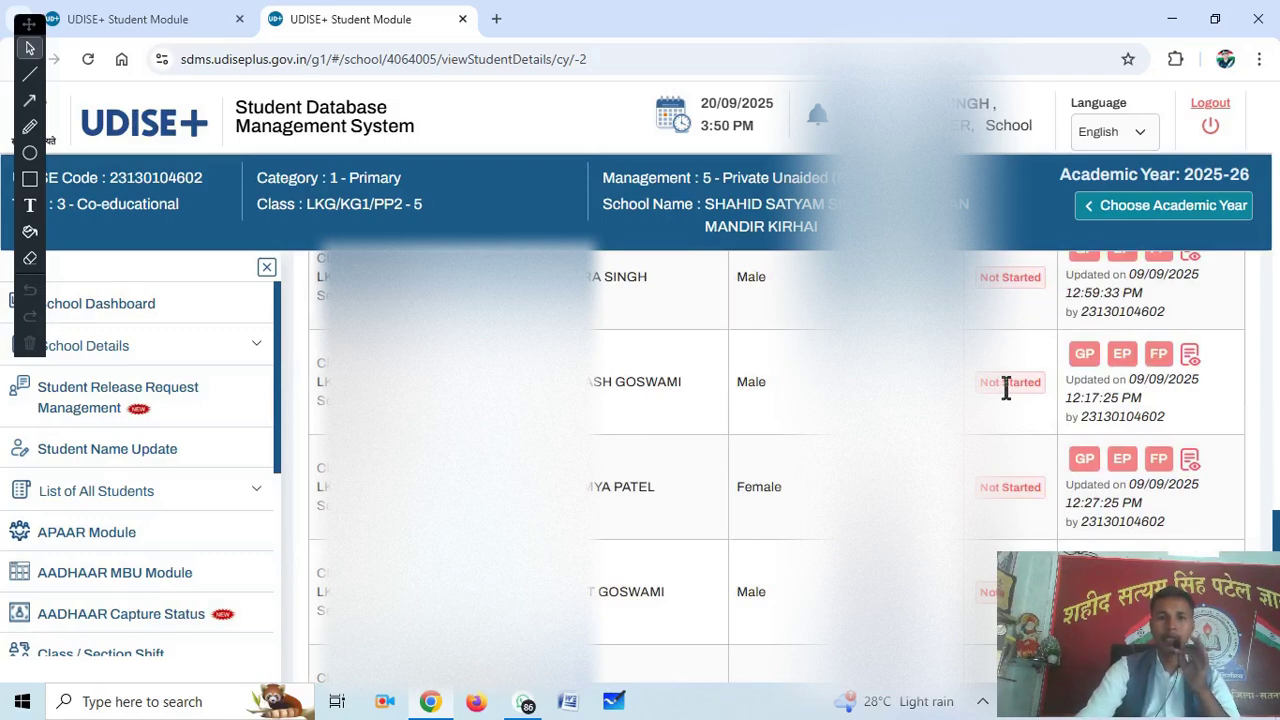
{"action": "left_click", "coordinate": [1086, 362]}
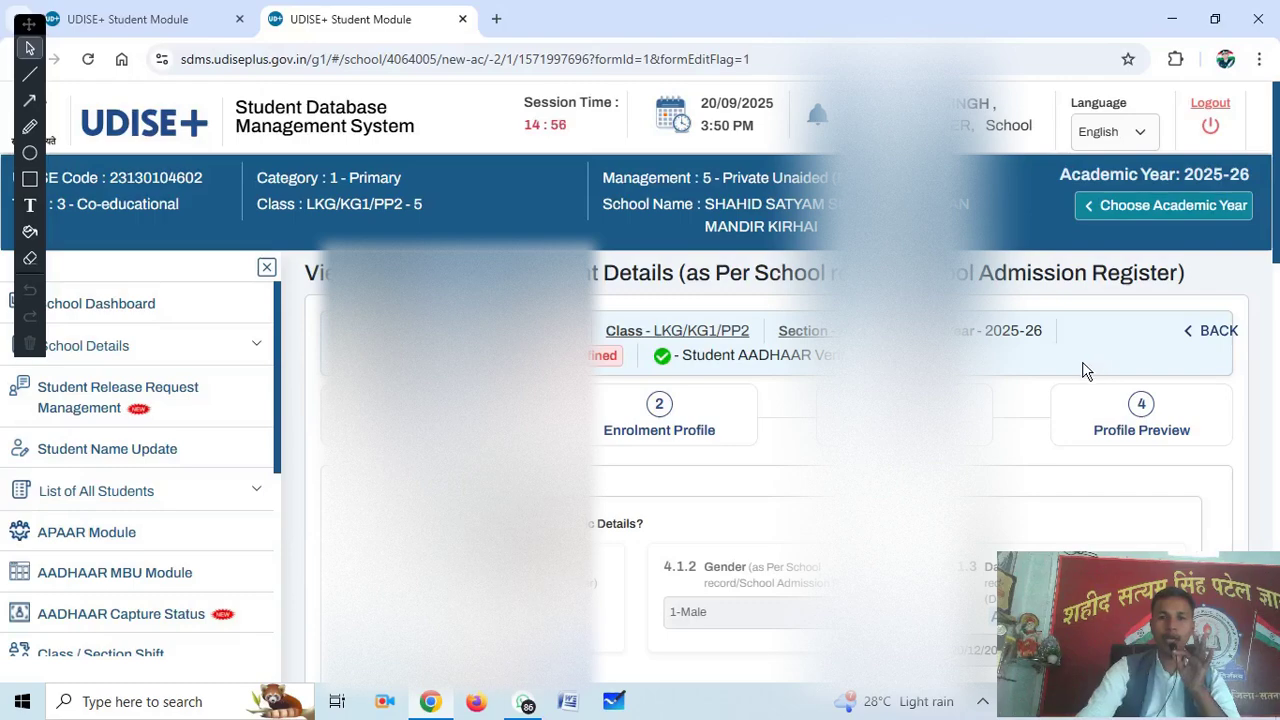
- Review the General Profile fields, from gender, date of birth and parents' names through Aadhaar details to contact and mother tongue
{"action": "scroll", "coordinate": [857, 408], "scroll_direction": "down", "scroll_amount": 2}
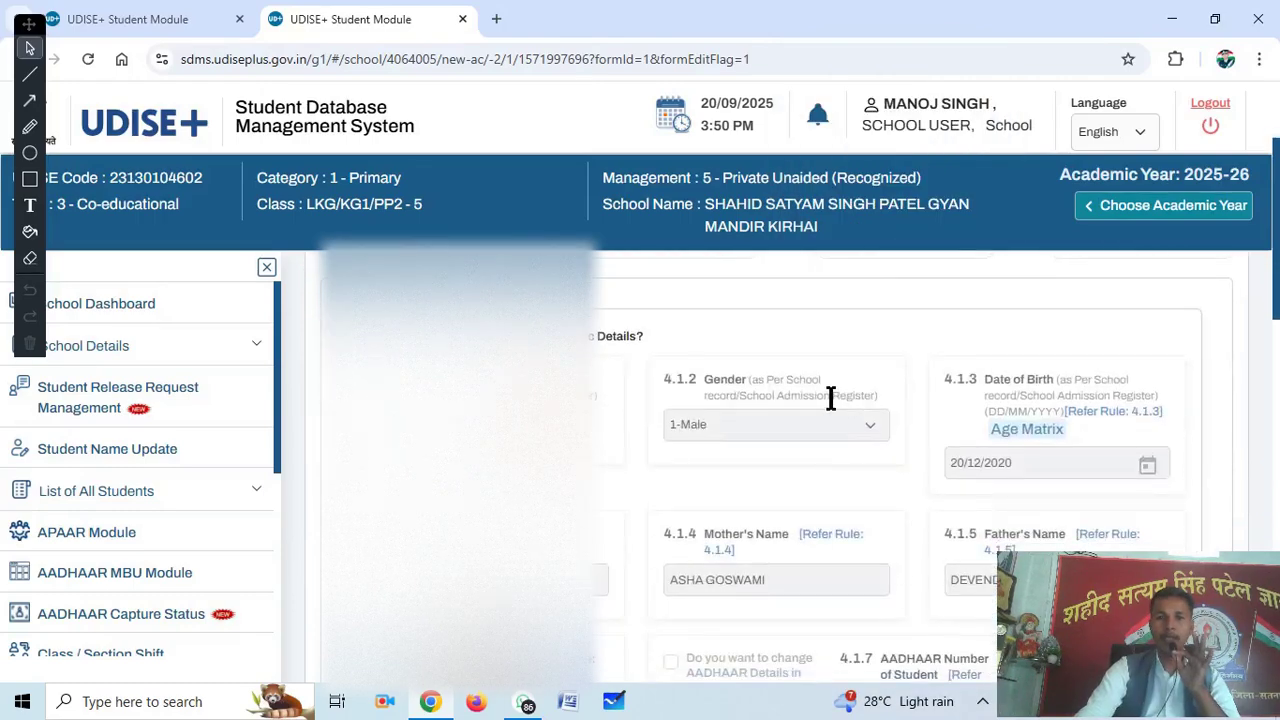
{"action": "scroll", "coordinate": [832, 400], "scroll_direction": "down", "scroll_amount": 1}
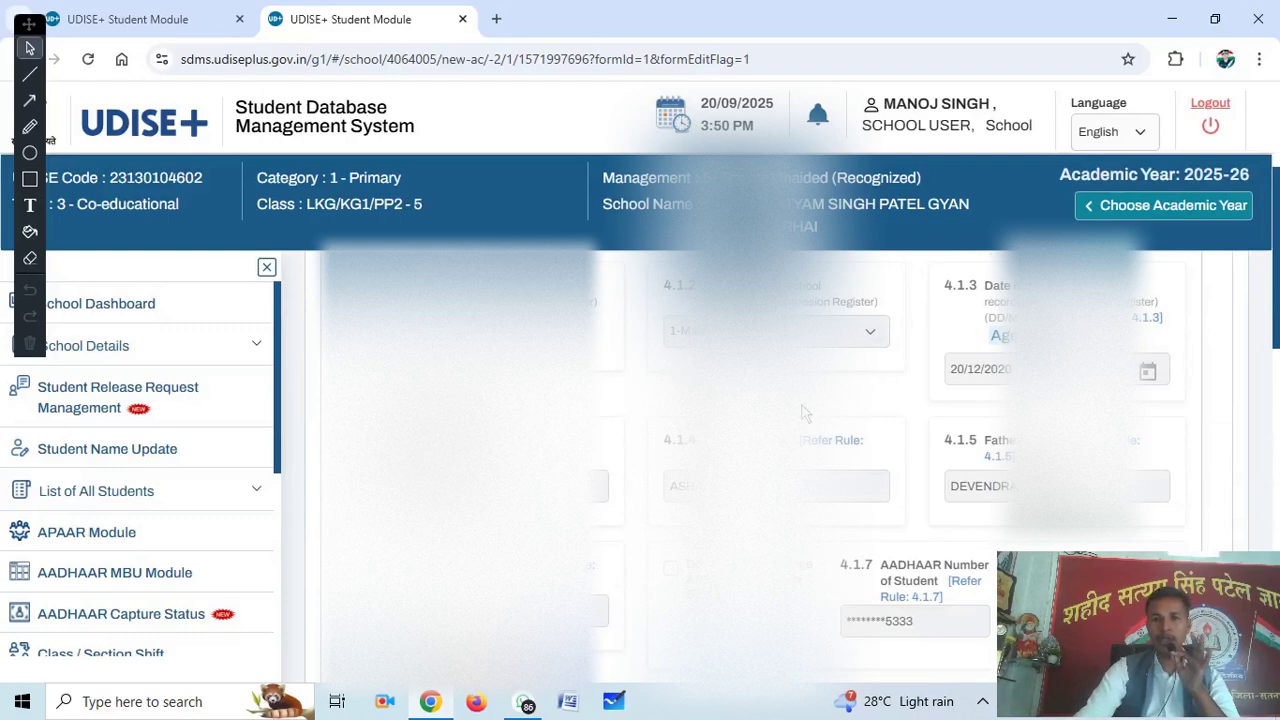
{"action": "scroll", "coordinate": [806, 414], "scroll_direction": "down", "scroll_amount": 1}
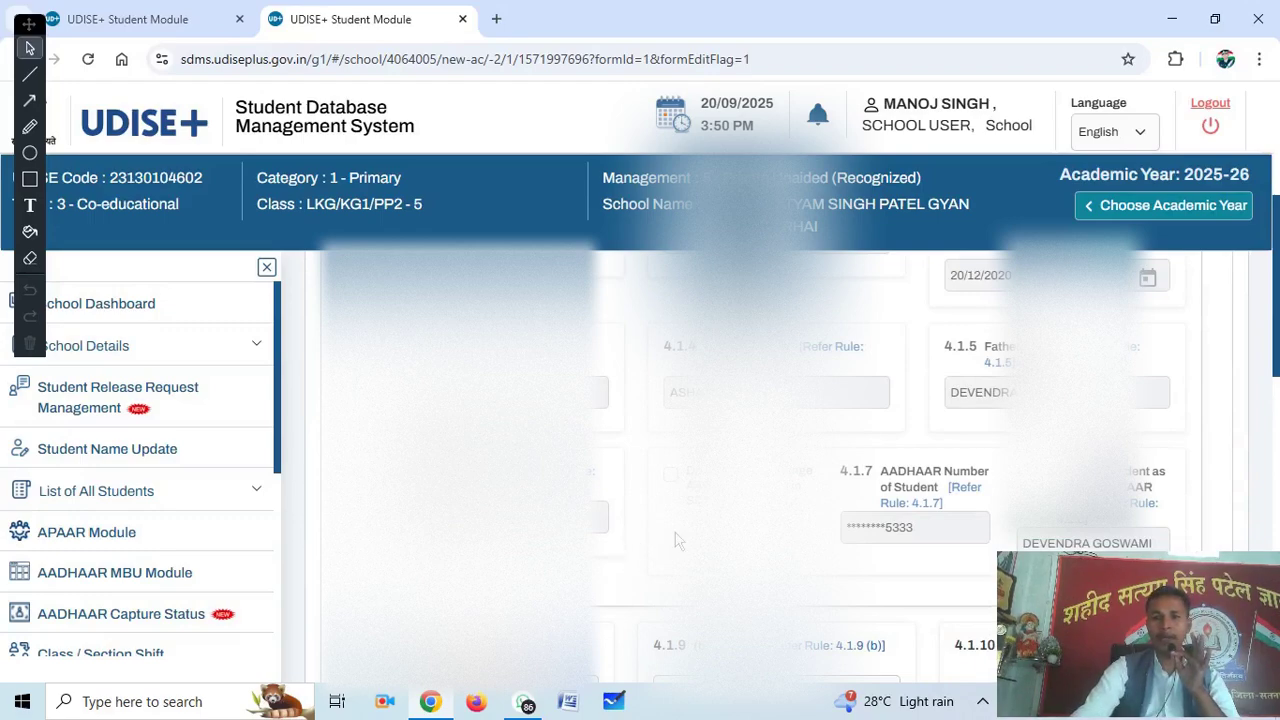
{"action": "scroll", "coordinate": [683, 545], "scroll_direction": "down", "scroll_amount": 1}
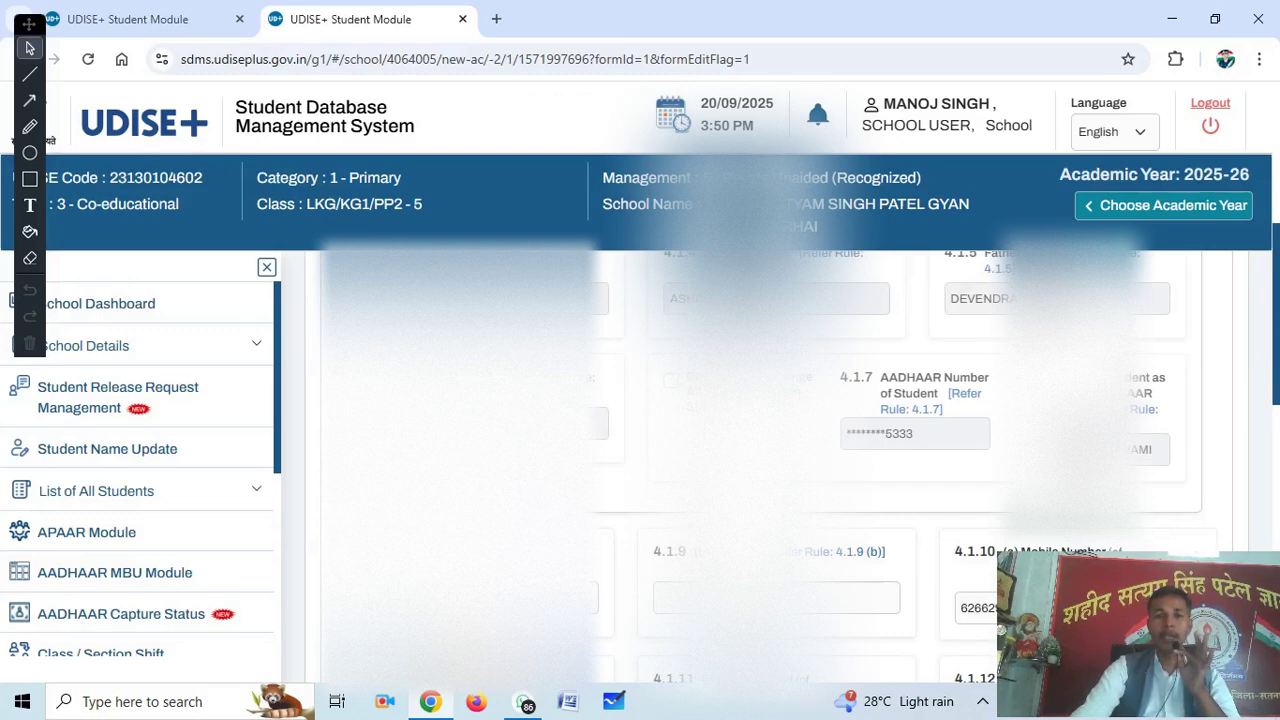
{"action": "scroll", "coordinate": [760, 450], "scroll_direction": "up", "scroll_amount": 4}
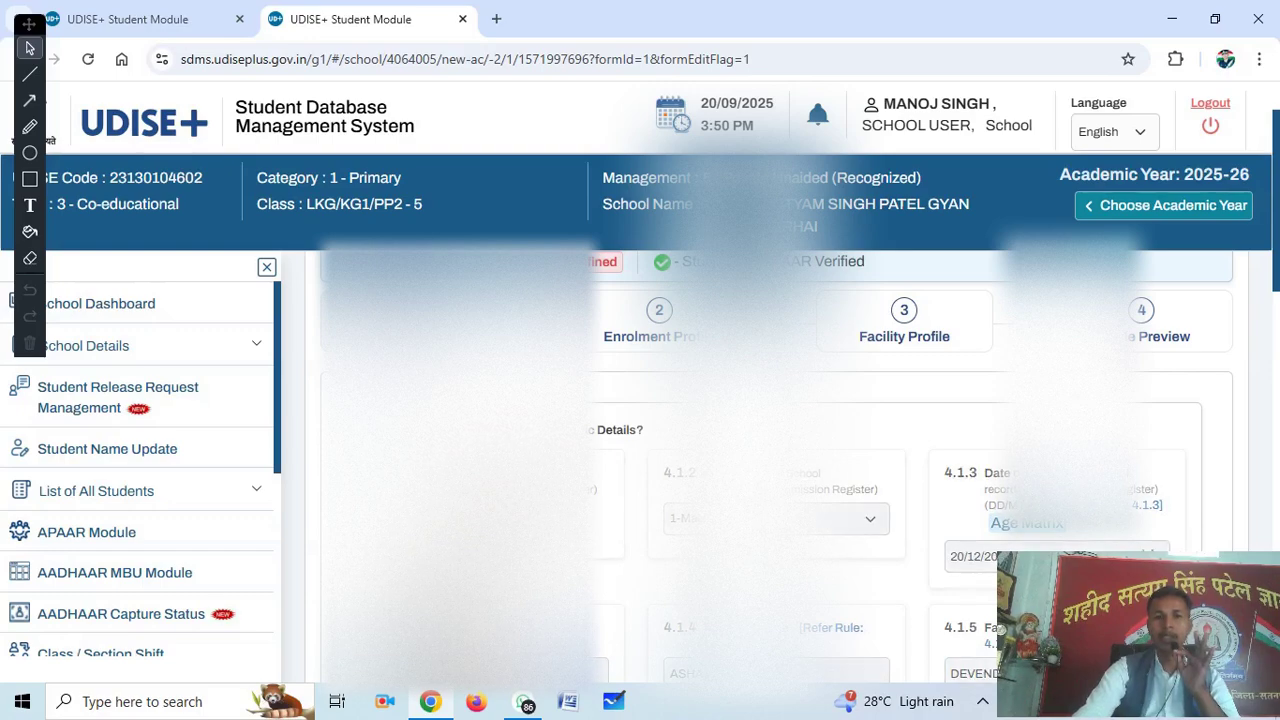
{"action": "scroll", "coordinate": [914, 474], "scroll_direction": "down", "scroll_amount": 5}
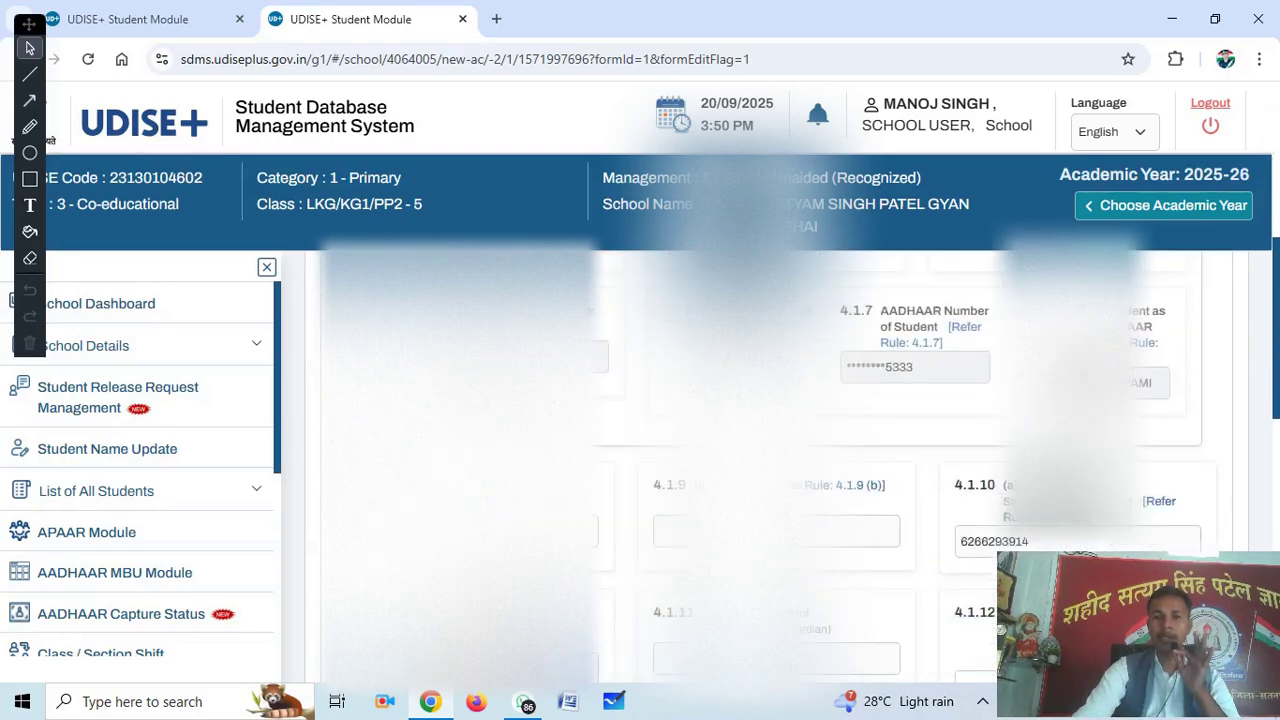
{"action": "scroll", "coordinate": [760, 470], "scroll_direction": "up", "scroll_amount": 1}
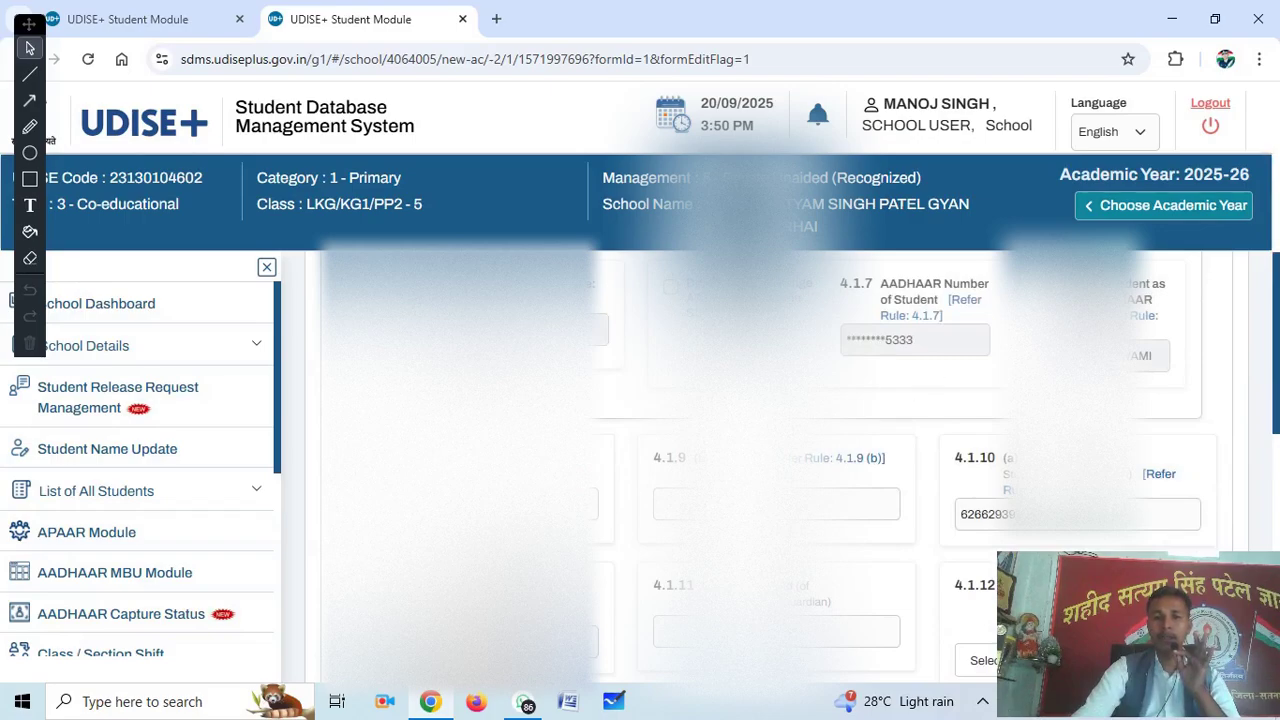
{"action": "scroll", "coordinate": [626, 436], "scroll_direction": "down", "scroll_amount": 2}
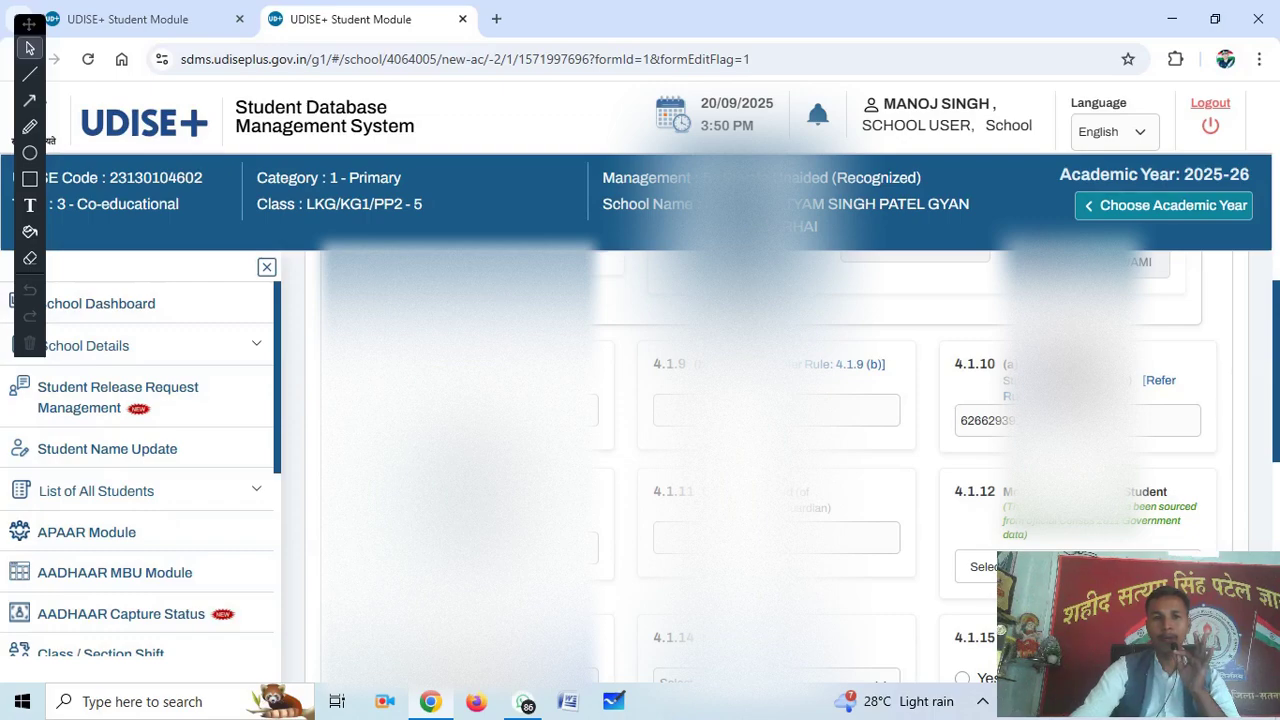
{"action": "scroll", "coordinate": [760, 450], "scroll_direction": "up", "scroll_amount": 4}
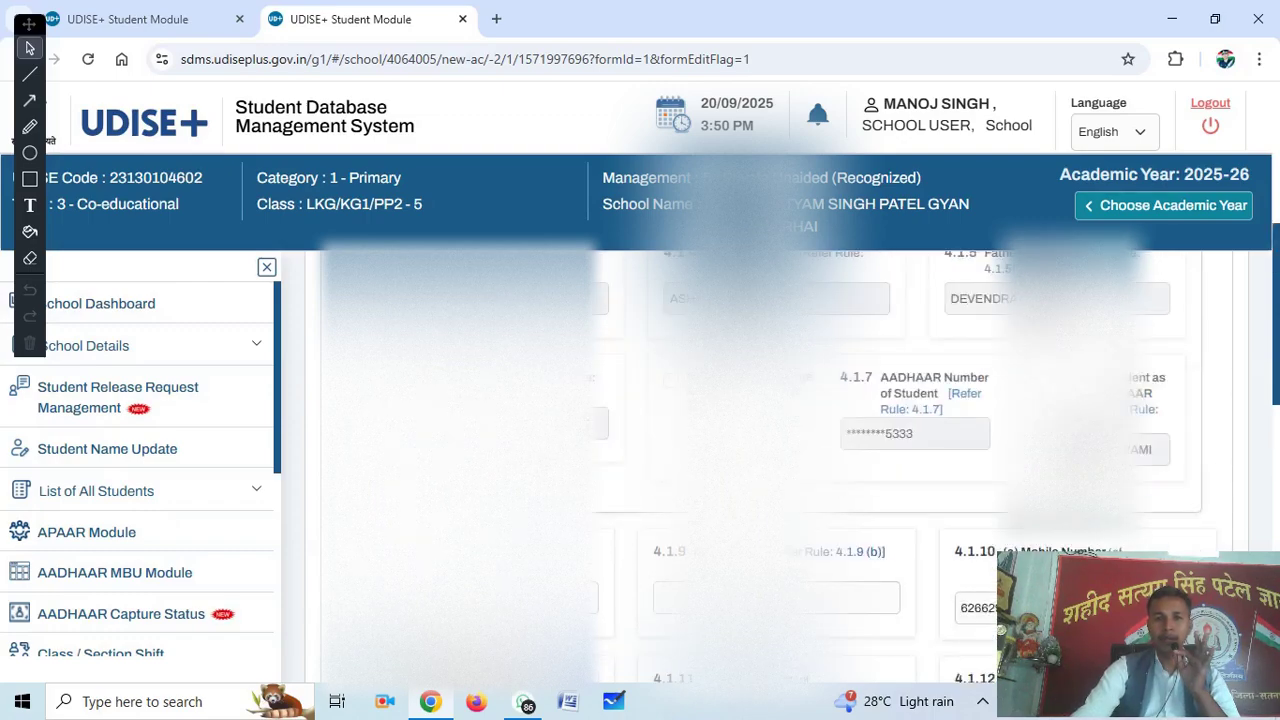
- Fill in the student's address and postal pincode in field 4.1.9 of the General Profile
{"action": "scroll", "coordinate": [760, 450], "scroll_direction": "down", "scroll_amount": 2}
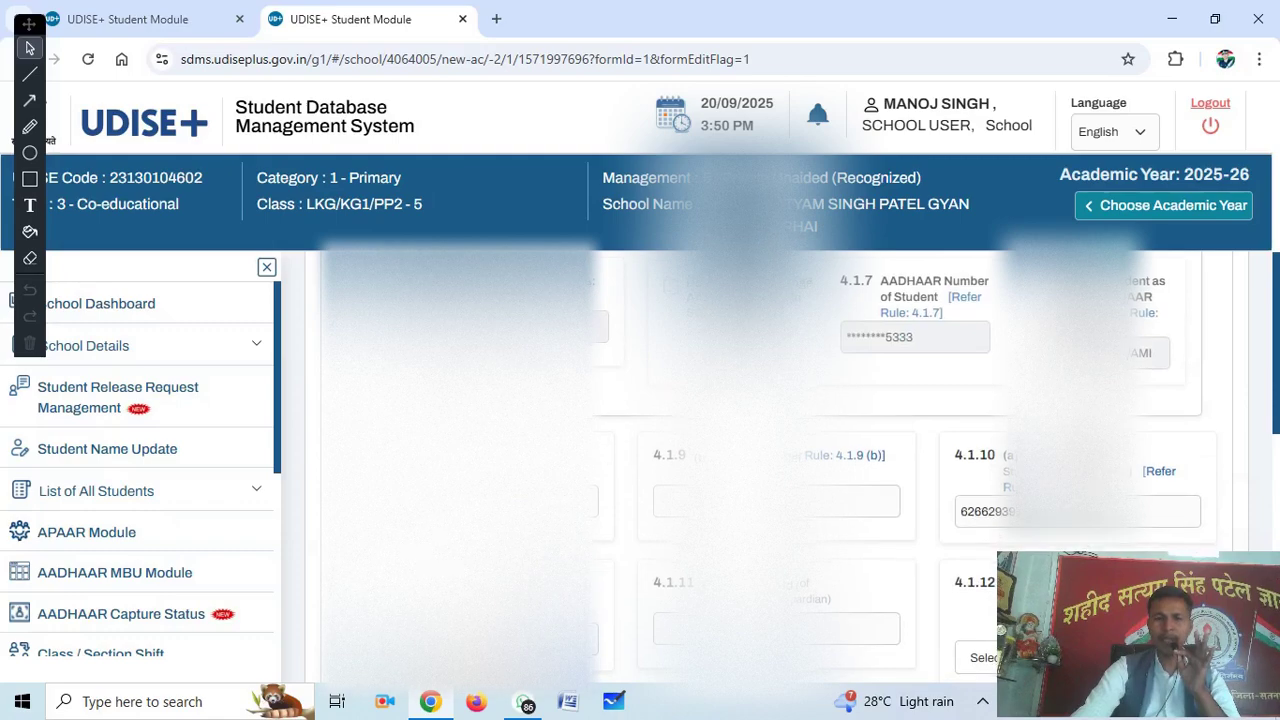
{"action": "scroll", "coordinate": [460, 450], "scroll_direction": "down", "scroll_amount": 2}
{"action": "left_click", "coordinate": [460, 410]}
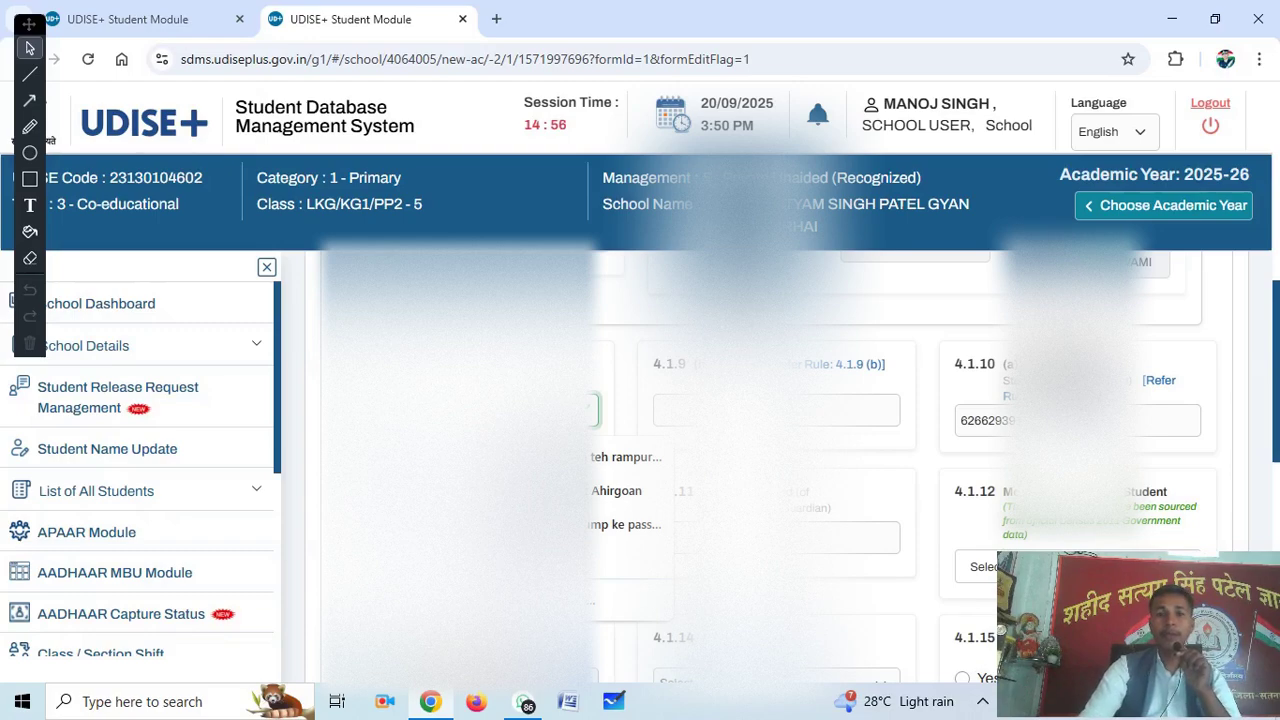
{"action": "key", "text": "Tab"}
{"action": "type", "text": "48511"}
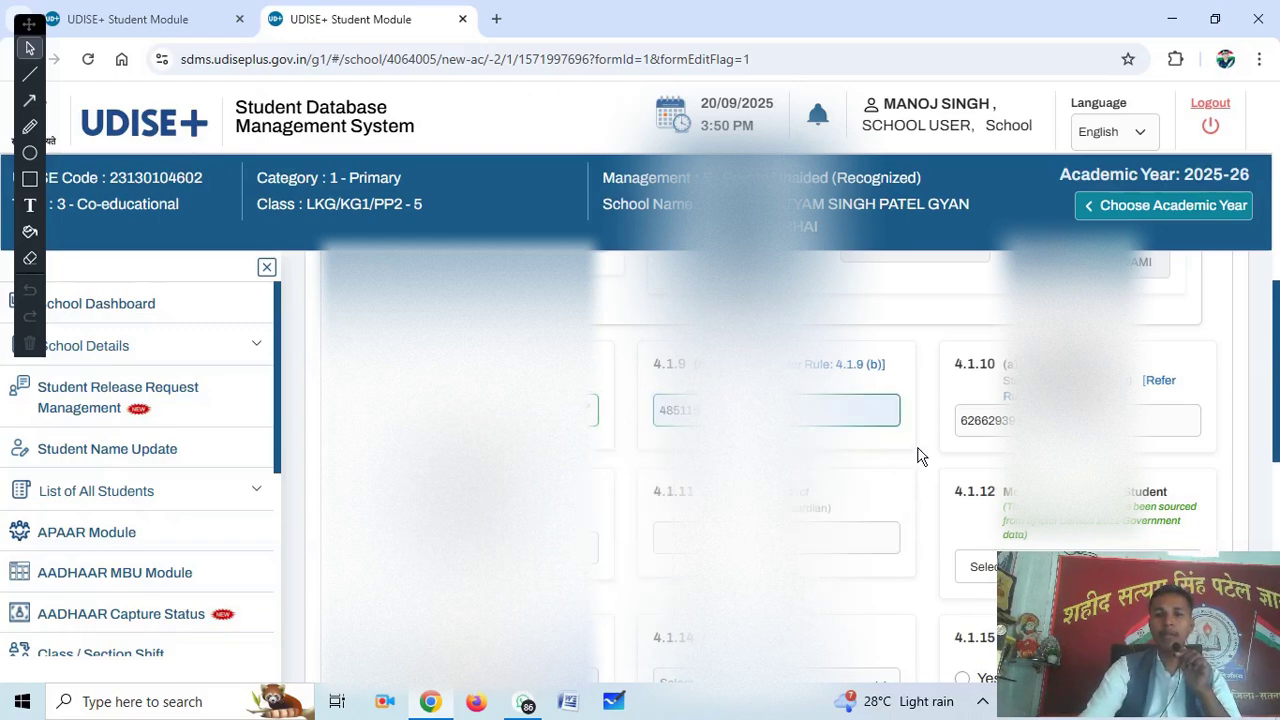
- Set the student's mother tongue to 22-HINDI and choose the social category in field 4.1.13
{"action": "scroll", "coordinate": [912, 469], "scroll_direction": "down", "scroll_amount": 1}
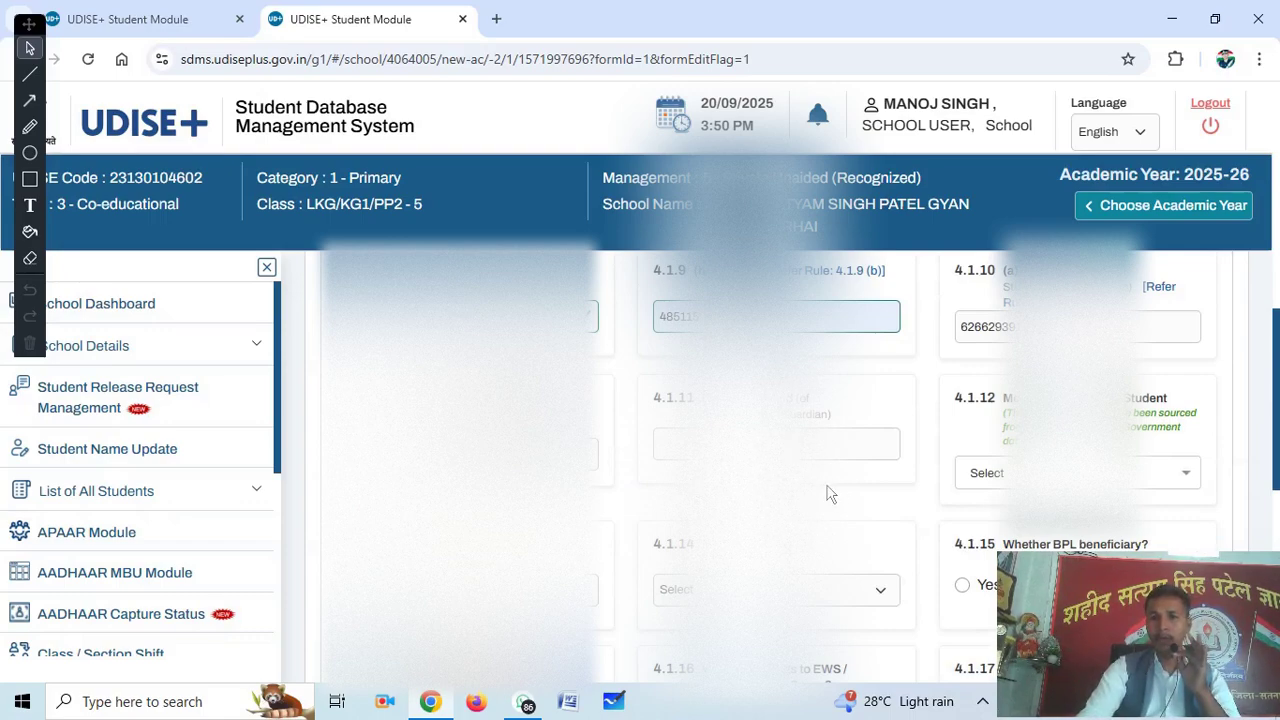
{"action": "scroll", "coordinate": [857, 486], "scroll_direction": "down", "scroll_amount": 1}
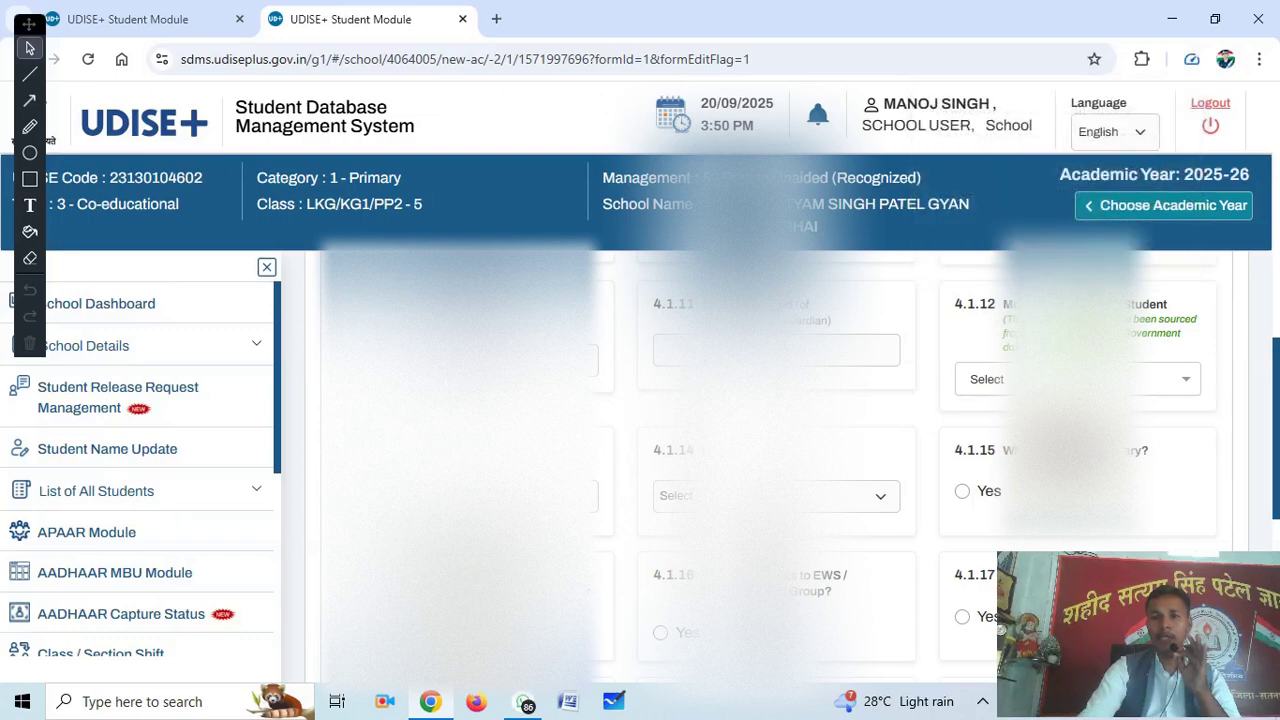
{"action": "key", "text": "Return"}
{"action": "type", "text": "22"}
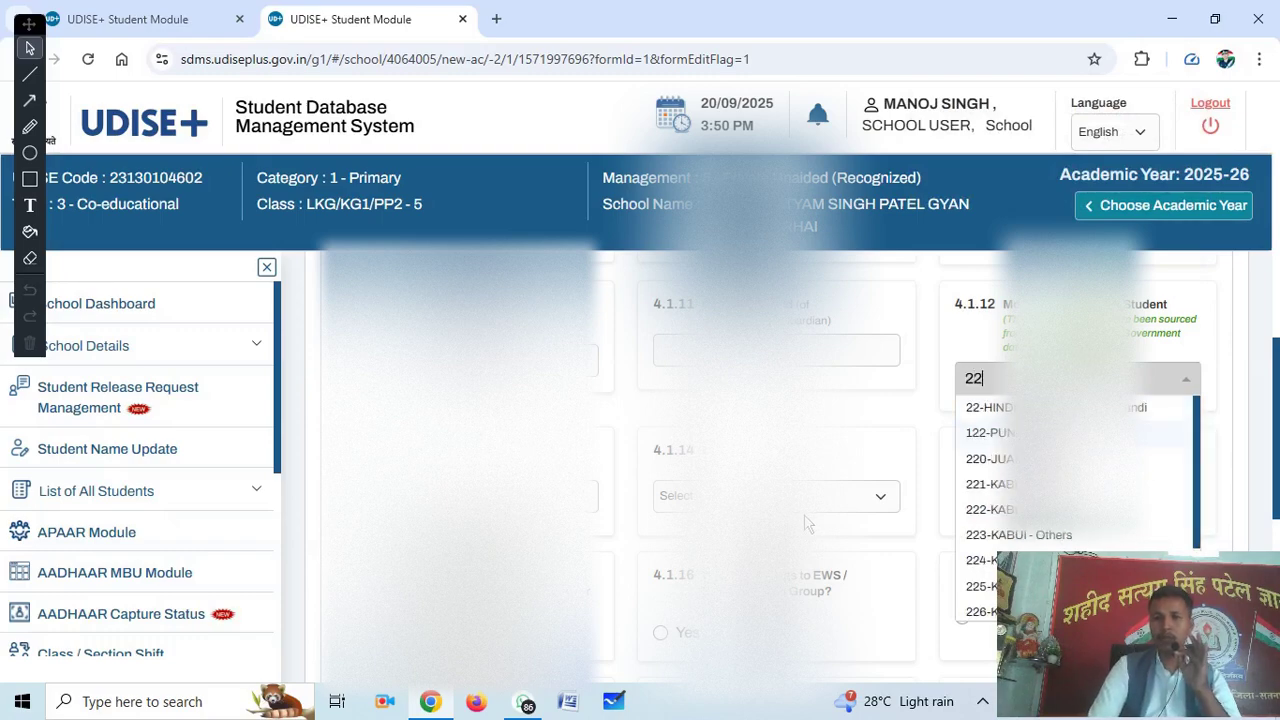
{"action": "key", "text": "Return"}
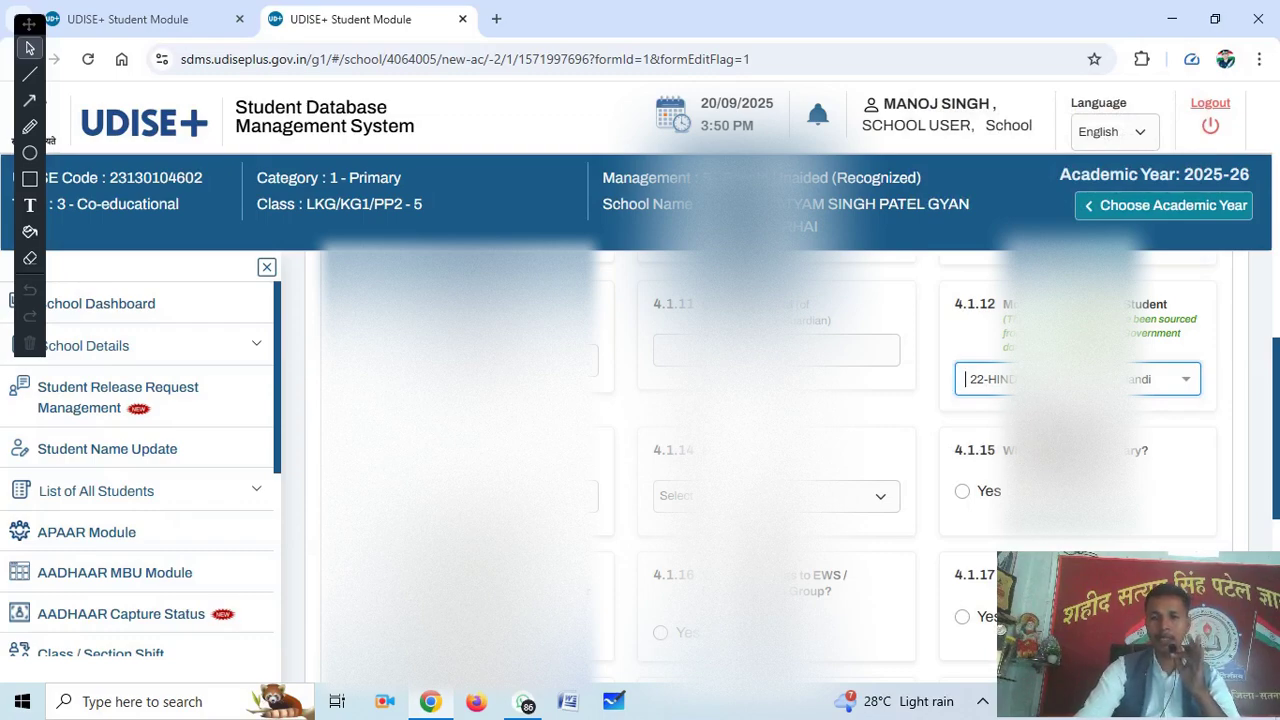
{"action": "left_click", "coordinate": [460, 496]}
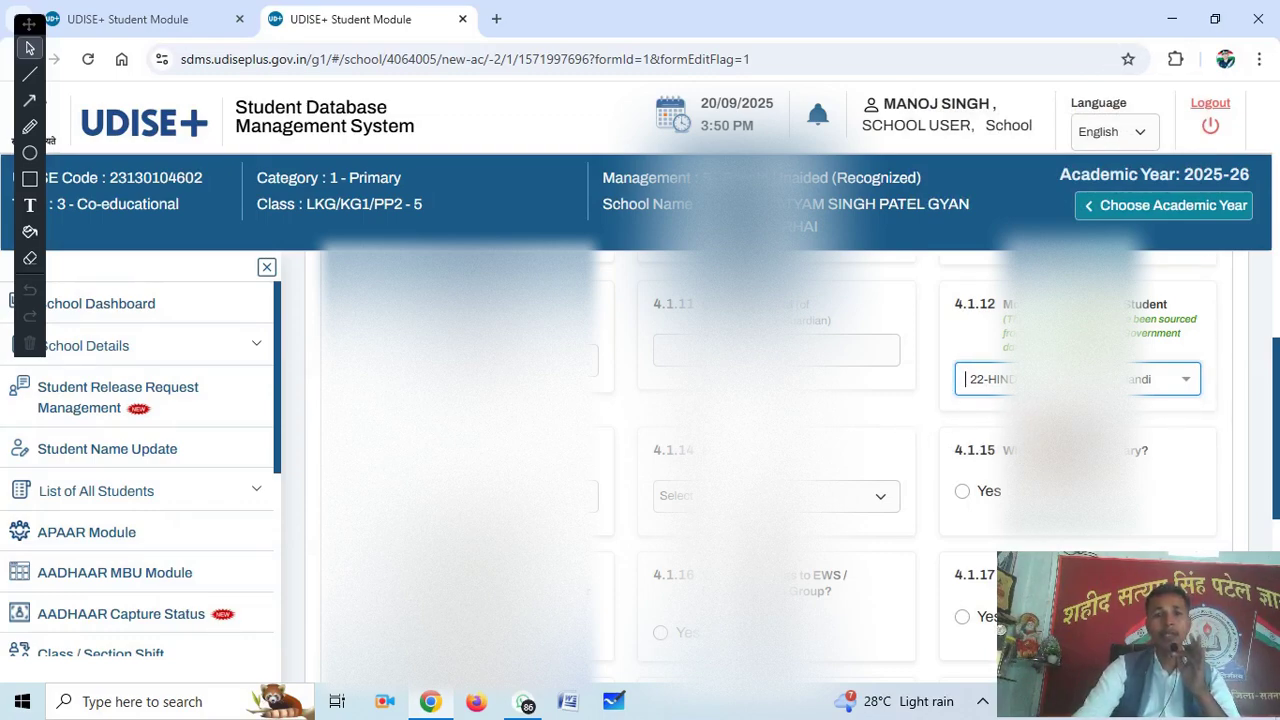
{"action": "left_click", "coordinate": [590, 566]}
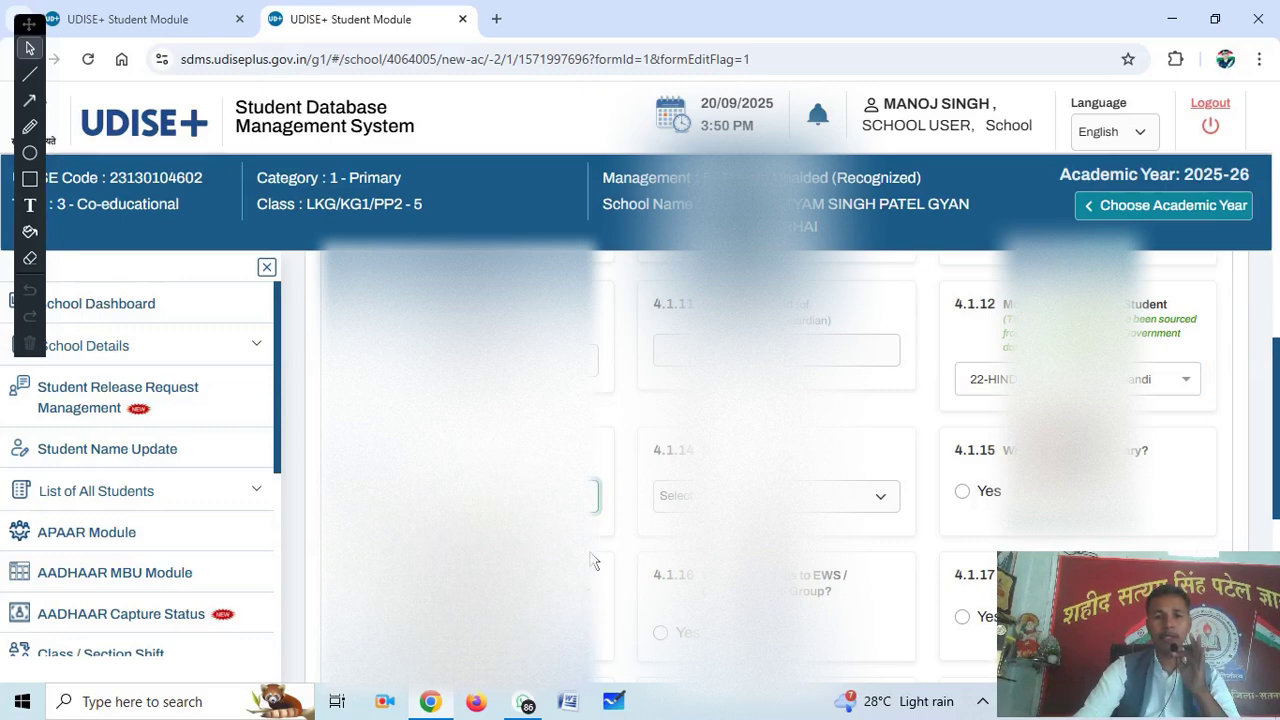
- Set the minority group in field 4.1.14 to 7-NA and answer Yes to whether the student is a BPL beneficiary
{"action": "scroll", "coordinate": [605, 543], "scroll_direction": "down", "scroll_amount": 1}
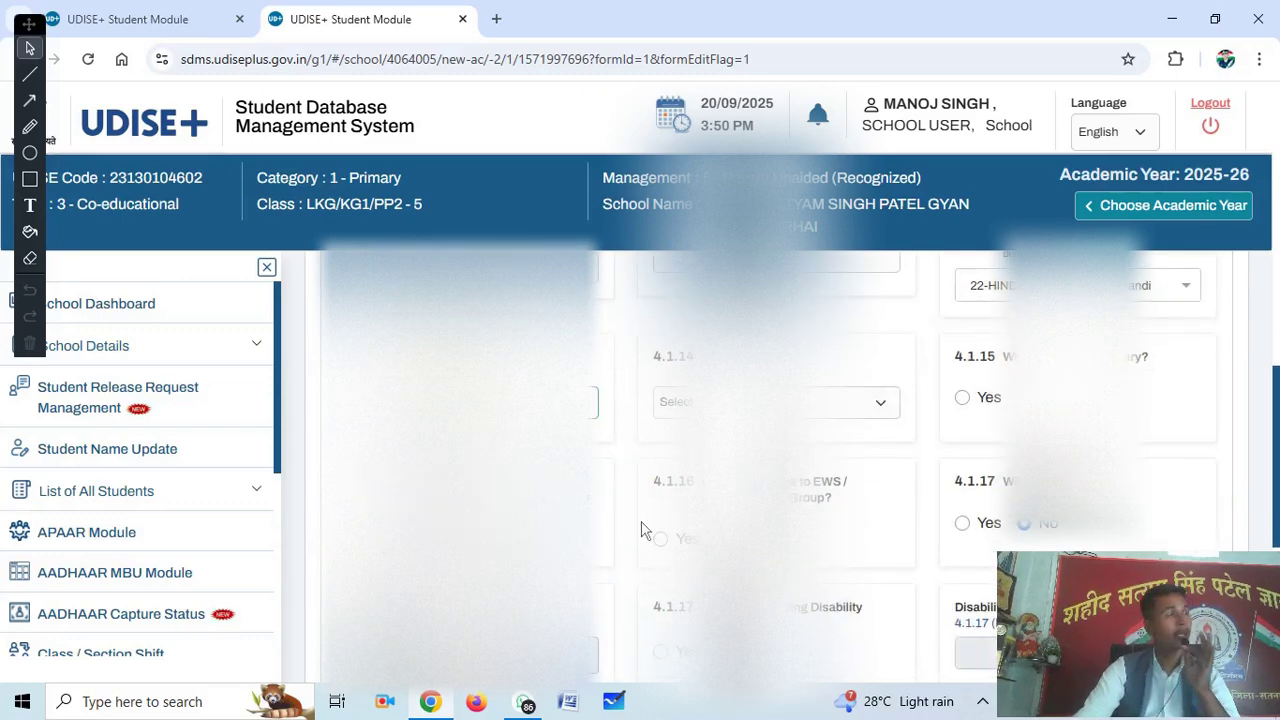
{"action": "left_click", "coordinate": [720, 401]}
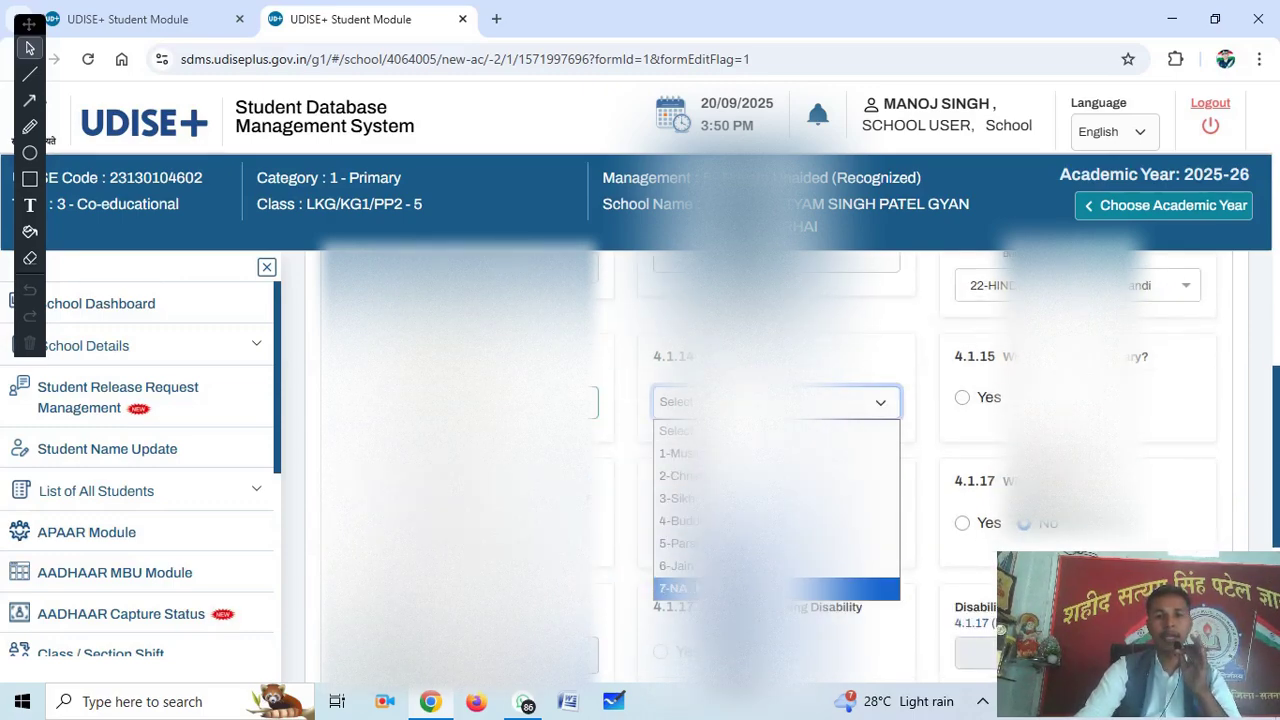
{"action": "left_click", "coordinate": [830, 587]}
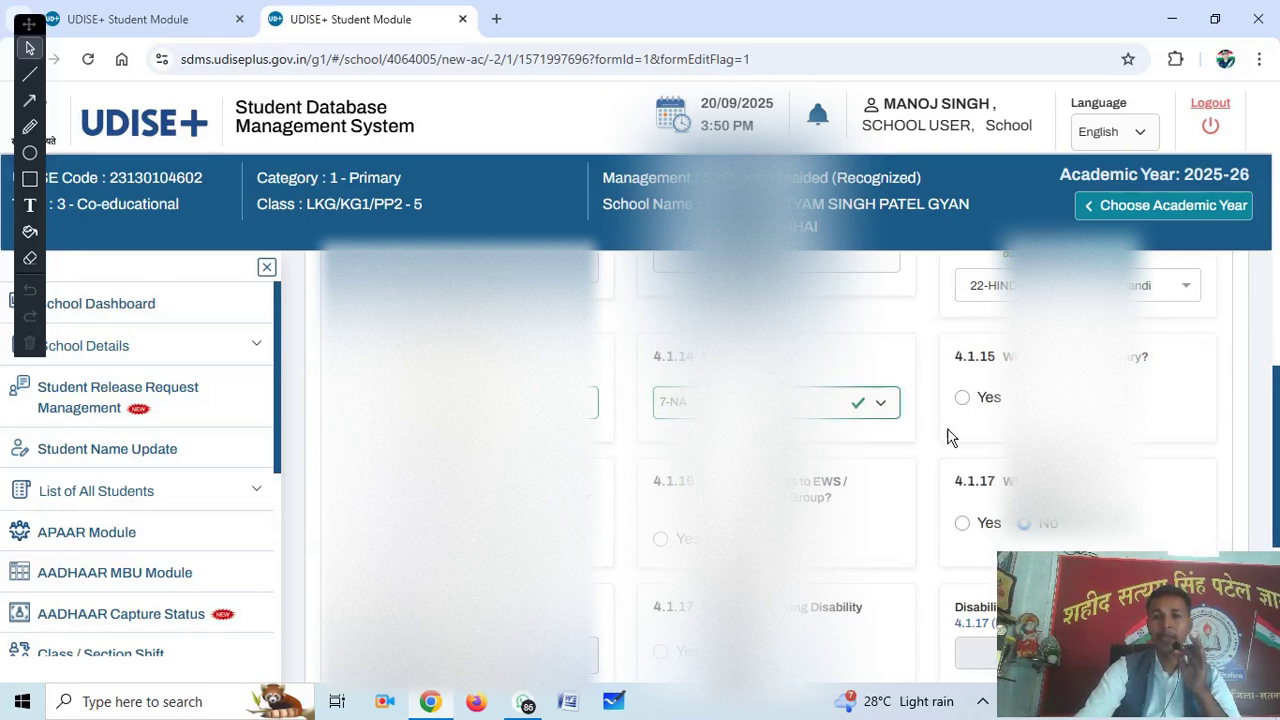
{"action": "left_click", "coordinate": [968, 399]}
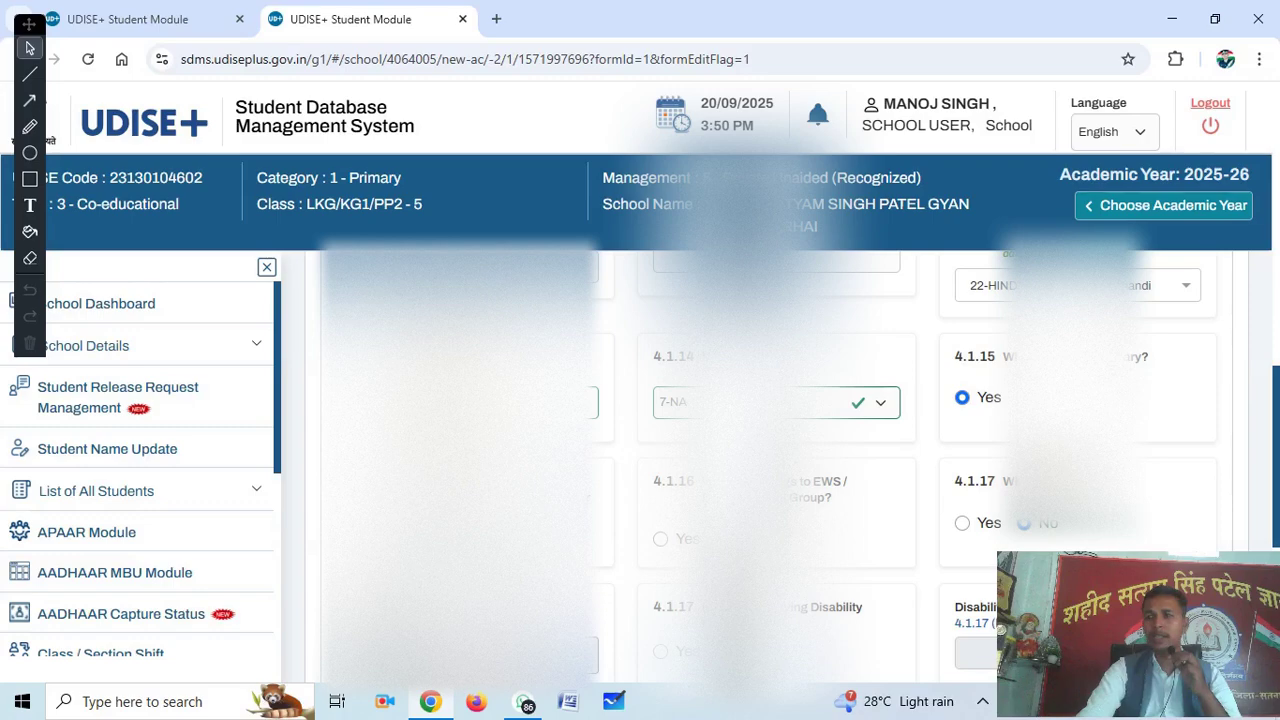
- Choose the student's blood group at the end of the General Profile, save the form and dismiss the confirmation
{"action": "scroll", "coordinate": [975, 445], "scroll_direction": "down", "scroll_amount": 2}
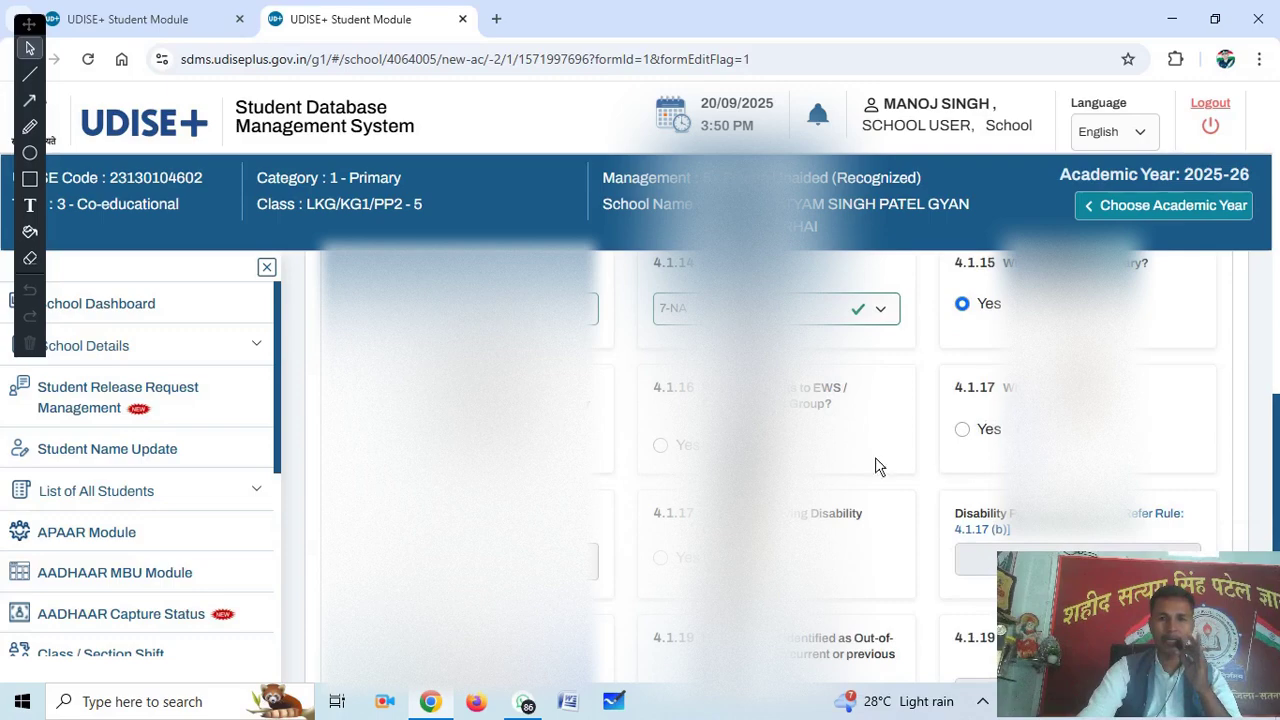
{"action": "scroll", "coordinate": [770, 460], "scroll_direction": "down", "scroll_amount": 1}
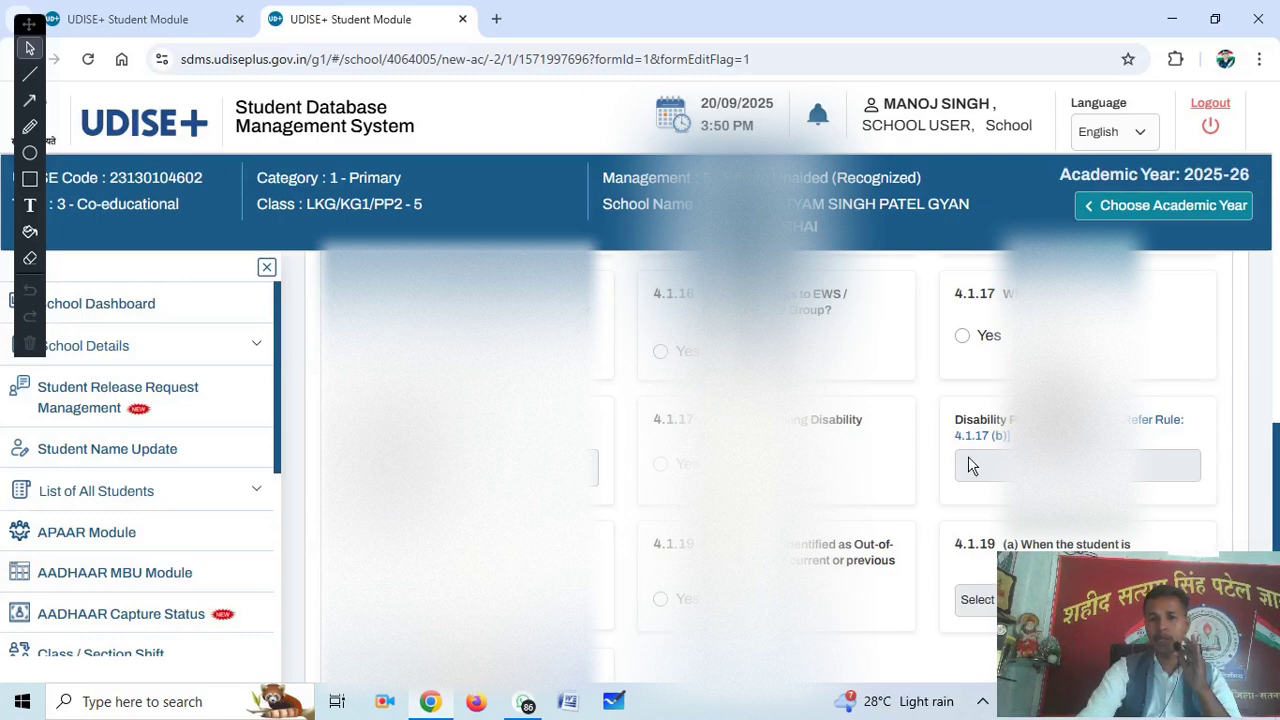
{"action": "scroll", "coordinate": [858, 466], "scroll_direction": "down", "scroll_amount": 1}
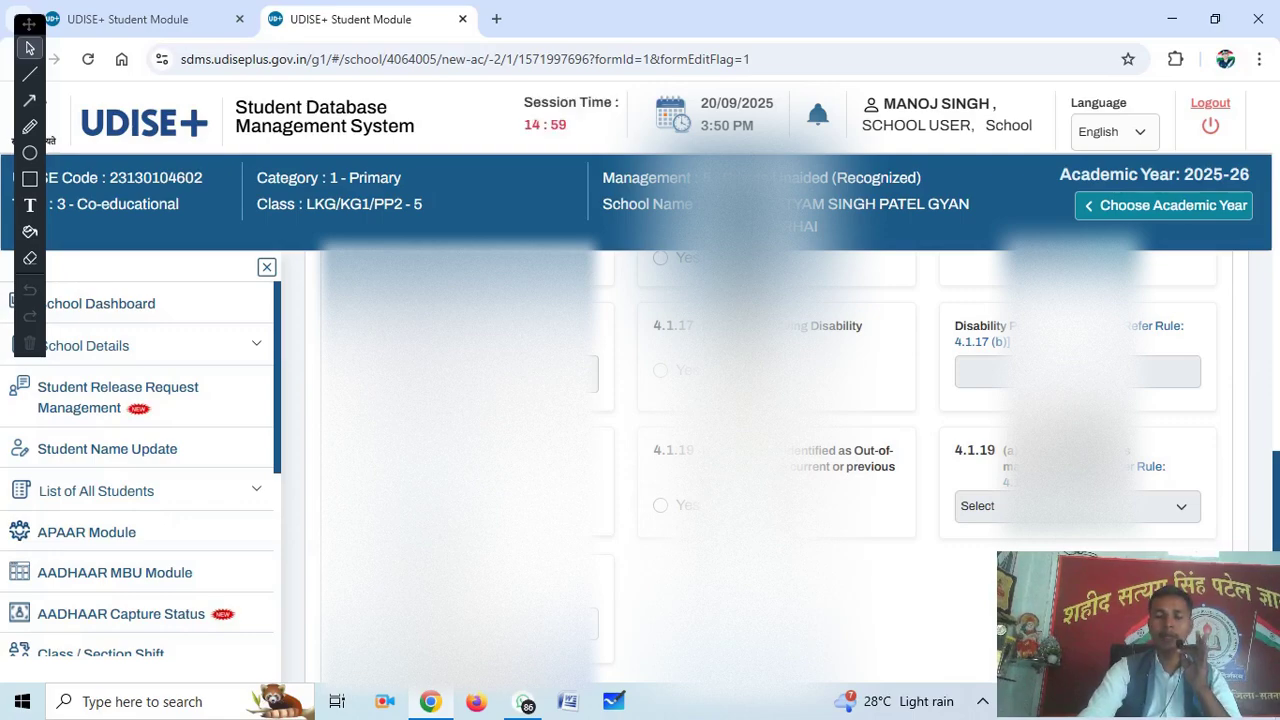
{"action": "scroll", "coordinate": [880, 514], "scroll_direction": "down", "scroll_amount": 1}
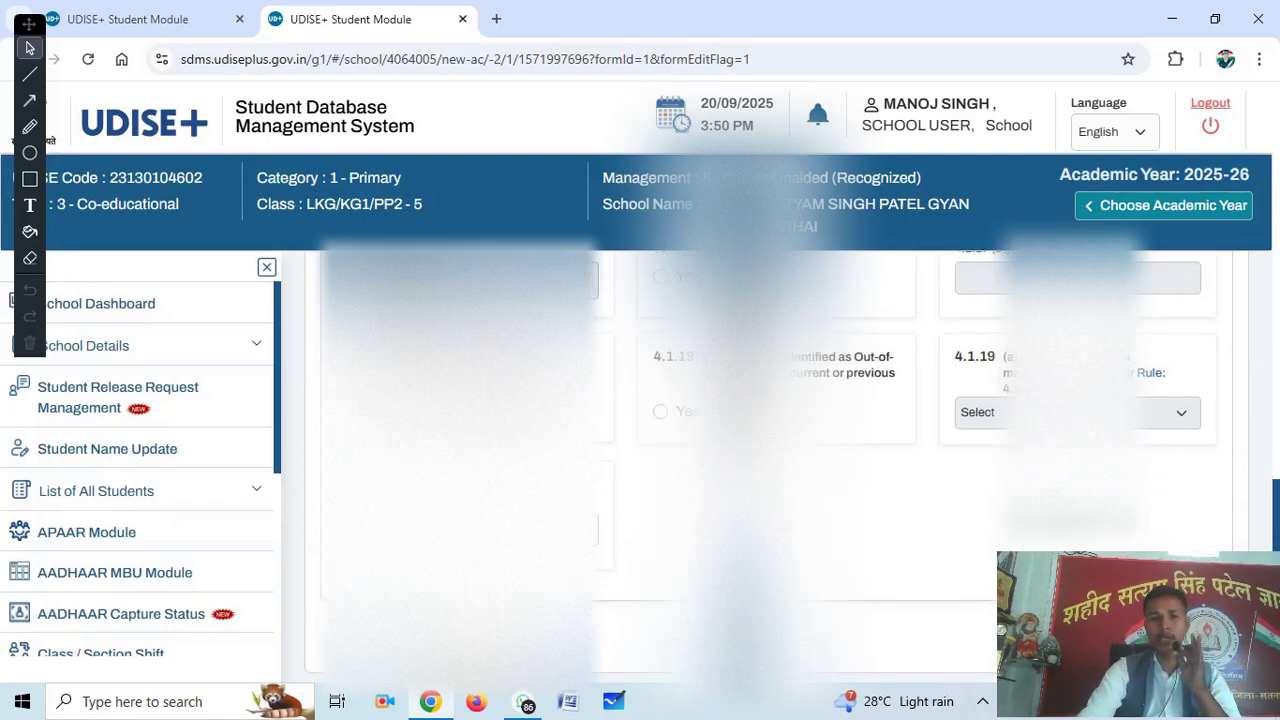
{"action": "left_click", "coordinate": [460, 530]}
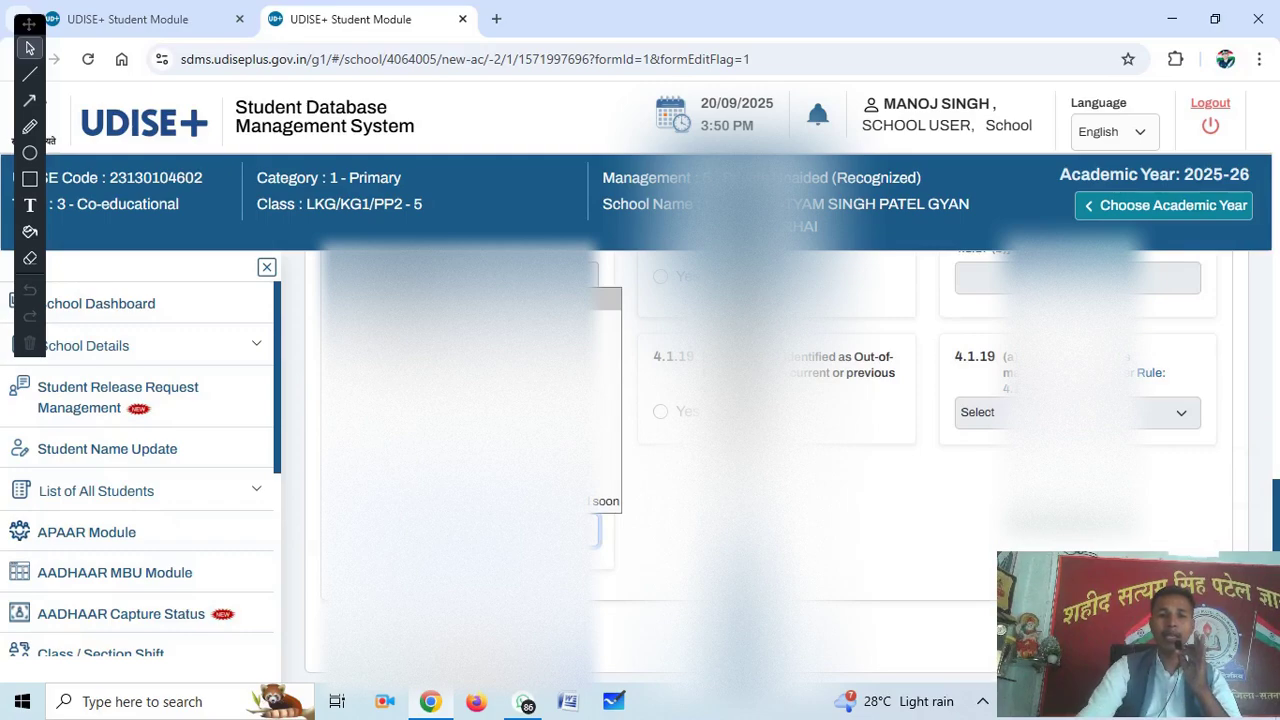
{"action": "left_click", "coordinate": [470, 450]}
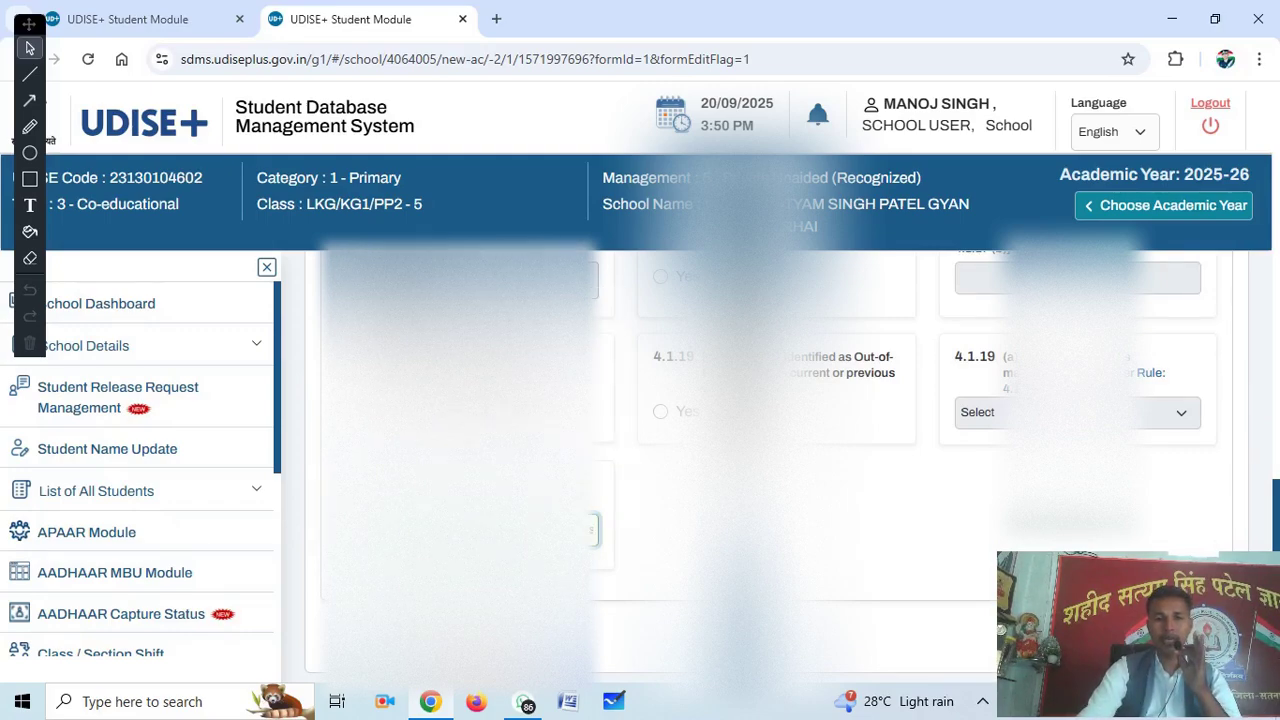
{"action": "left_click", "coordinate": [460, 530]}
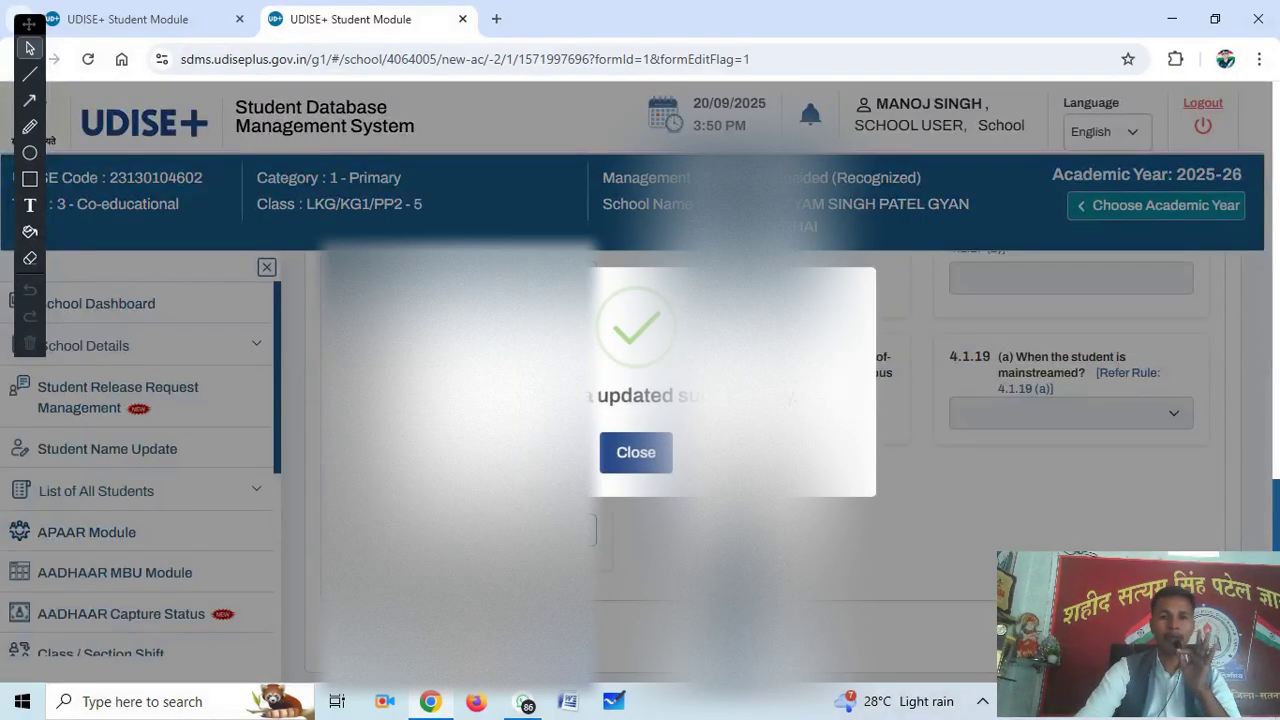
{"action": "left_click", "coordinate": [648, 468]}
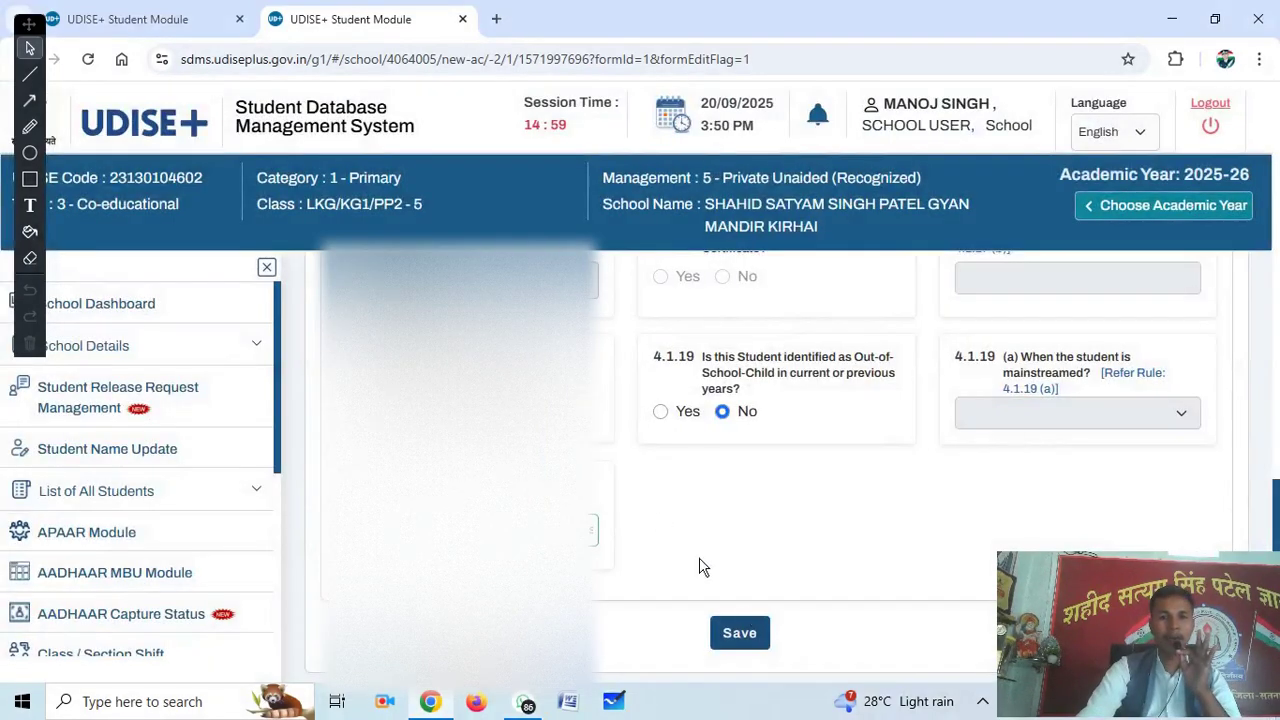
- Continue to the Enrolment Profile and enter the student's admission number in the present school
{"action": "scroll", "coordinate": [780, 588], "scroll_direction": "down", "scroll_amount": 1}
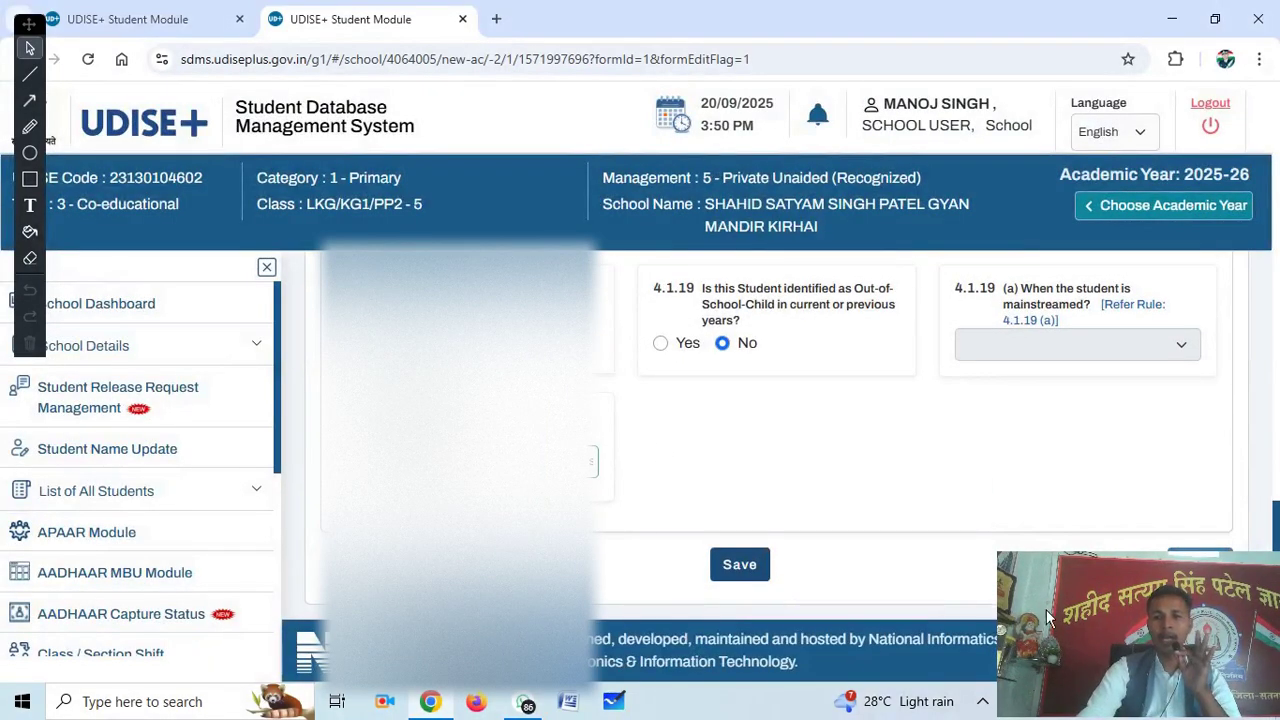
{"action": "left_click", "coordinate": [1195, 566]}
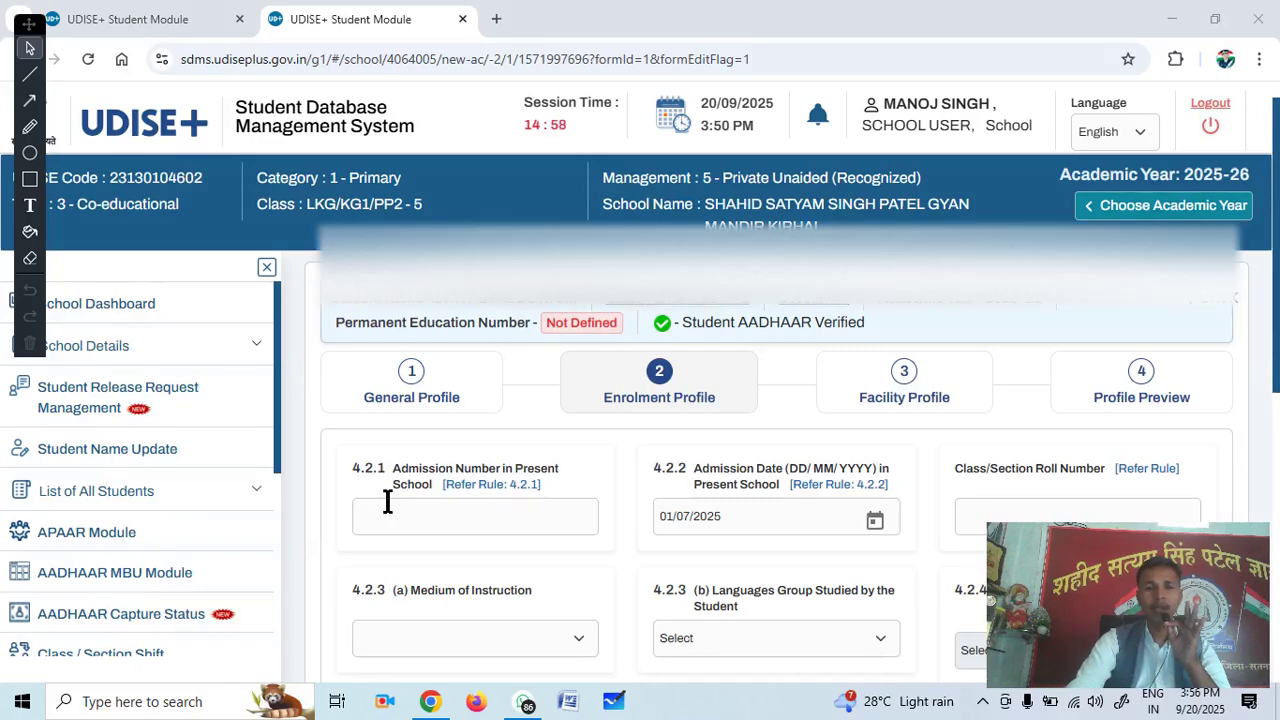
{"action": "scroll", "coordinate": [390, 507], "scroll_direction": "down", "scroll_amount": 1}
{"action": "left_click", "coordinate": [385, 426]}
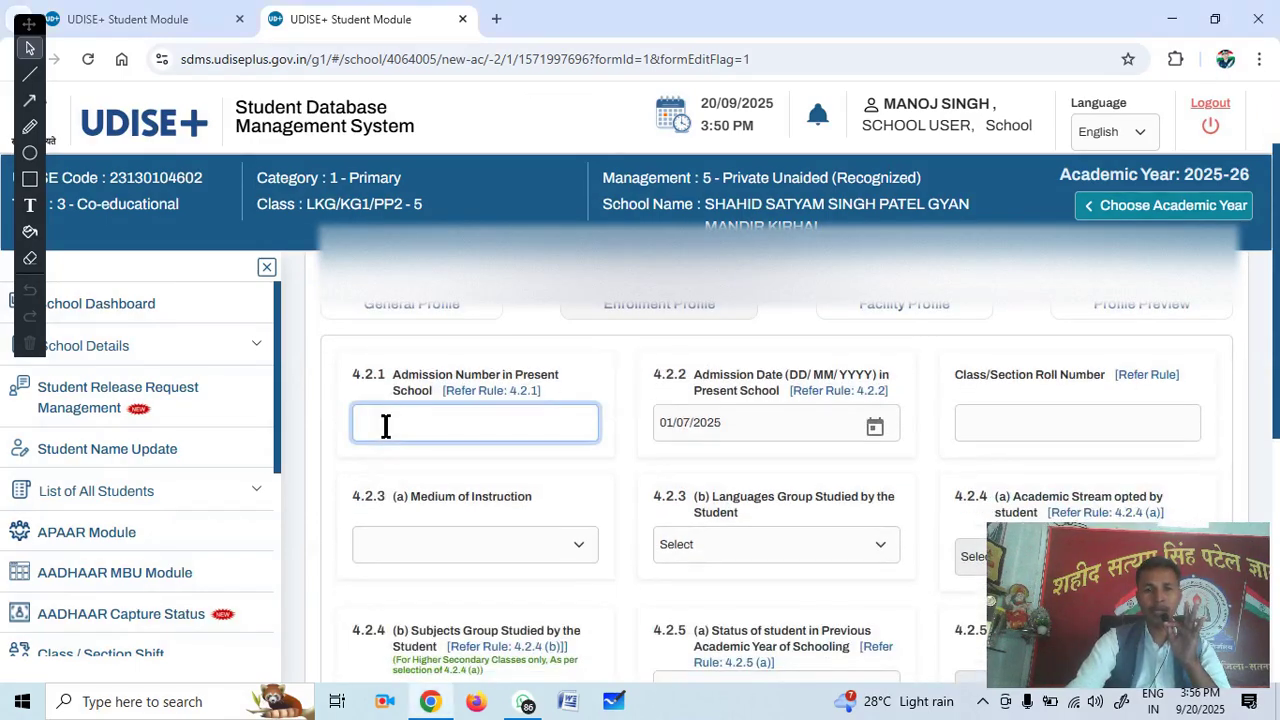
{"action": "type", "text": "78"}
{"action": "left_click", "coordinate": [584, 489]}
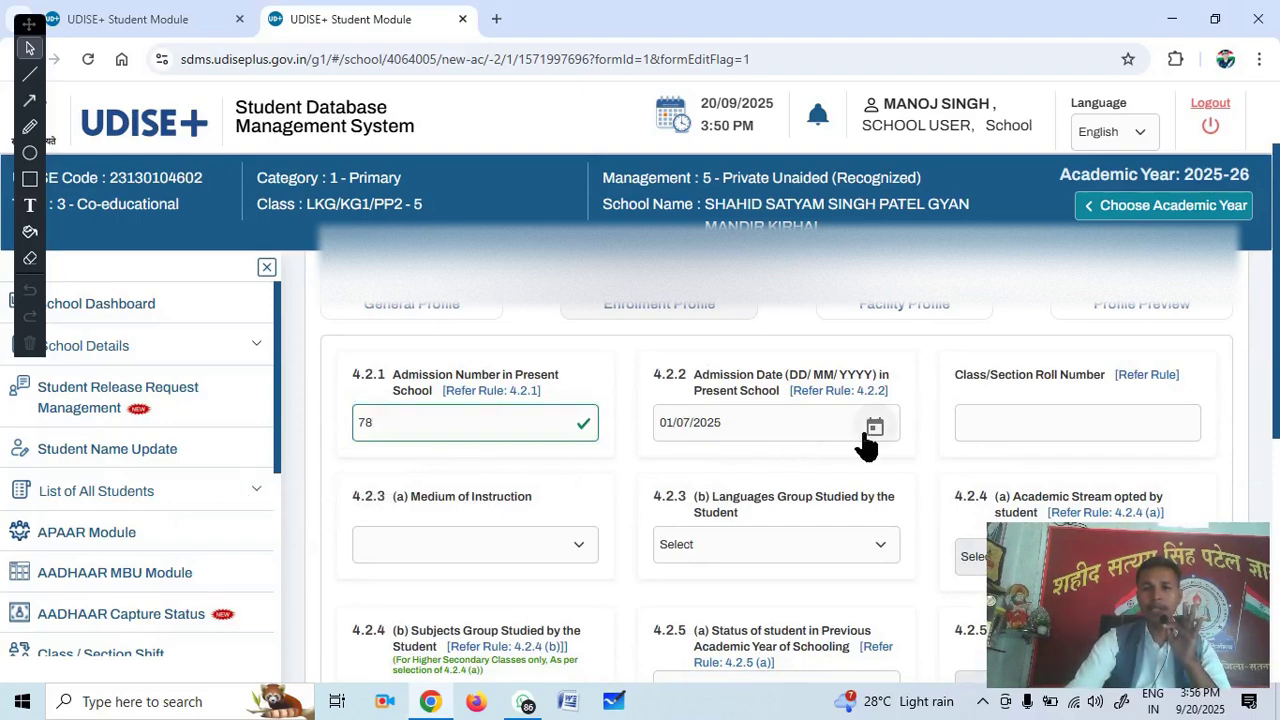
- Set the medium of instruction to 4-Hindi and the languages group studied by the student to Hindi_English
{"action": "scroll", "coordinate": [862, 446], "scroll_direction": "down", "scroll_amount": 1}
{"action": "left_click", "coordinate": [966, 338]}
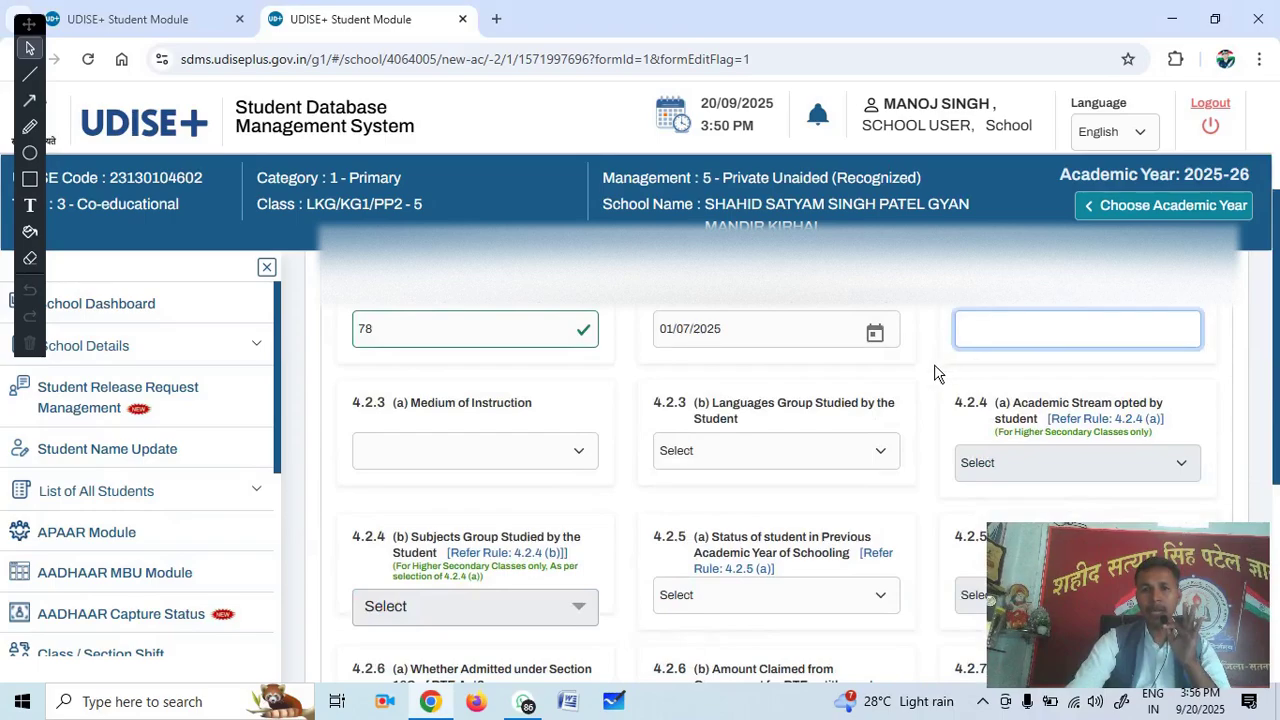
{"action": "left_click", "coordinate": [395, 452]}
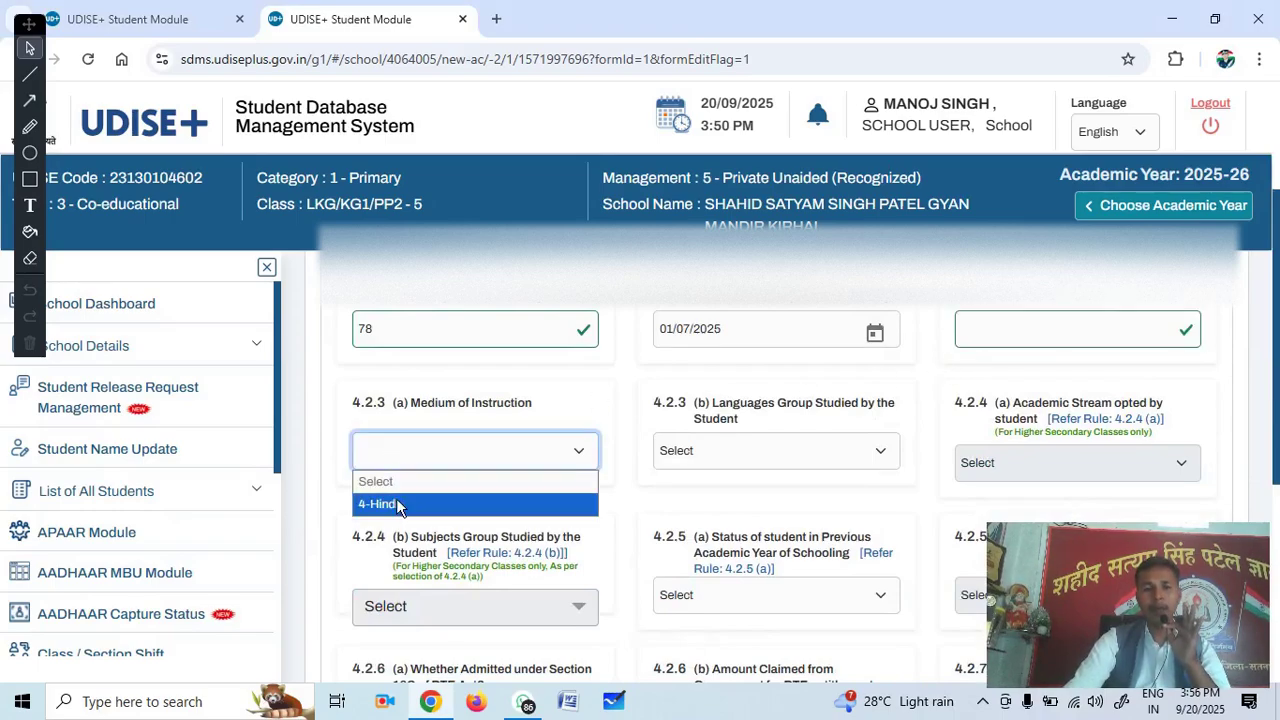
{"action": "left_click", "coordinate": [398, 505]}
{"action": "left_click", "coordinate": [684, 463]}
{"action": "left_click", "coordinate": [689, 503]}
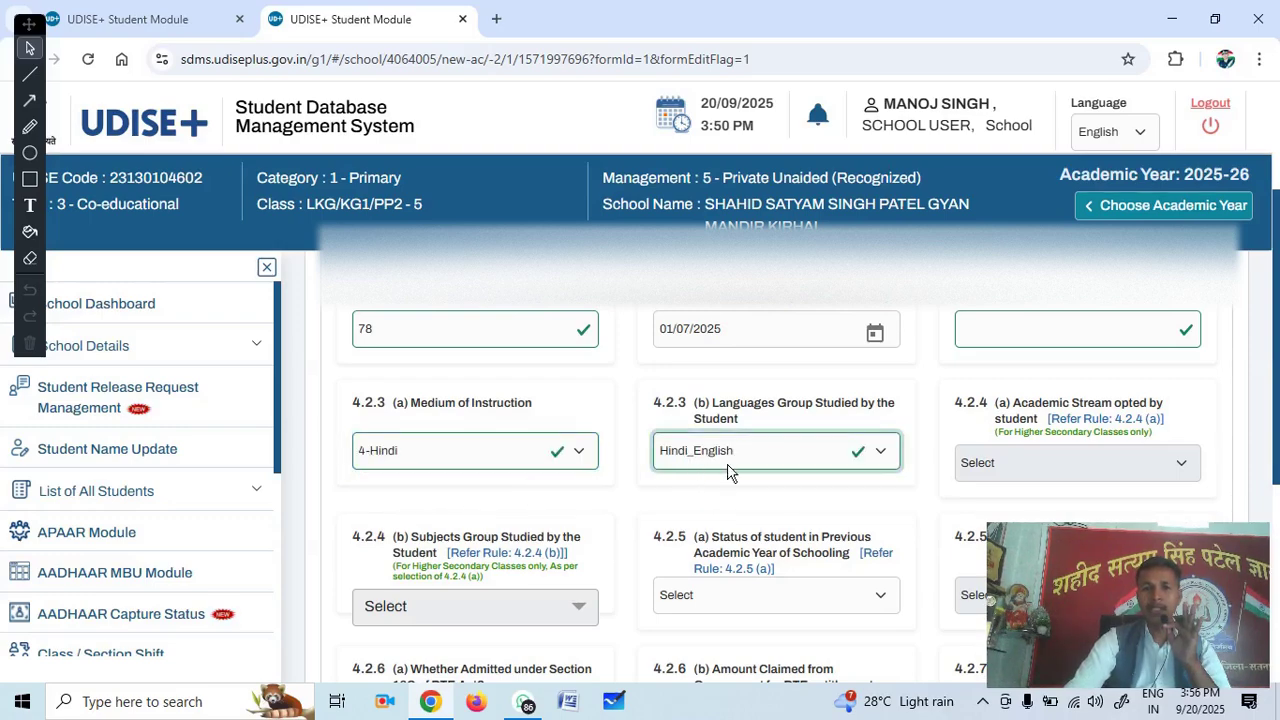
{"action": "left_click", "coordinate": [898, 391]}
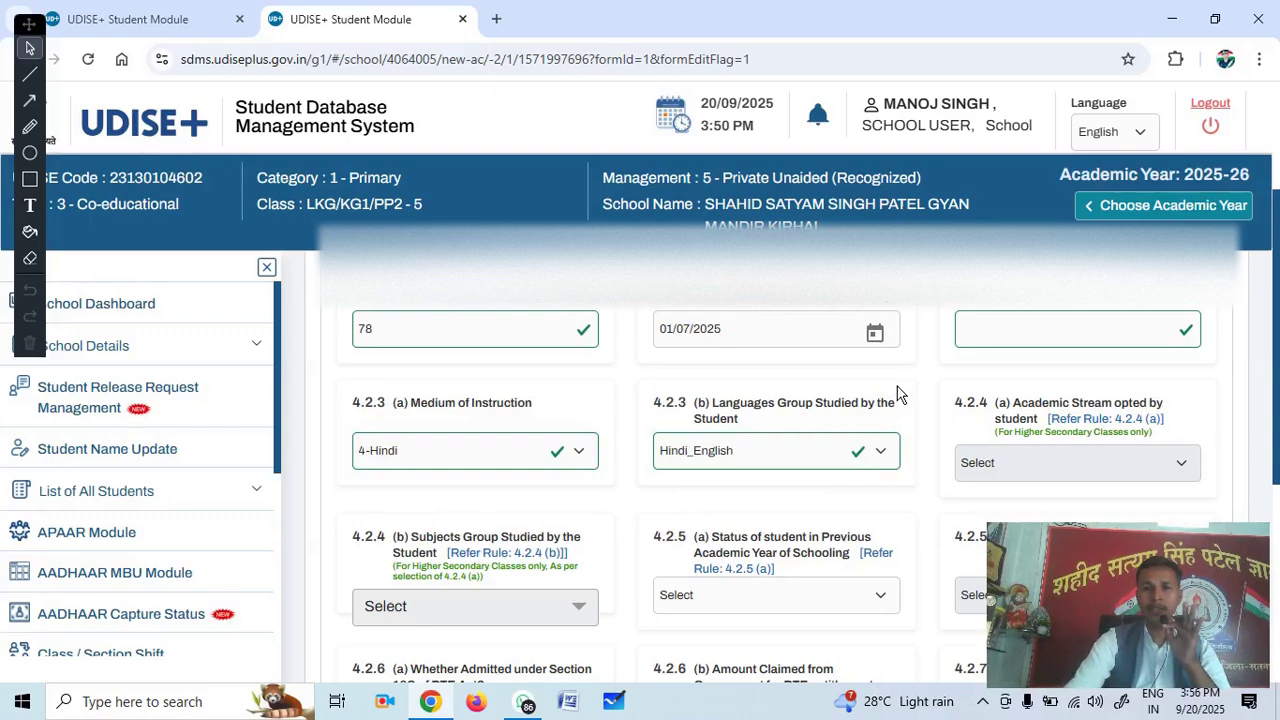
- Set the status of student in previous academic year of schooling to 4-None/Not Studying
{"action": "scroll", "coordinate": [880, 425], "scroll_direction": "down", "scroll_amount": 1}
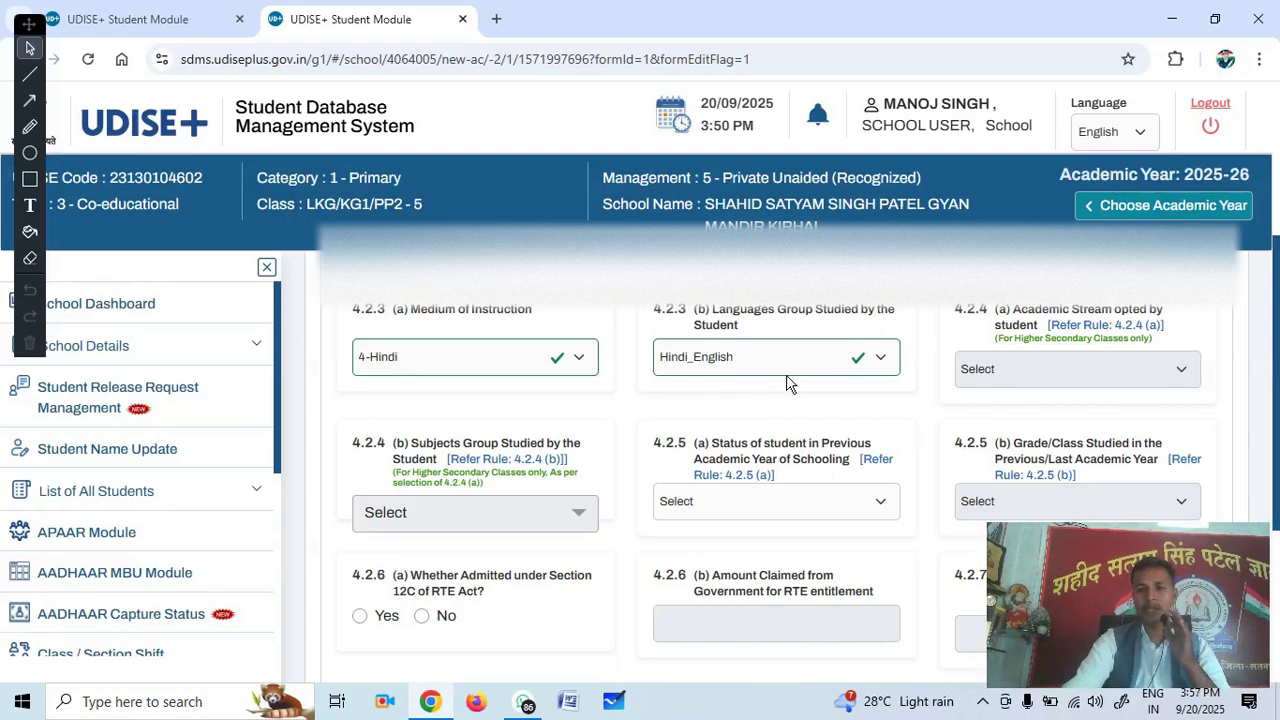
{"action": "scroll", "coordinate": [775, 390], "scroll_direction": "down", "scroll_amount": 1}
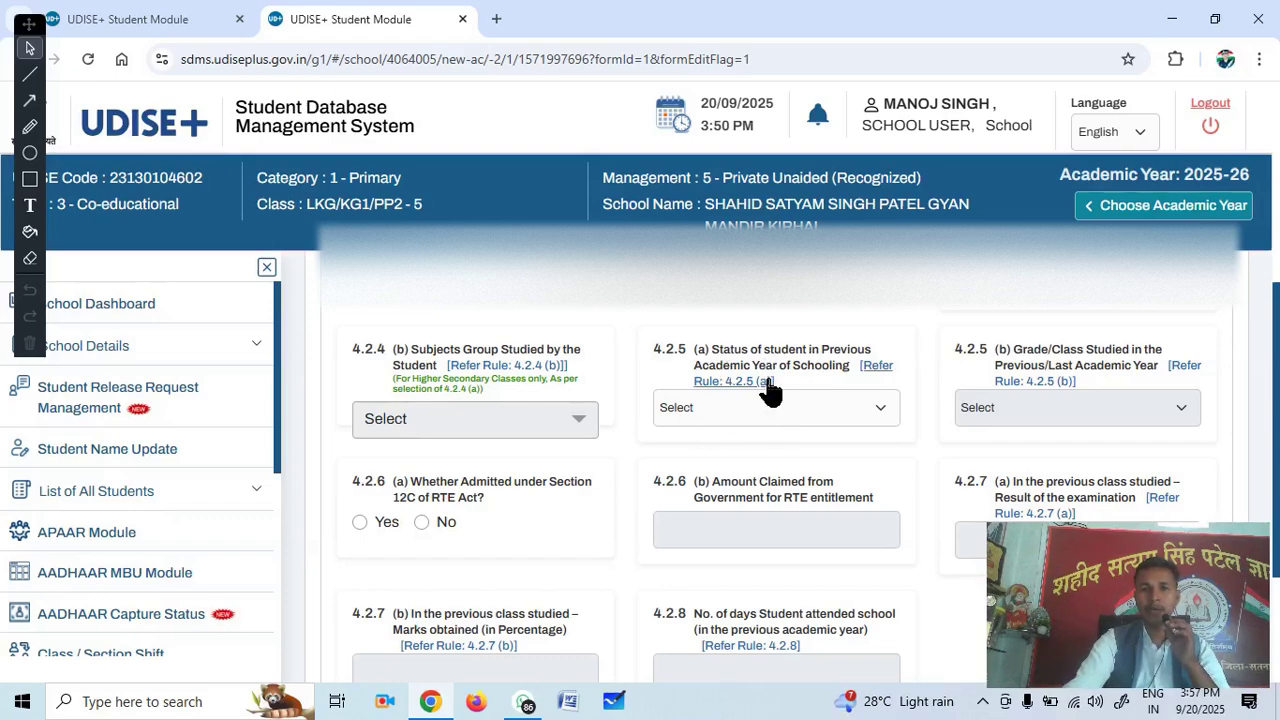
{"action": "left_click", "coordinate": [806, 418]}
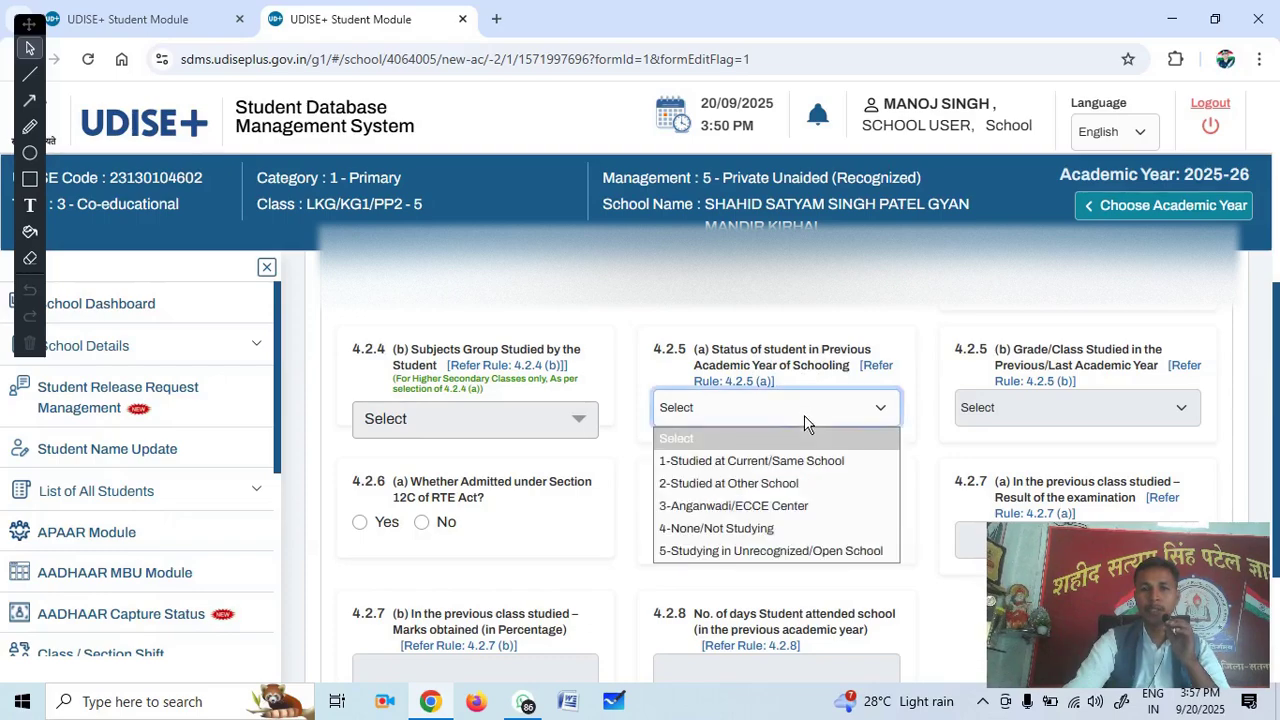
{"action": "left_click", "coordinate": [759, 535]}
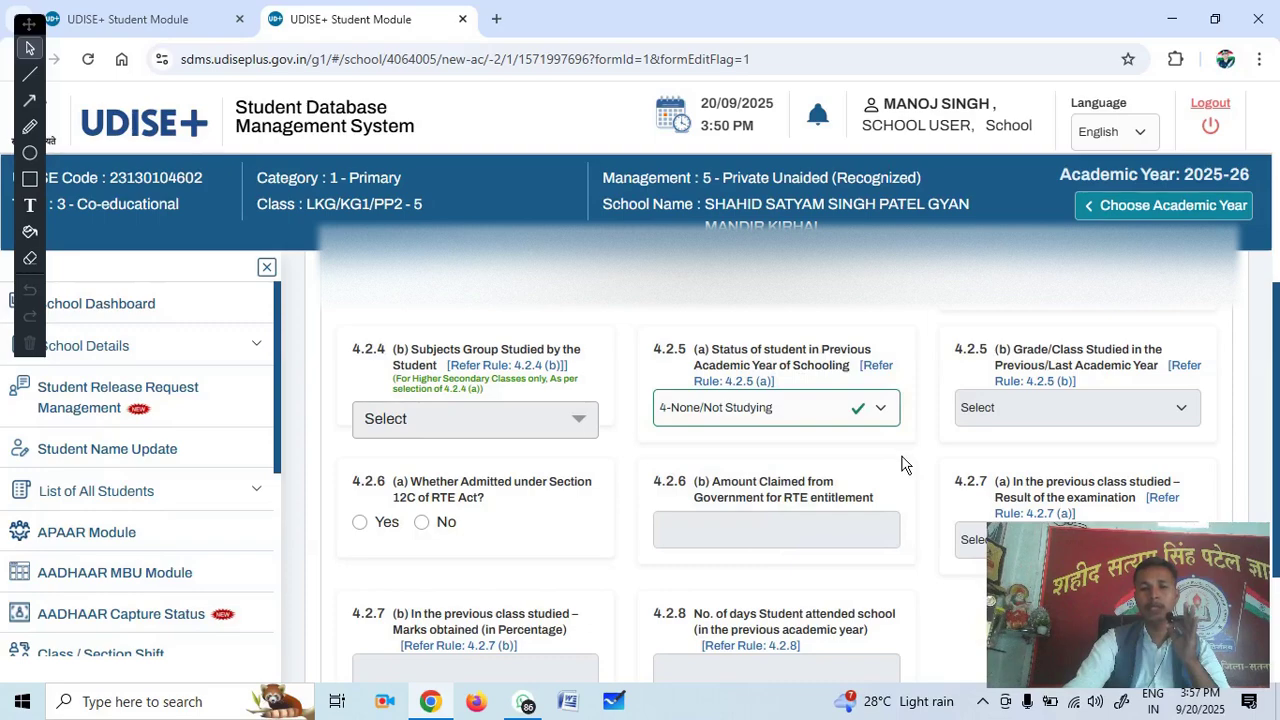
{"action": "left_click", "coordinate": [826, 420]}
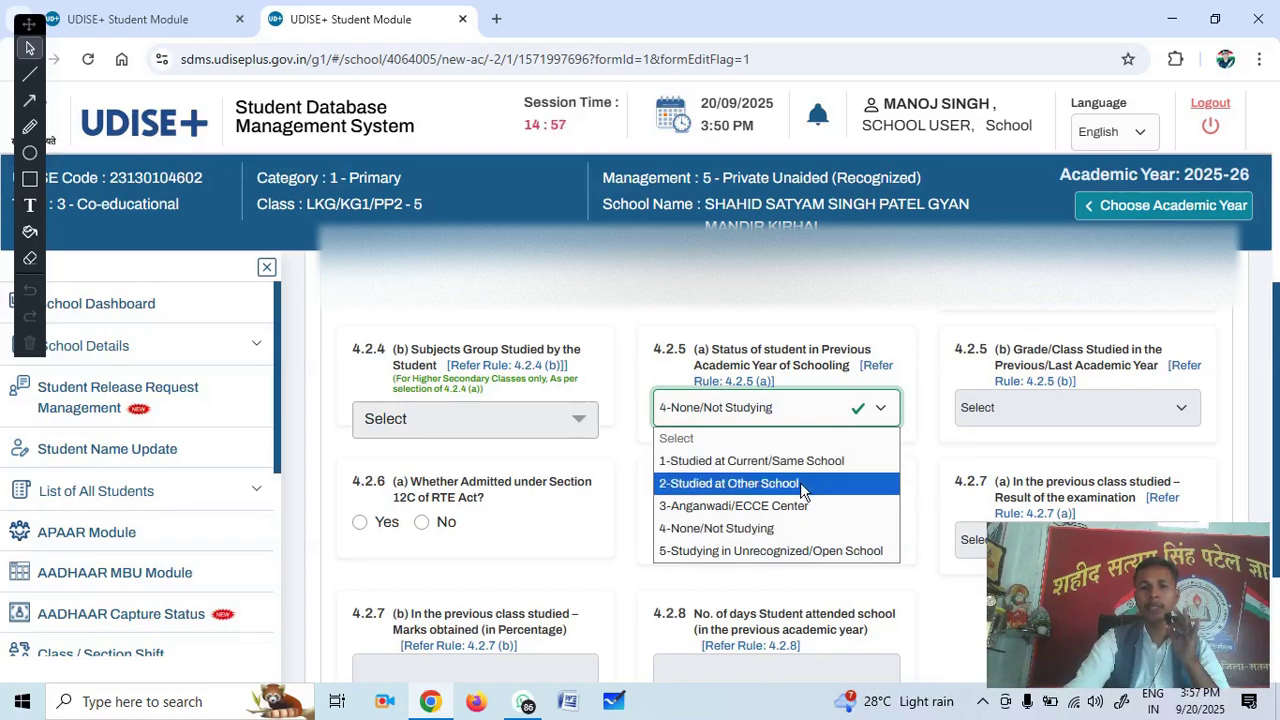
{"action": "left_click", "coordinate": [744, 528]}
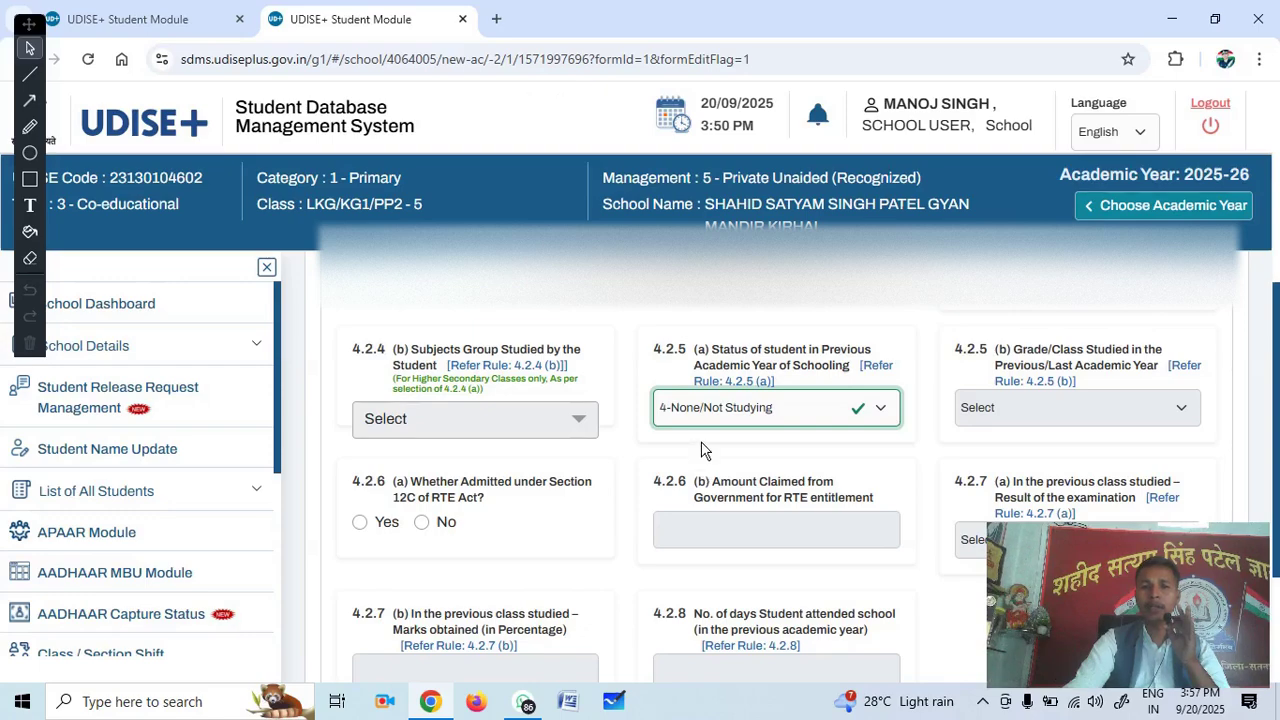
- Mark the student as not admitted under Section 12C of the RTE Act, then save the Enrolment Profile and continue to the Facility Profile
{"action": "scroll", "coordinate": [705, 450], "scroll_direction": "down", "scroll_amount": 1}
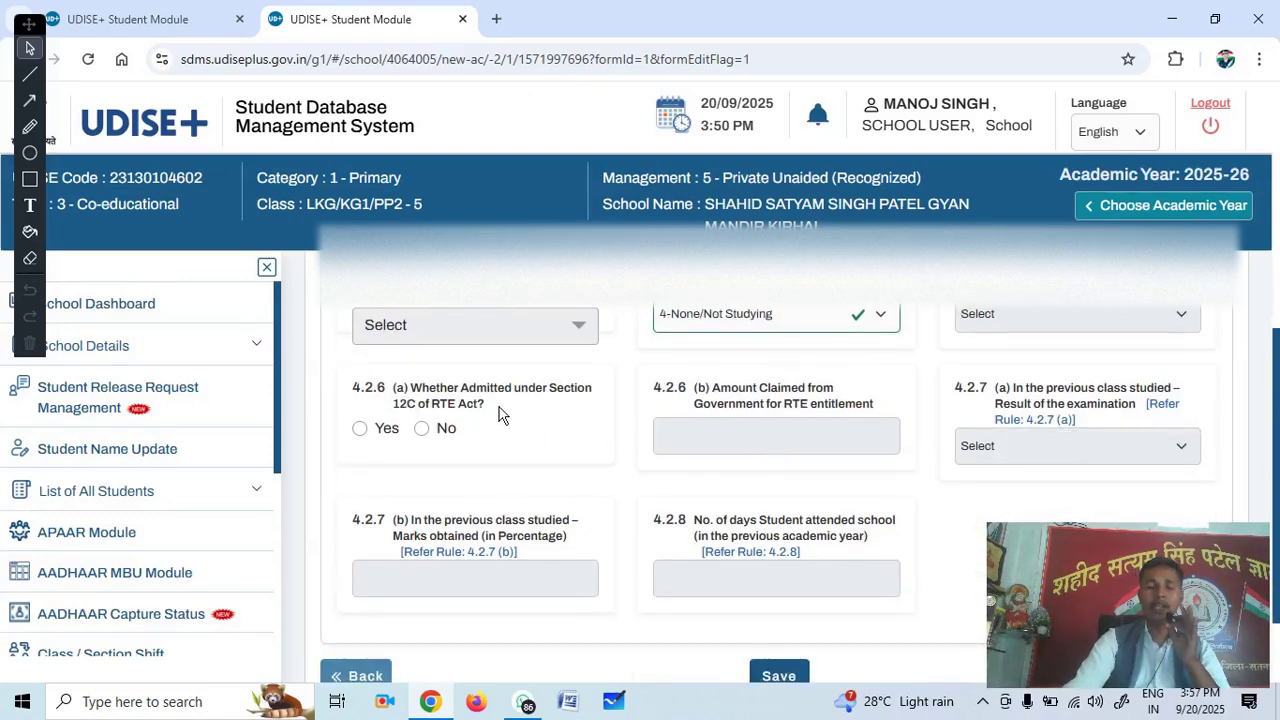
{"action": "left_click", "coordinate": [421, 430]}
{"action": "scroll", "coordinate": [490, 465], "scroll_direction": "down", "scroll_amount": 1}
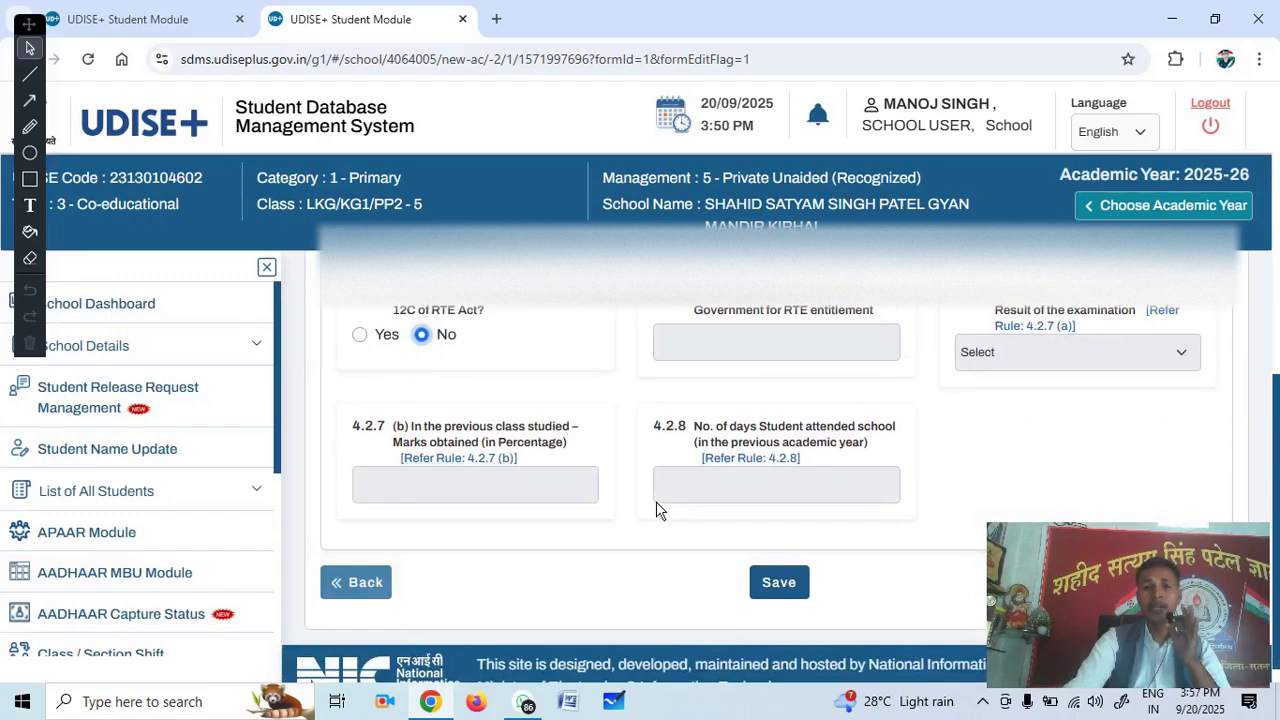
{"action": "left_click", "coordinate": [790, 592]}
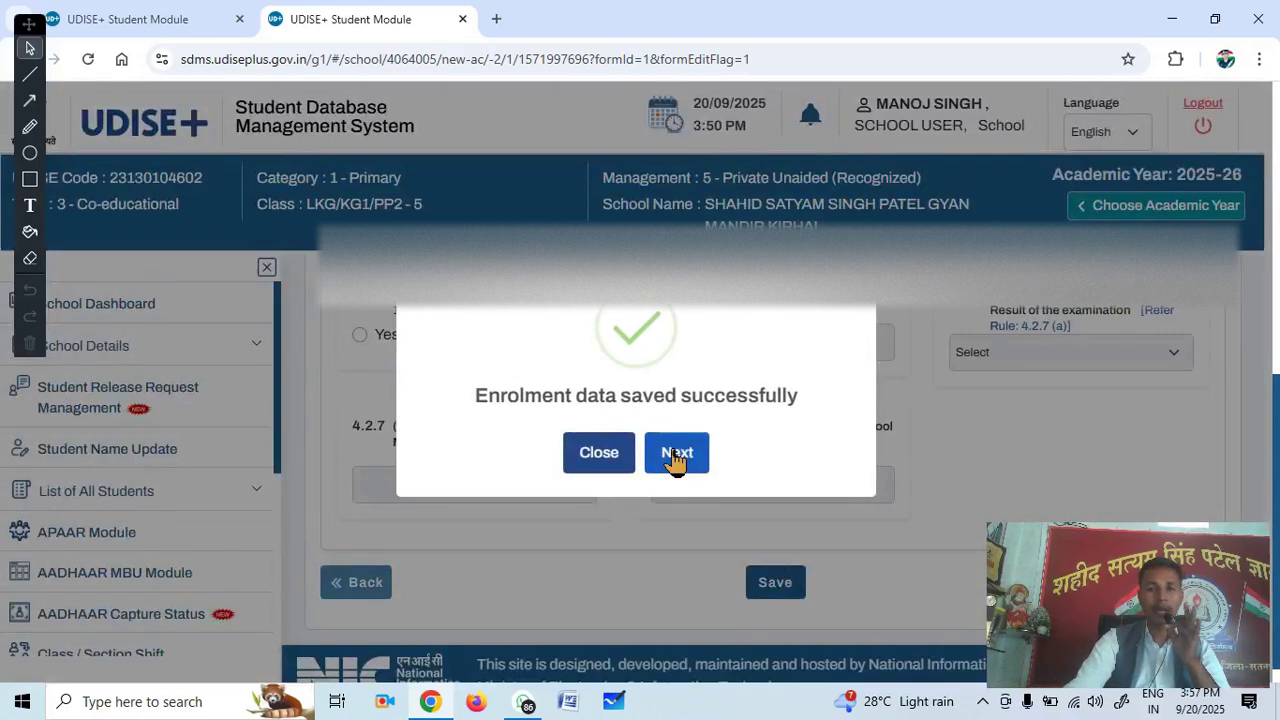
{"action": "left_click", "coordinate": [676, 453]}
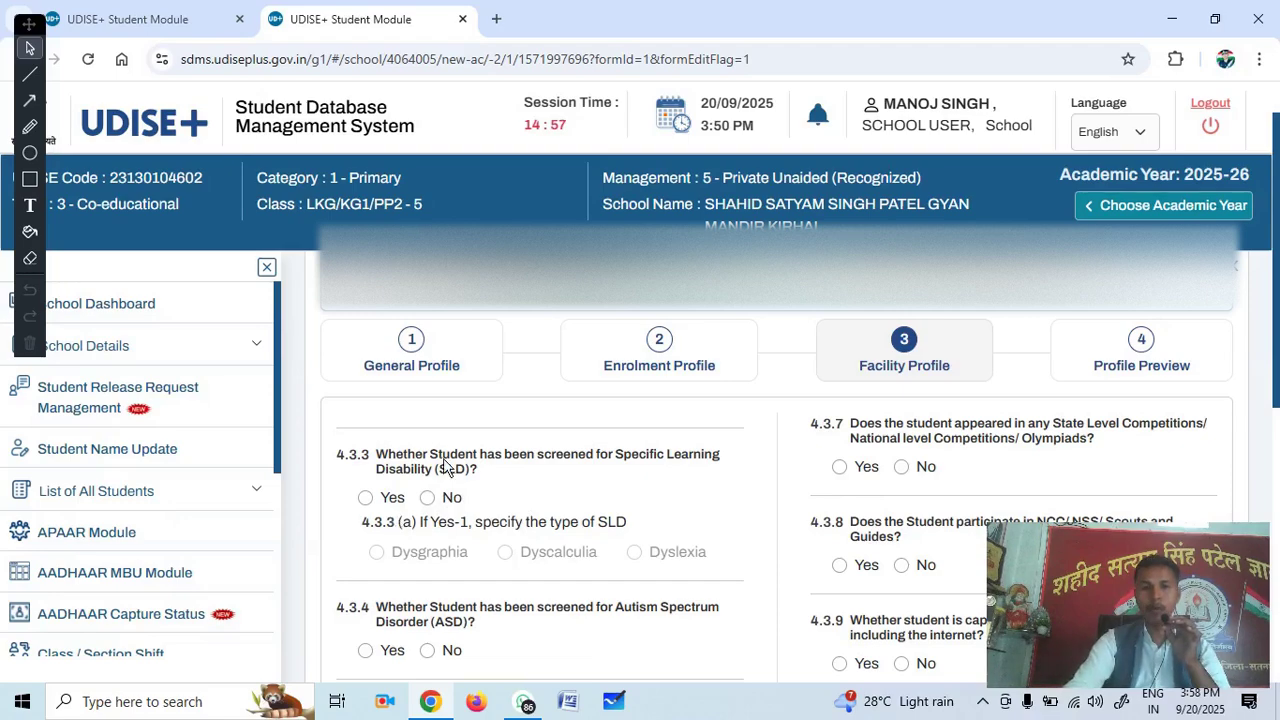
- Answer No to the SLD, ASD and ADHD screening questions and to the Gifted / Talented question
{"action": "left_click", "coordinate": [429, 499]}
{"action": "scroll", "coordinate": [478, 508], "scroll_direction": "down", "scroll_amount": 2}
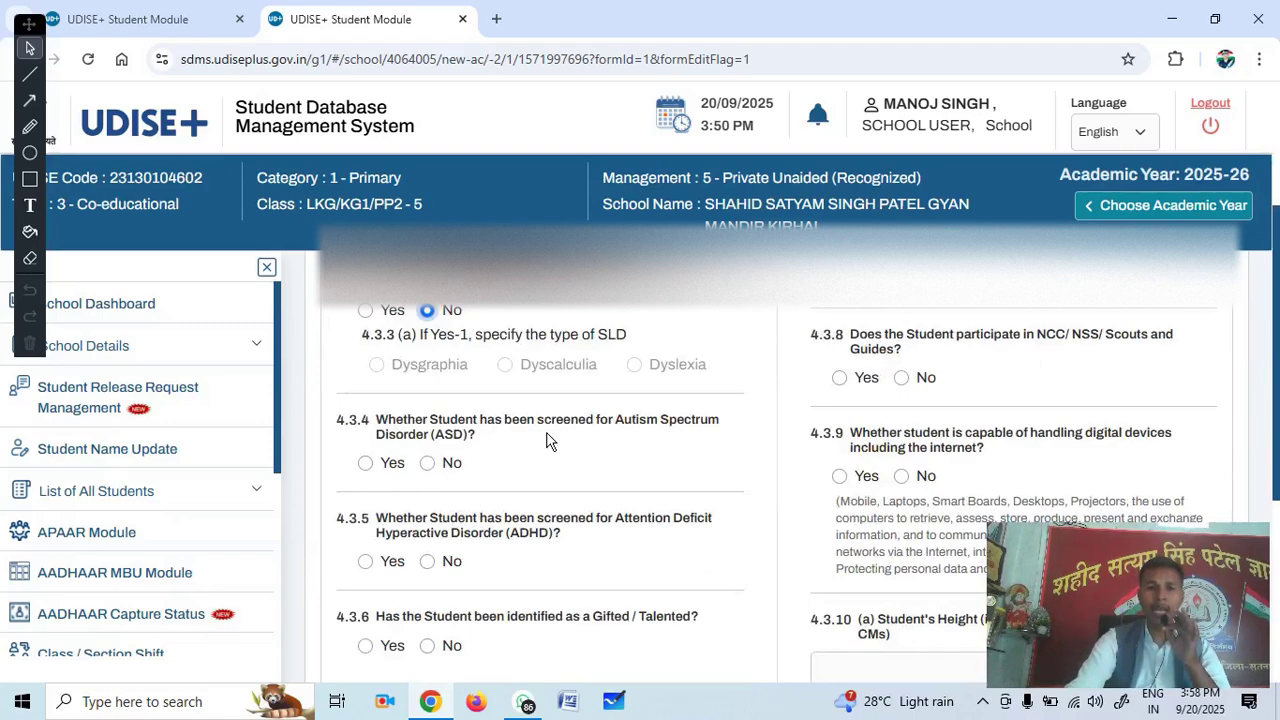
{"action": "left_click", "coordinate": [427, 464]}
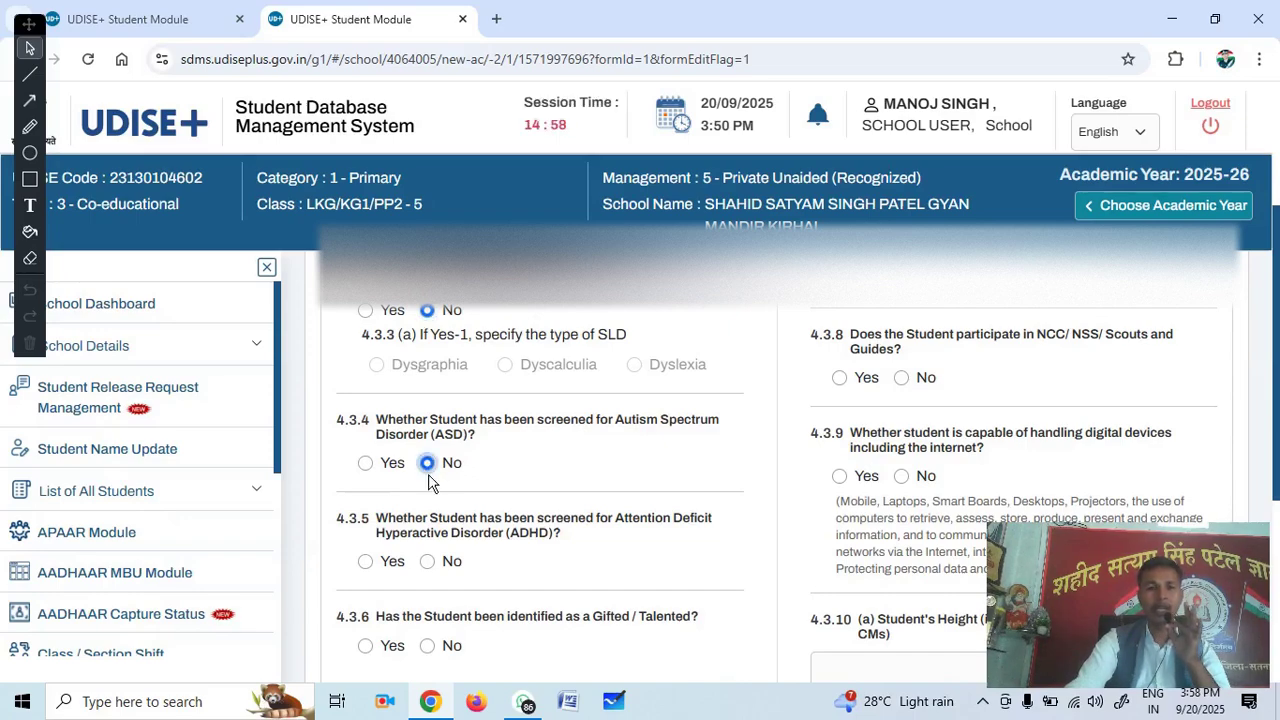
{"action": "scroll", "coordinate": [430, 485], "scroll_direction": "down", "scroll_amount": 2}
{"action": "scroll", "coordinate": [433, 488], "scroll_direction": "up", "scroll_amount": 1}
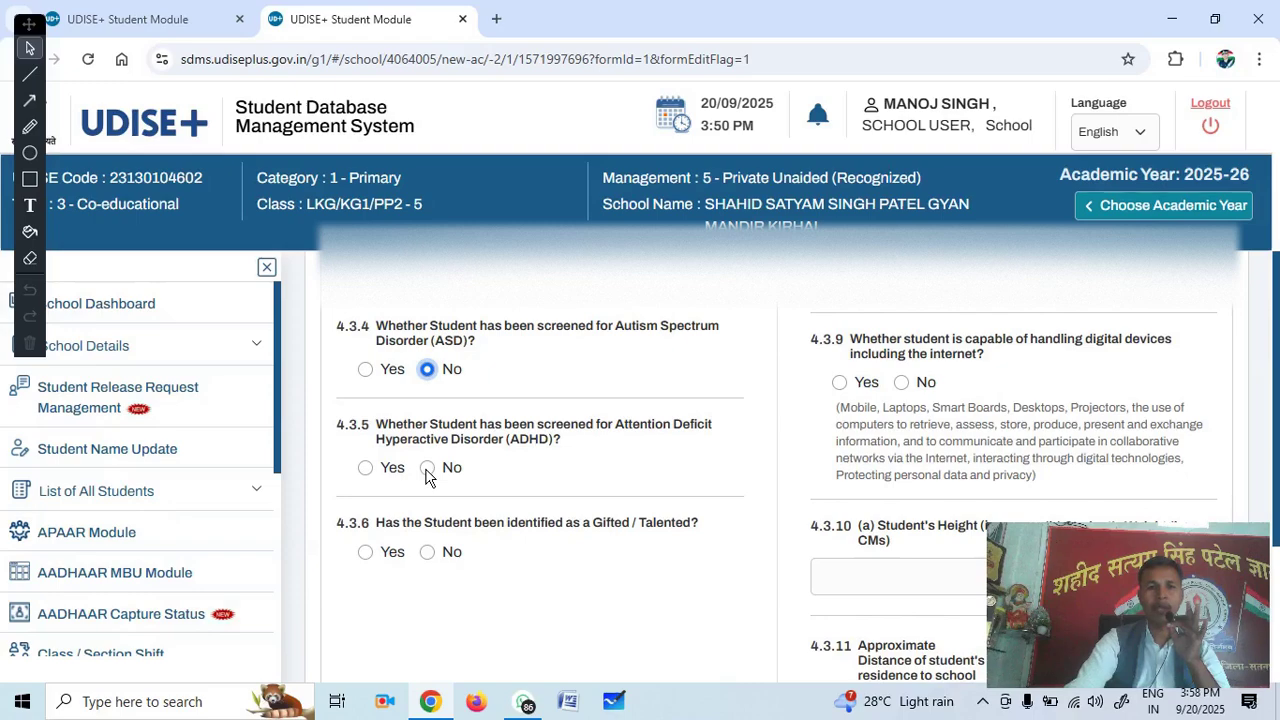
{"action": "left_click", "coordinate": [427, 472]}
{"action": "left_click", "coordinate": [427, 552]}
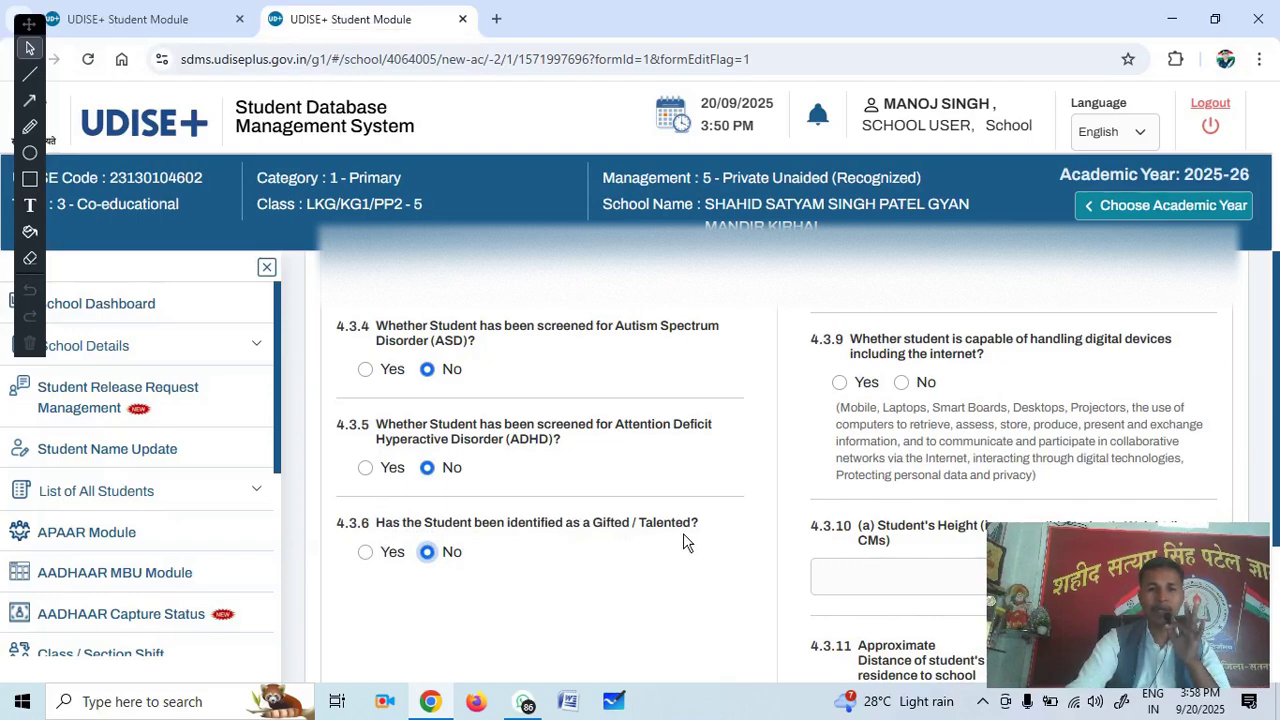
{"action": "left_click", "coordinate": [365, 553]}
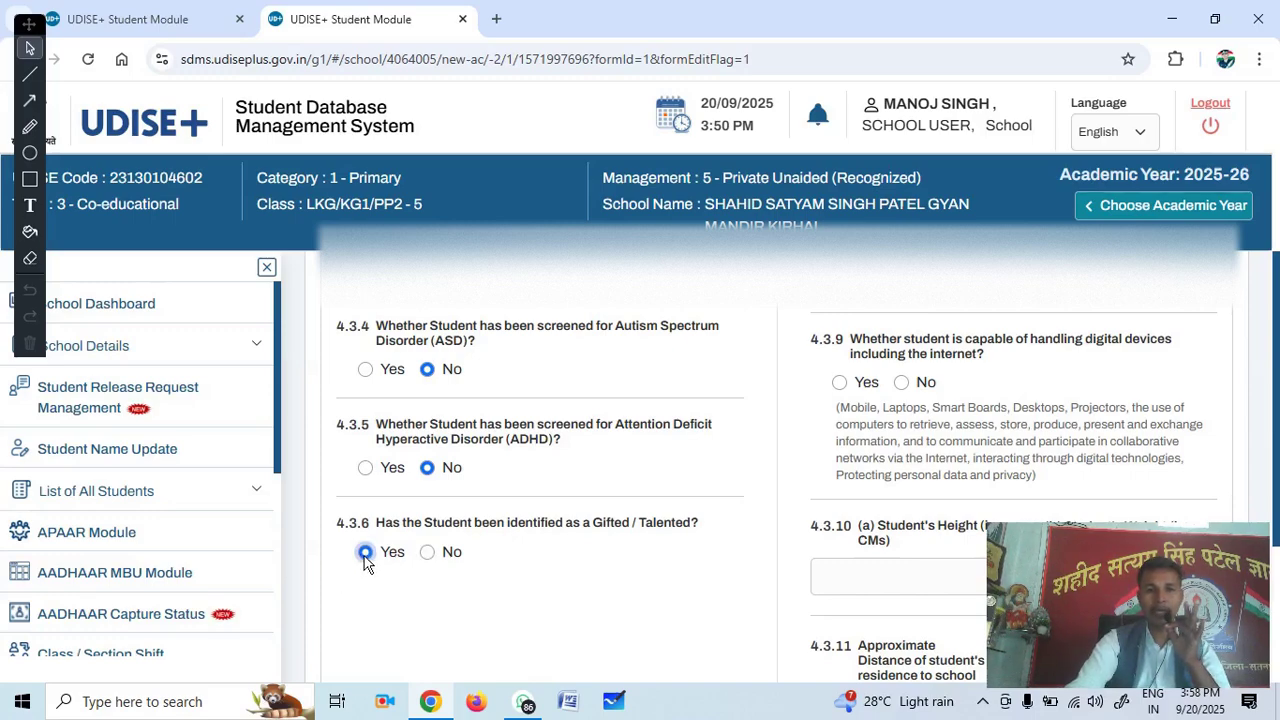
{"action": "left_click", "coordinate": [428, 552]}
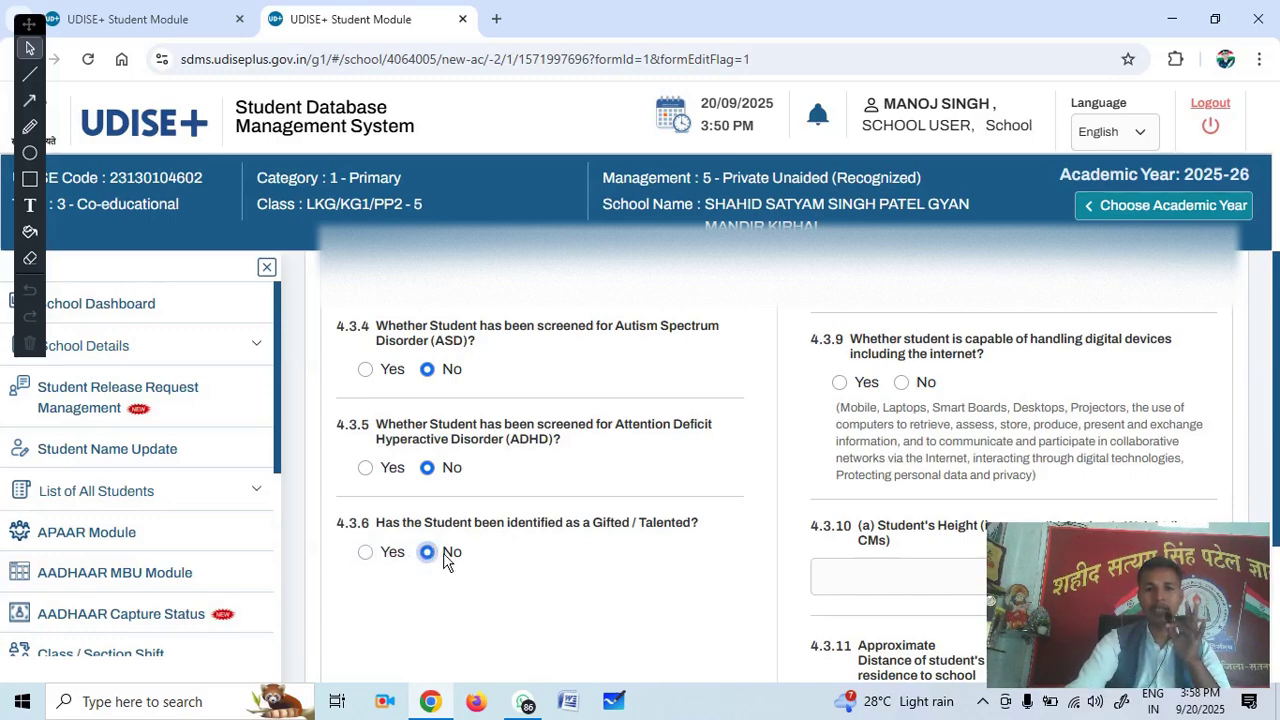
- Answer No for State/National level competitions or Olympiads, NCC/NSS/Scouts and Guides participation, and capability of handling digital devices
{"action": "scroll", "coordinate": [460, 575], "scroll_direction": "up", "scroll_amount": 1}
{"action": "scroll", "coordinate": [468, 573], "scroll_direction": "up", "scroll_amount": 2}
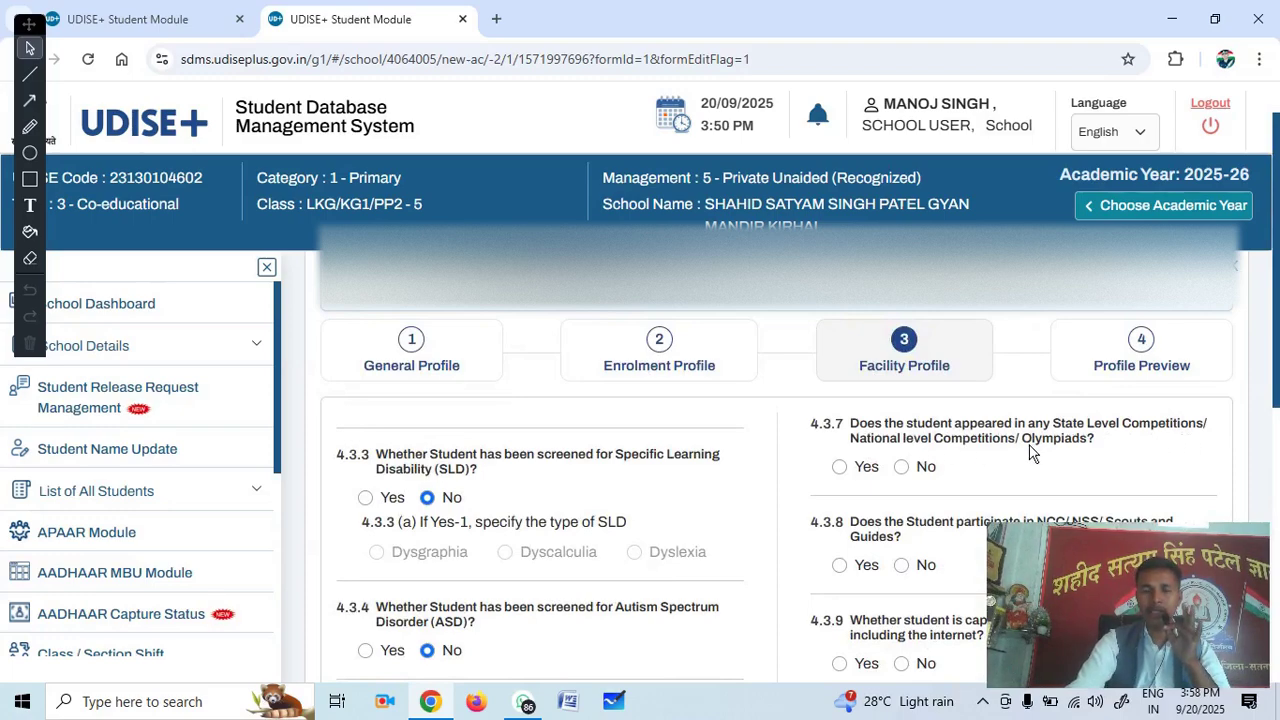
{"action": "scroll", "coordinate": [1073, 440], "scroll_direction": "down", "scroll_amount": 1}
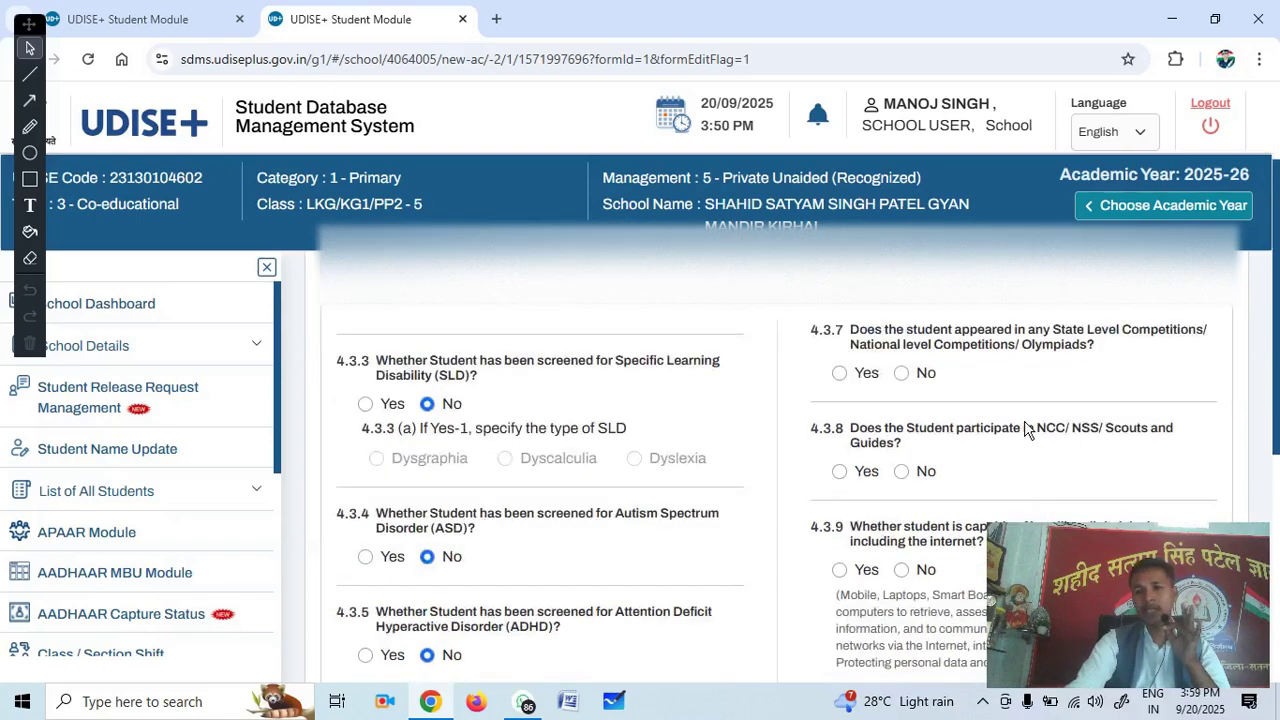
{"action": "left_click", "coordinate": [900, 379]}
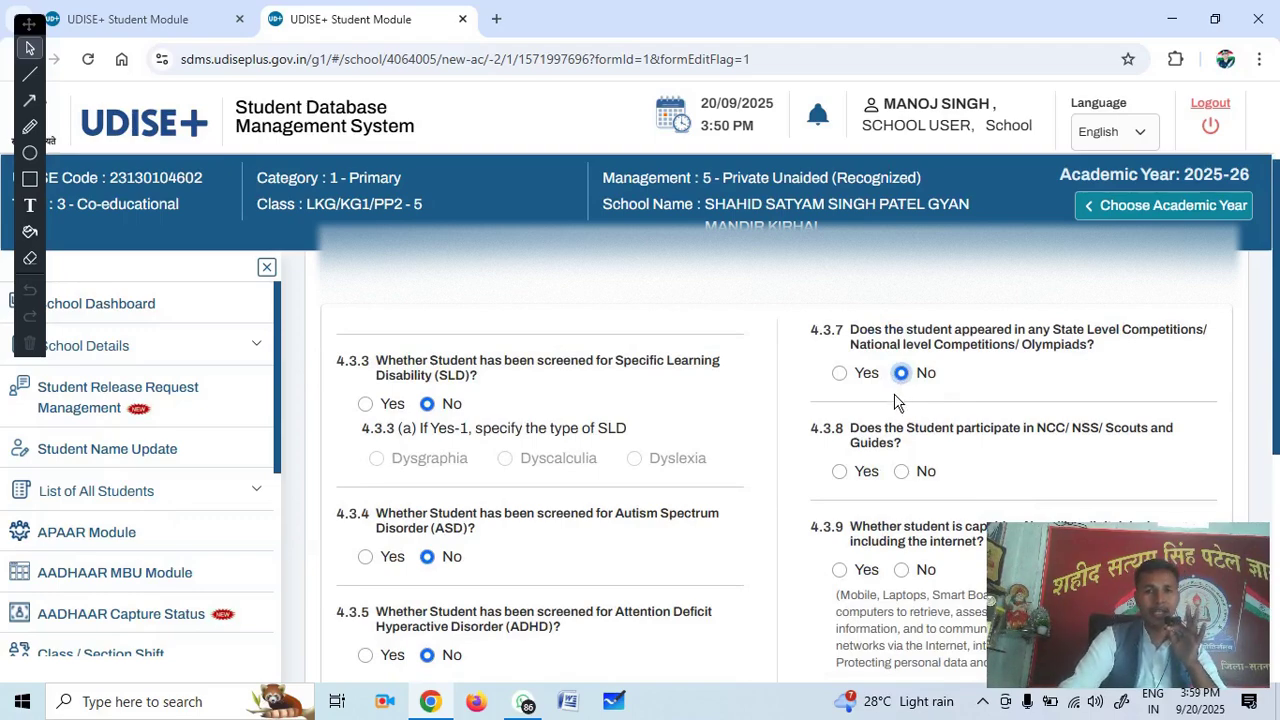
{"action": "scroll", "coordinate": [896, 401], "scroll_direction": "down", "scroll_amount": 1}
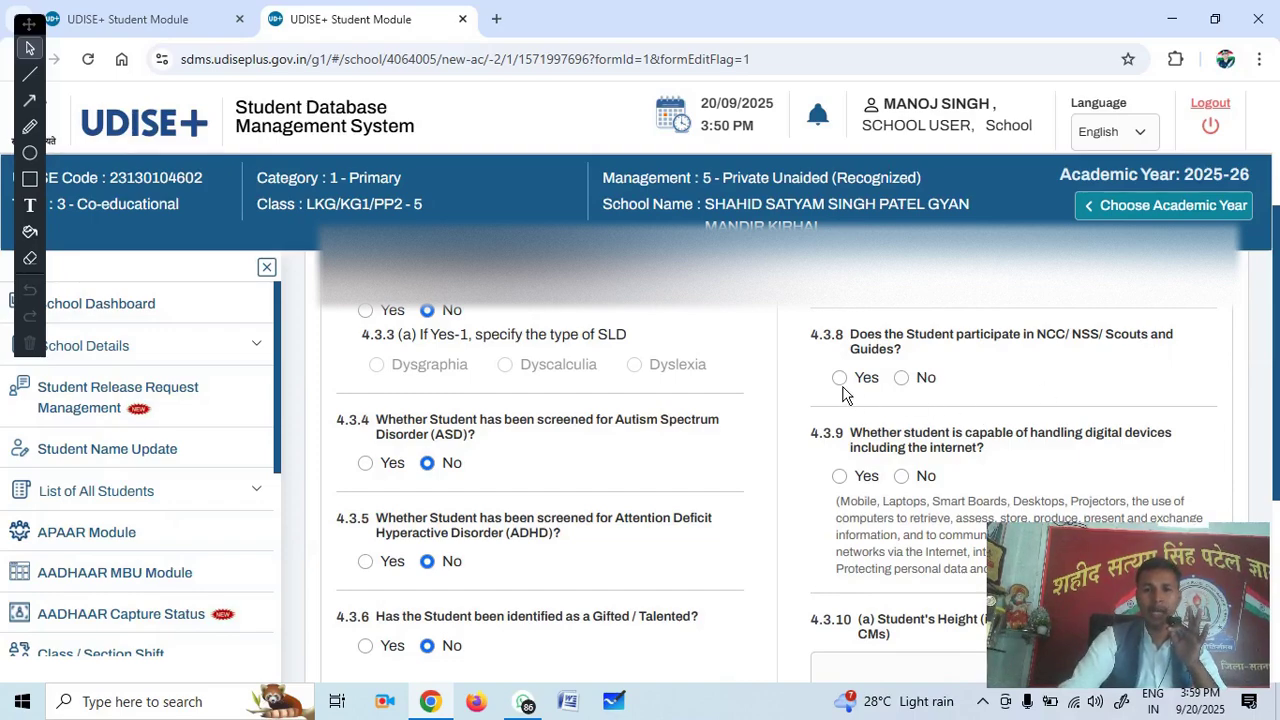
{"action": "left_click", "coordinate": [901, 377]}
{"action": "scroll", "coordinate": [895, 445], "scroll_direction": "down", "scroll_amount": 1}
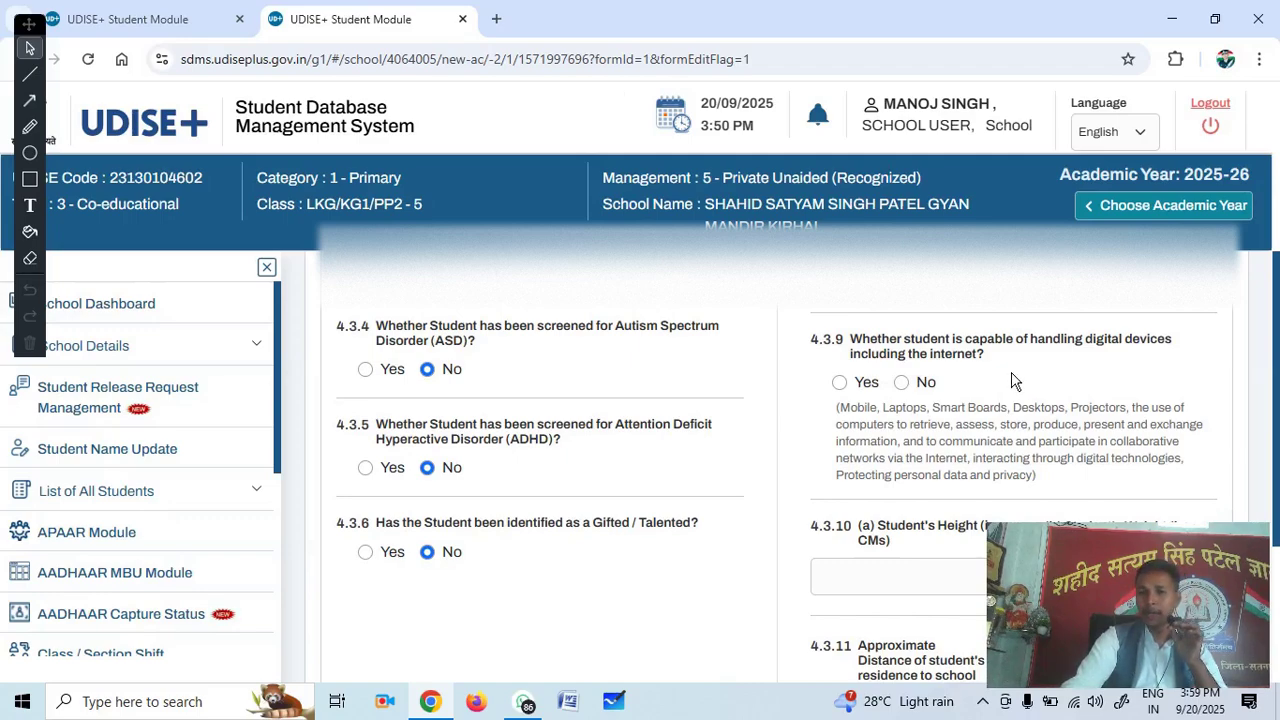
{"action": "left_click", "coordinate": [904, 385]}
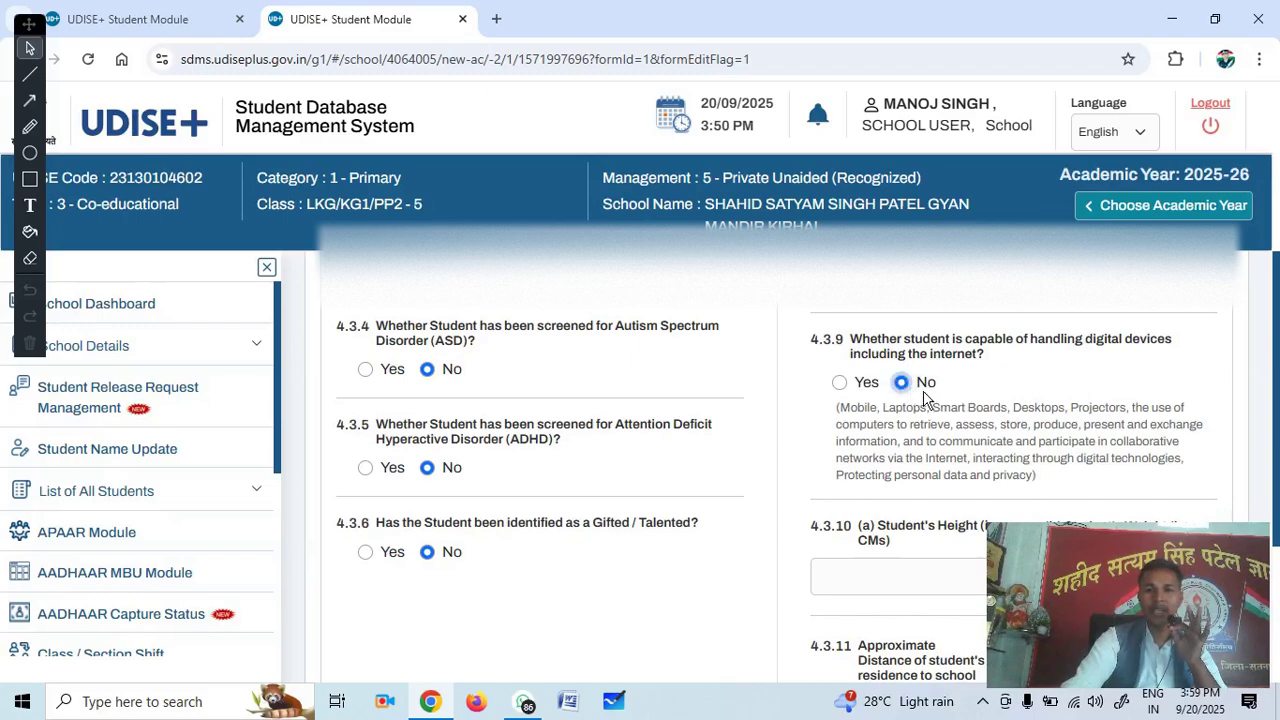
- Set the student's height to 125 cm and weight to 20 kg
{"action": "scroll", "coordinate": [902, 395], "scroll_direction": "down", "scroll_amount": 2}
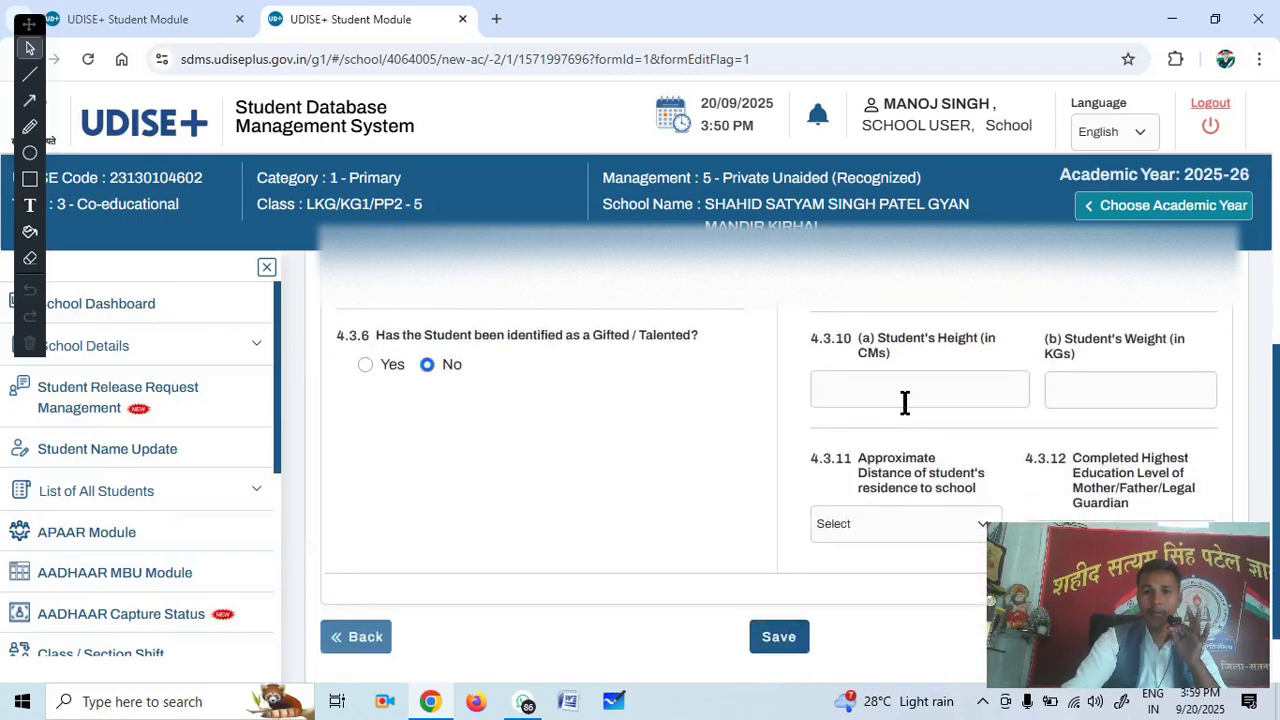
{"action": "left_click", "coordinate": [896, 394]}
{"action": "type", "text": "125"}
{"action": "left_click", "coordinate": [1071, 385]}
{"action": "type", "text": "25"}
{"action": "key", "text": "BackSpace"}
{"action": "type", "text": "0"}
- Set the distance from residence to school to 2 - Between 1-3 Kms and the parent/guardian's highest education level to 2 - Upper Primary
{"action": "scroll", "coordinate": [743, 515], "scroll_direction": "down", "scroll_amount": 1}
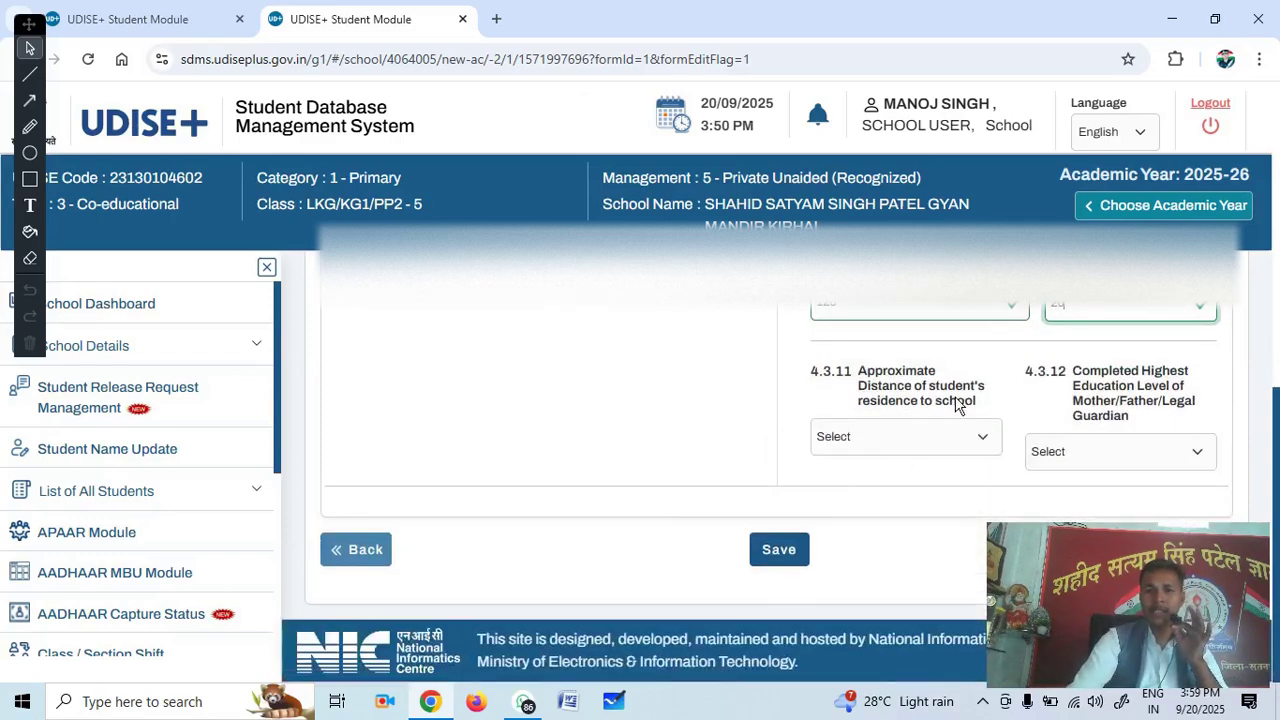
{"action": "left_click", "coordinate": [895, 450]}
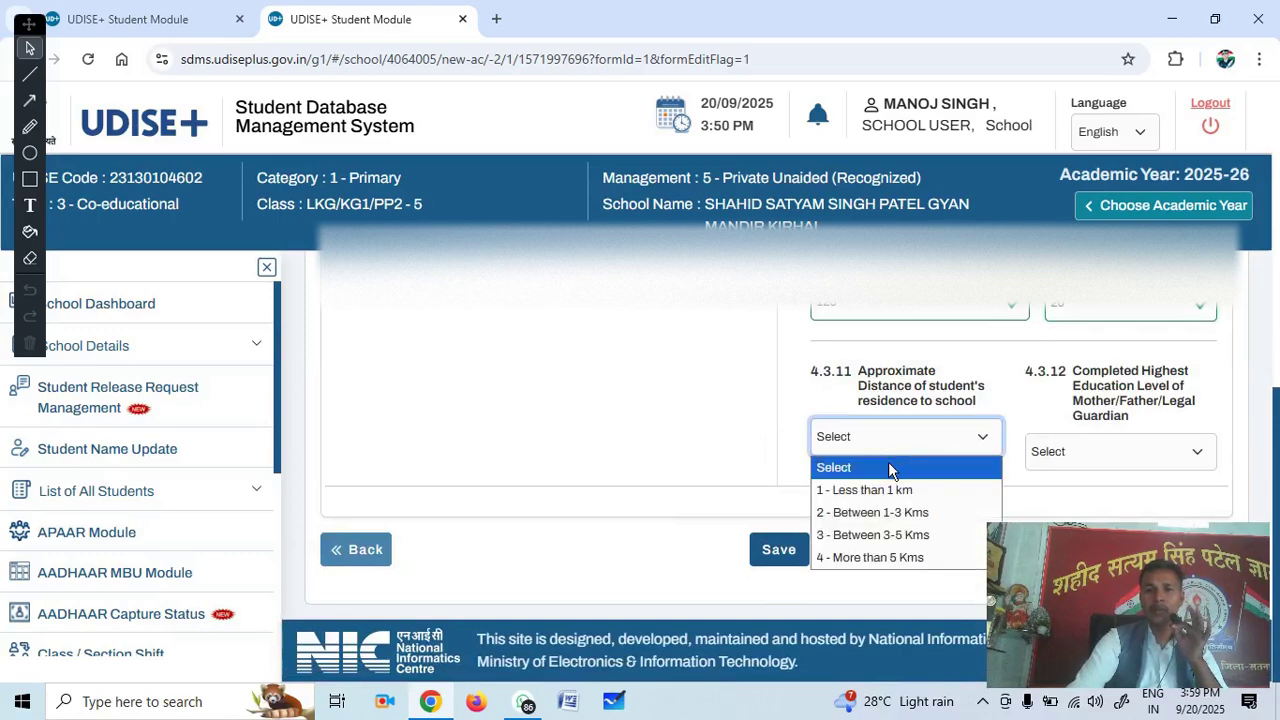
{"action": "left_click", "coordinate": [880, 512]}
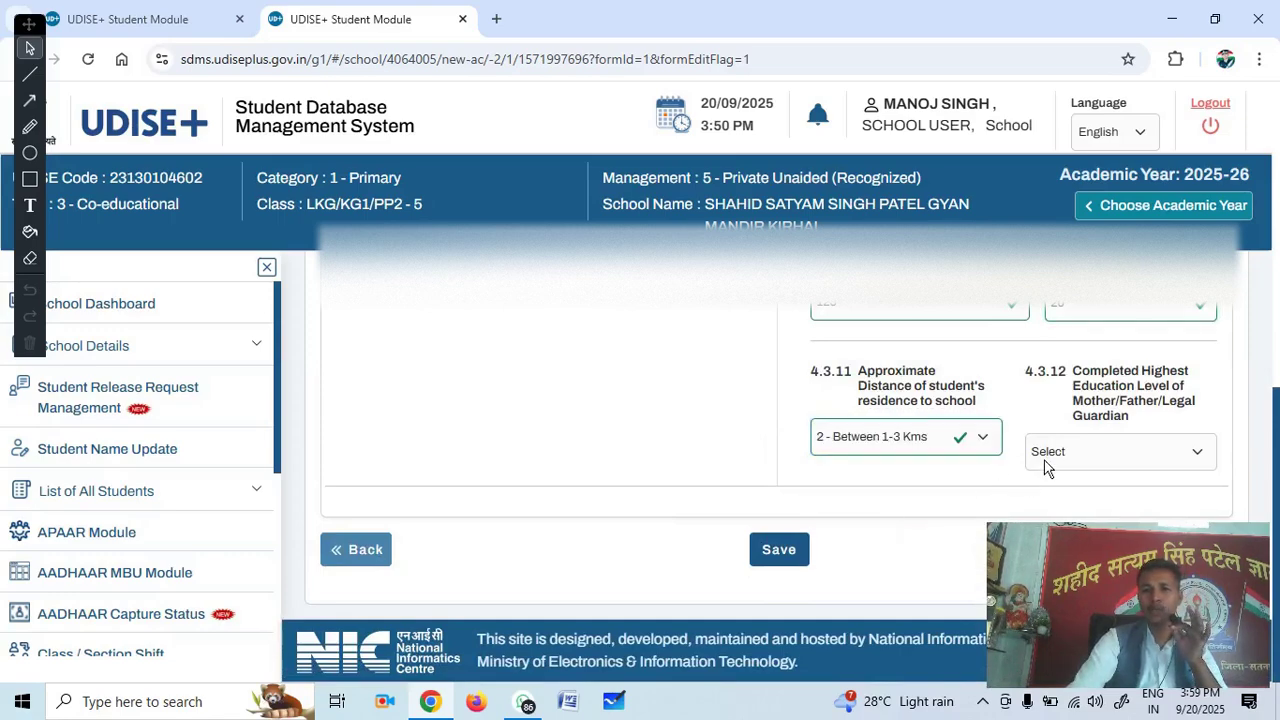
{"action": "left_click", "coordinate": [1045, 463]}
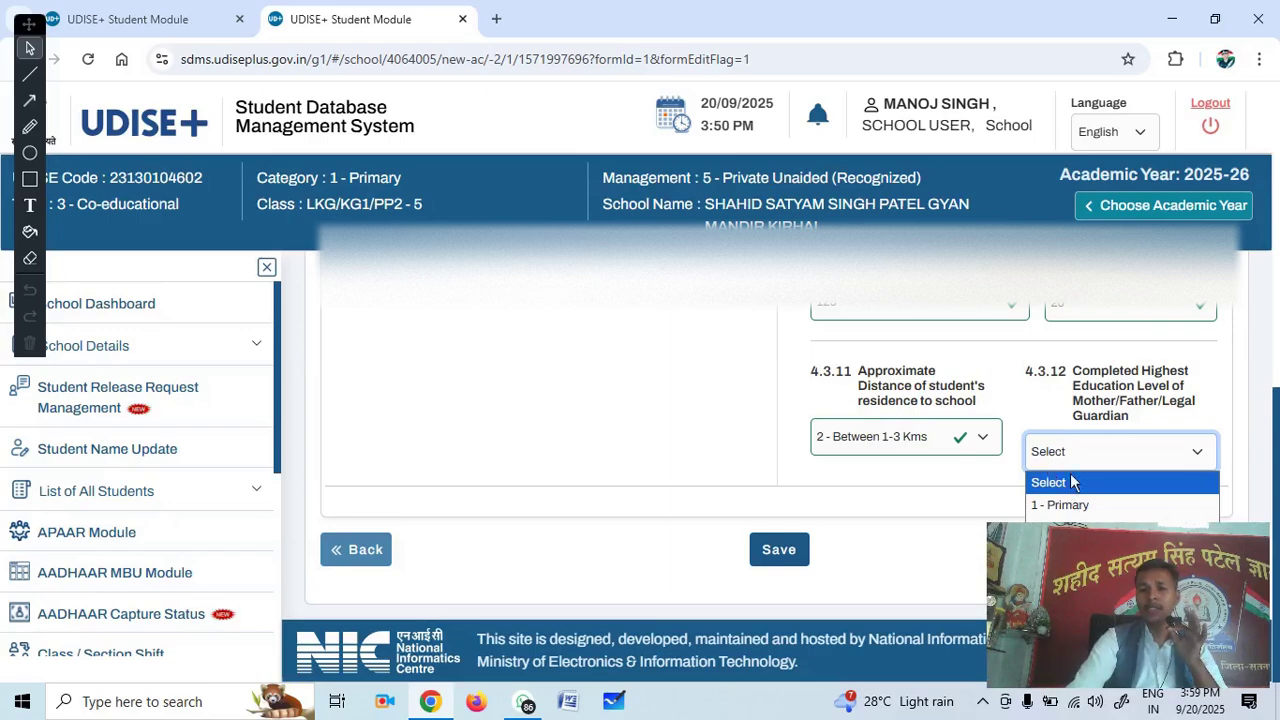
{"action": "left_click", "coordinate": [1067, 460]}
{"action": "left_click", "coordinate": [1075, 462]}
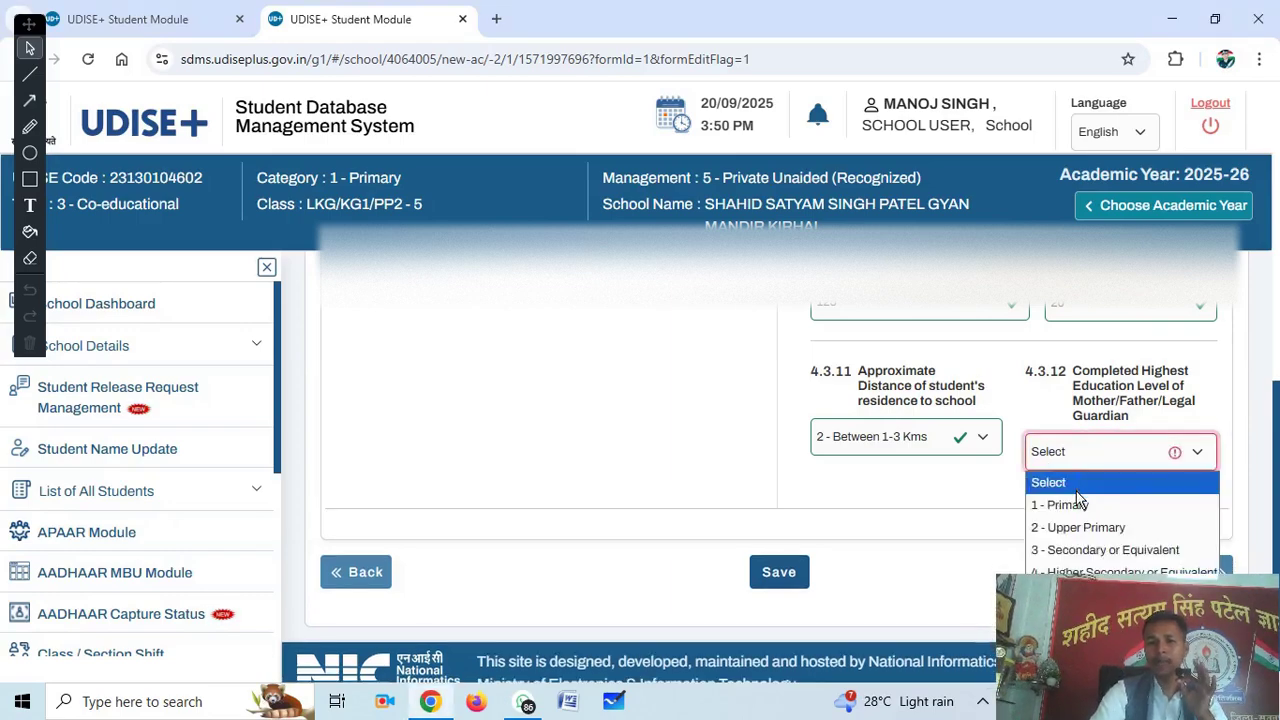
{"action": "left_click", "coordinate": [1075, 527]}
{"action": "left_click", "coordinate": [1070, 456]}
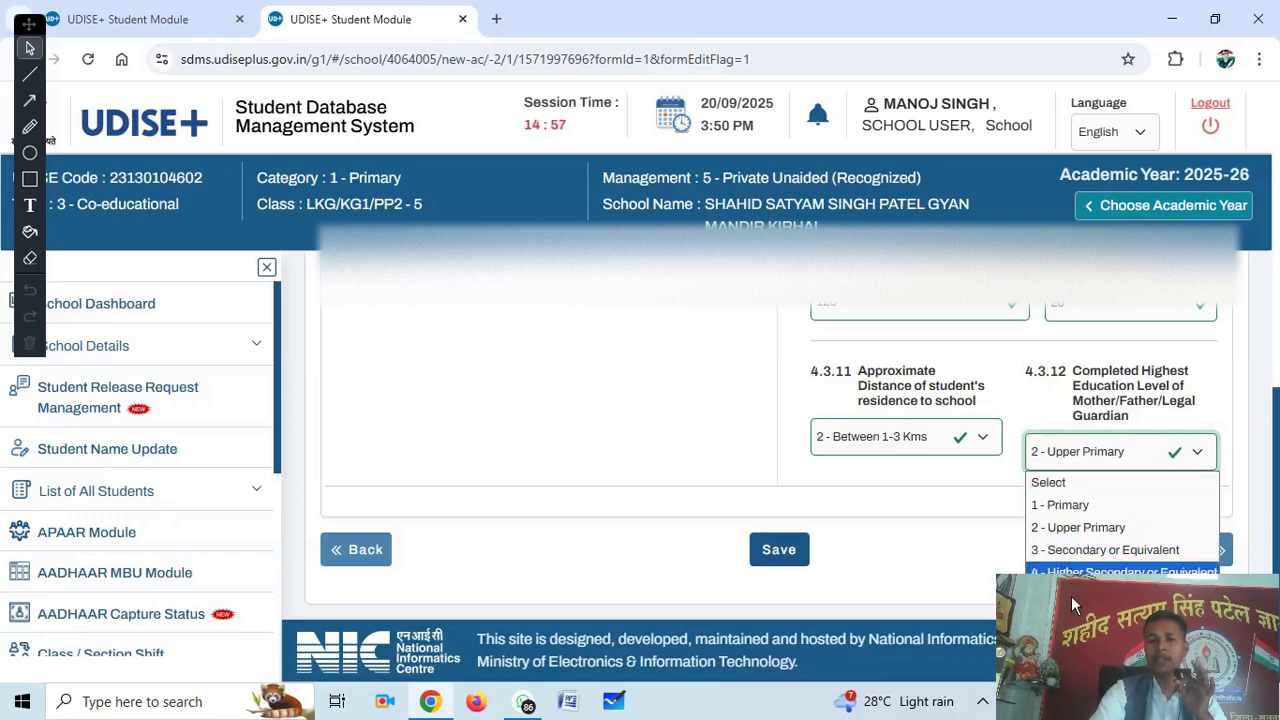
{"action": "left_click", "coordinate": [1077, 528]}
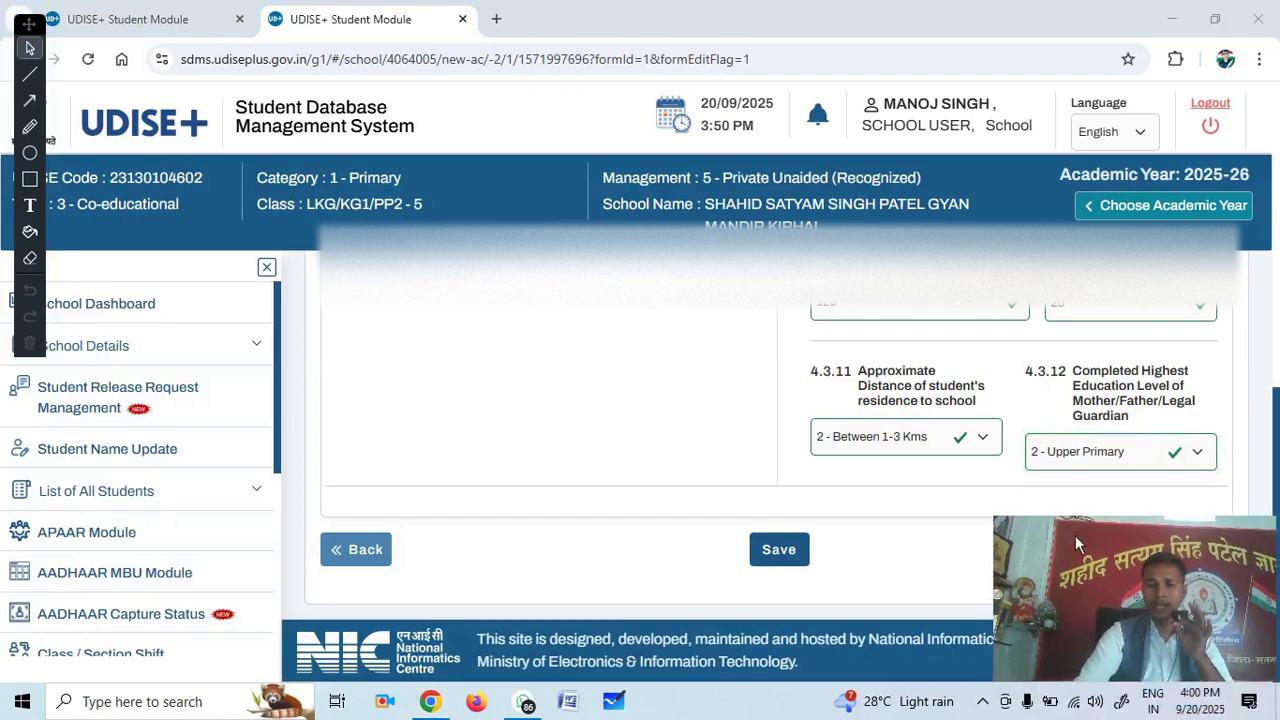
- Save the Facility Profile and continue to the Profile Preview to review the entered data
{"action": "left_click", "coordinate": [788, 564]}
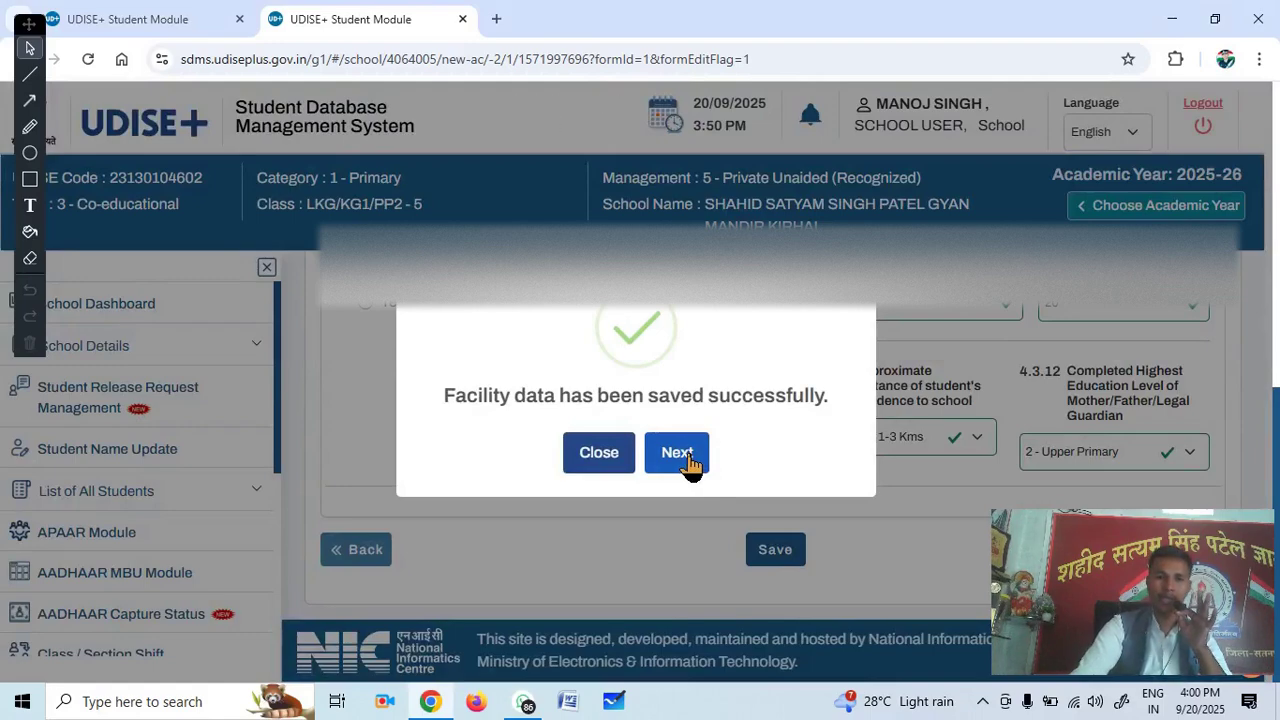
{"action": "left_click", "coordinate": [688, 456]}
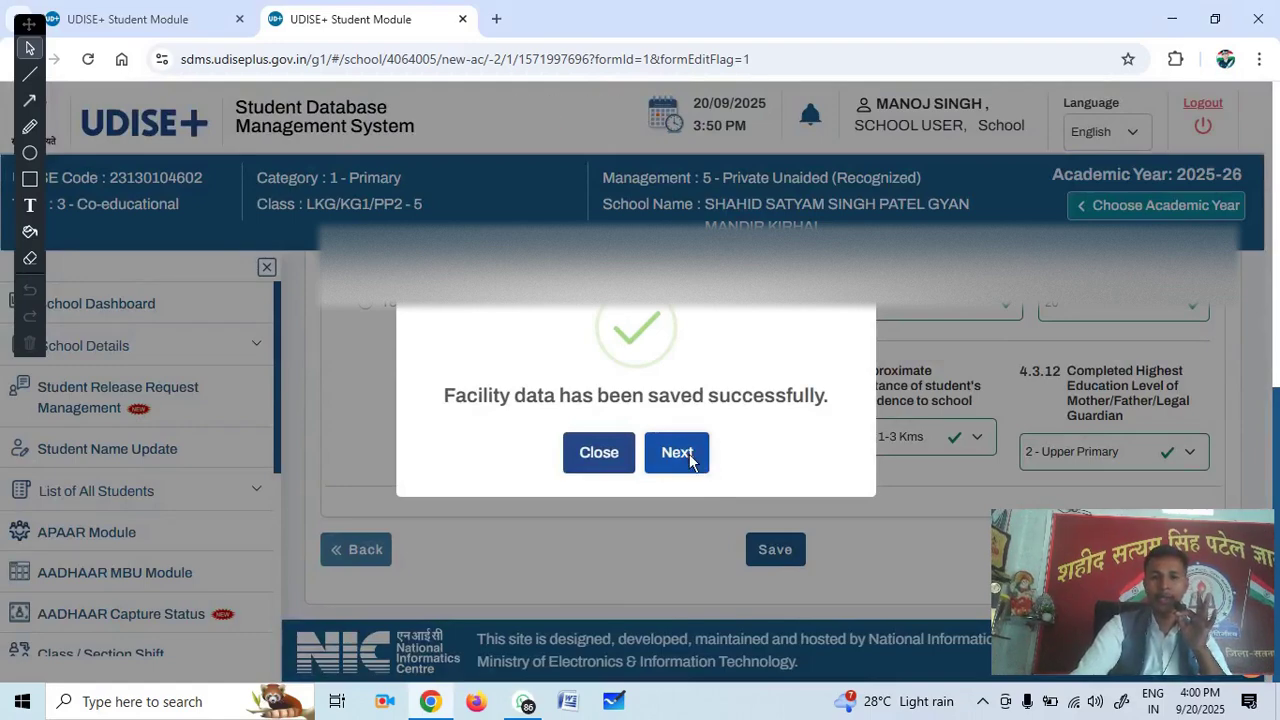
{"action": "scroll", "coordinate": [650, 533], "scroll_direction": "down", "scroll_amount": 10}
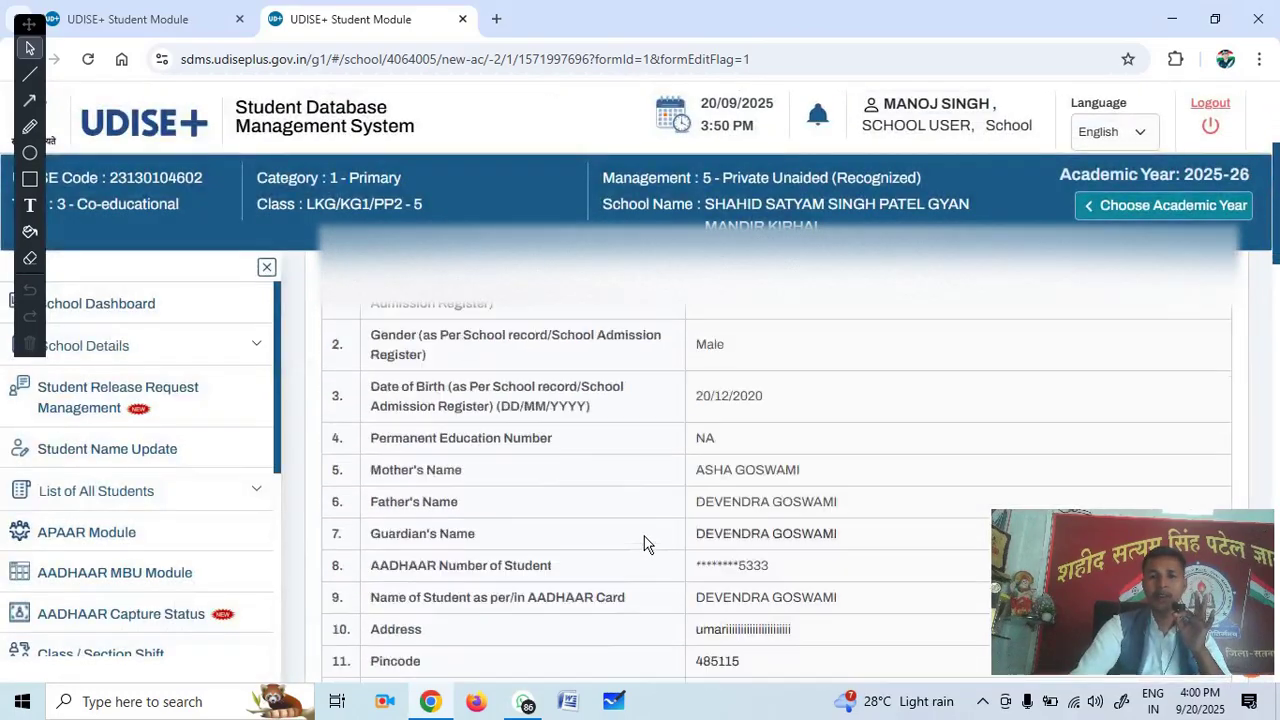
{"action": "scroll", "coordinate": [640, 546], "scroll_direction": "down", "scroll_amount": 10}
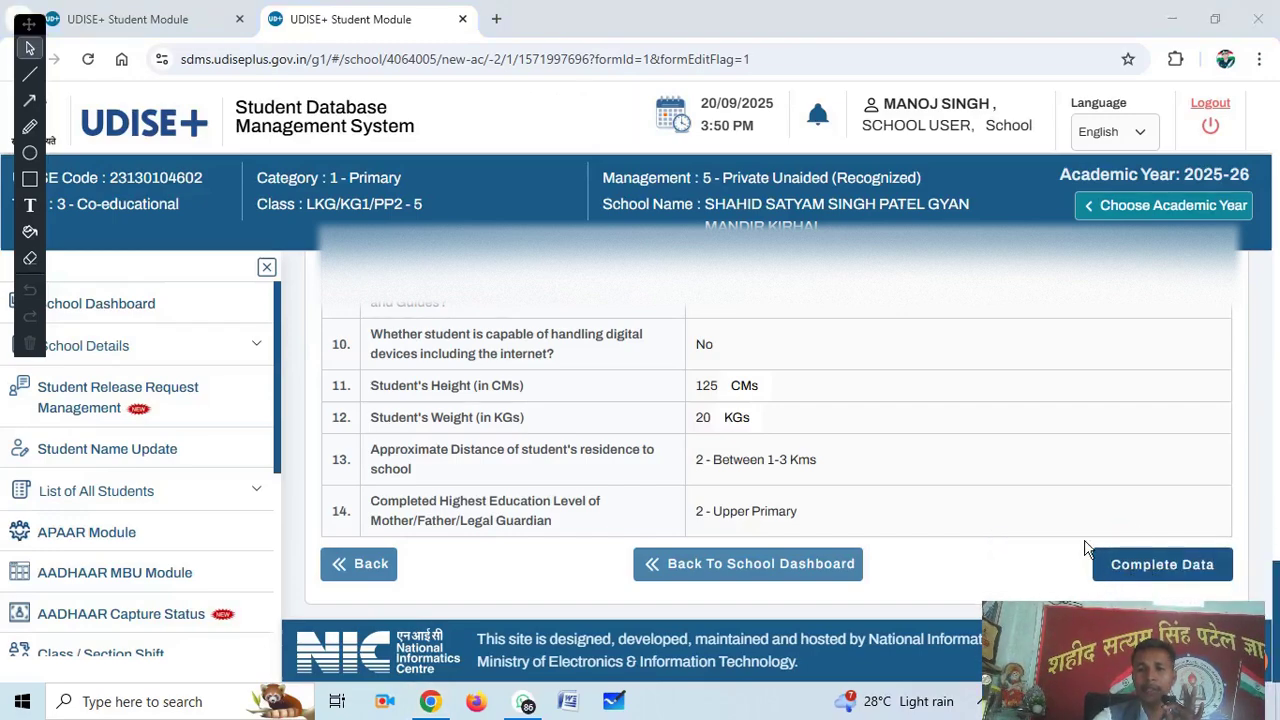
- Submit the student's data as complete from the Profile Preview, confirm it, and repeat the submission
{"action": "left_click", "coordinate": [1152, 570]}
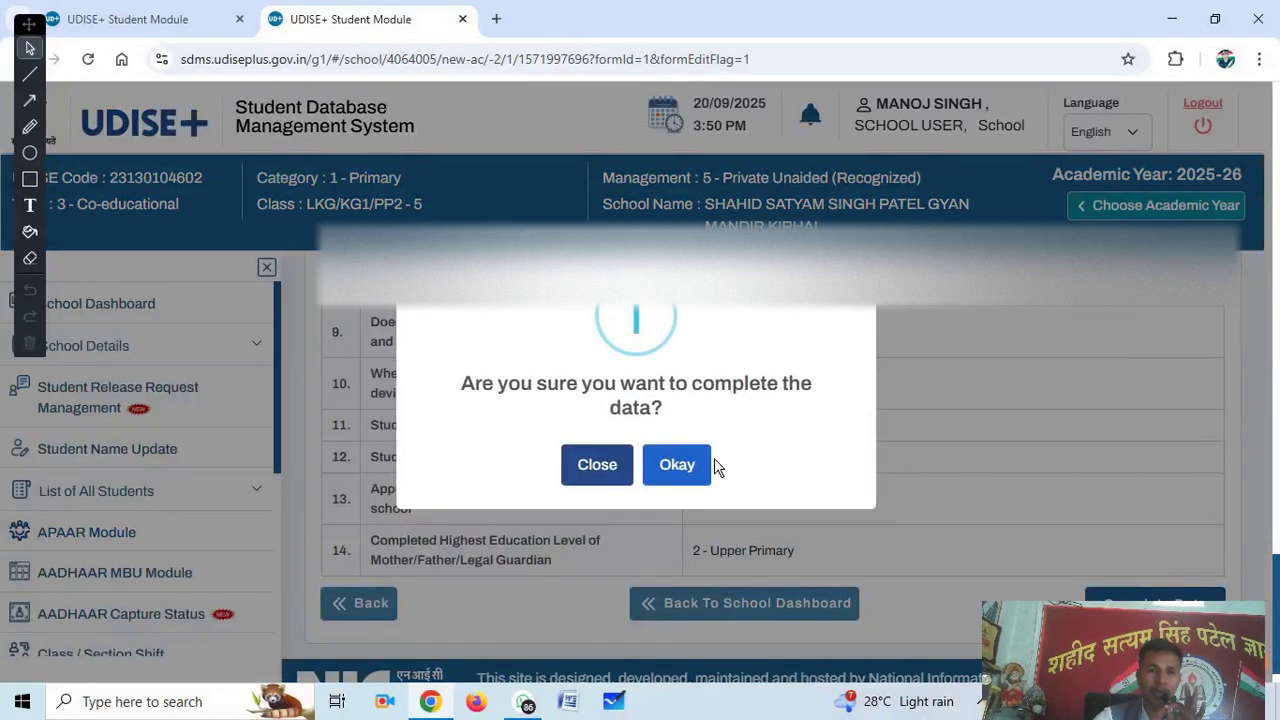
{"action": "left_click", "coordinate": [688, 476]}
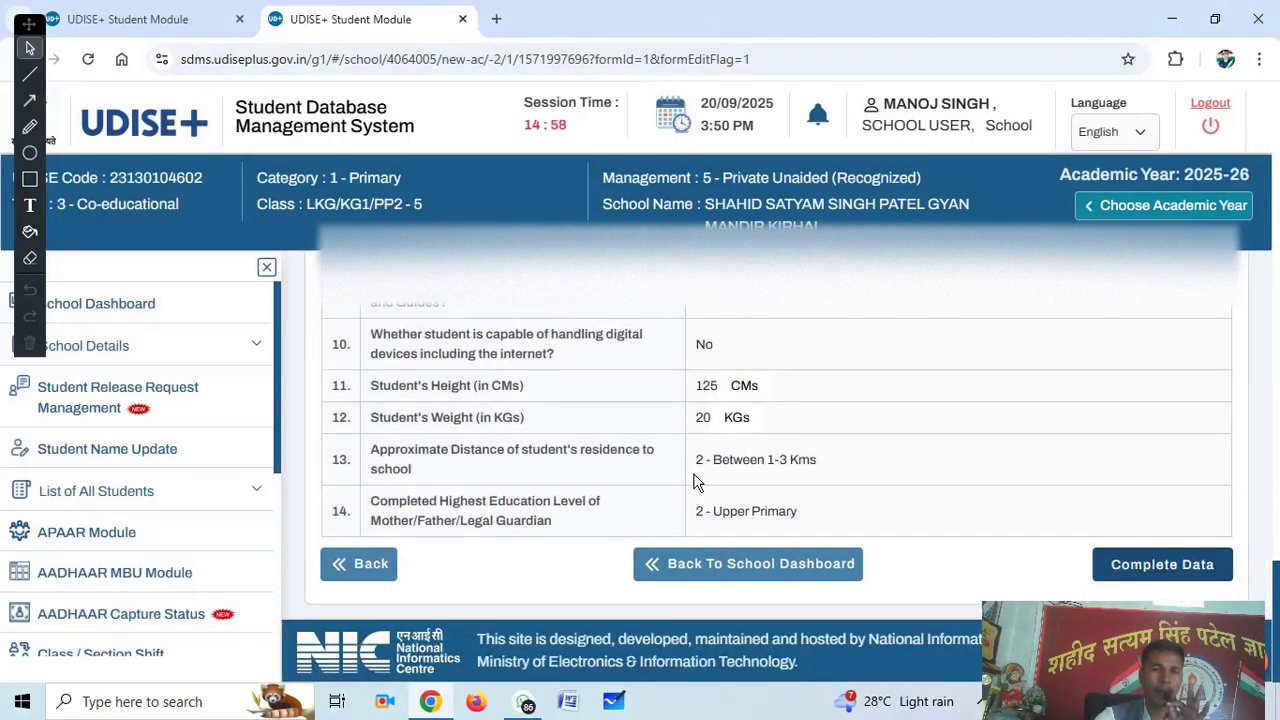
{"action": "scroll", "coordinate": [733, 484], "scroll_direction": "up", "scroll_amount": 7}
{"action": "scroll", "coordinate": [736, 484], "scroll_direction": "down", "scroll_amount": 4}
{"action": "scroll", "coordinate": [736, 476], "scroll_direction": "down", "scroll_amount": 5}
{"action": "left_click", "coordinate": [1133, 564]}
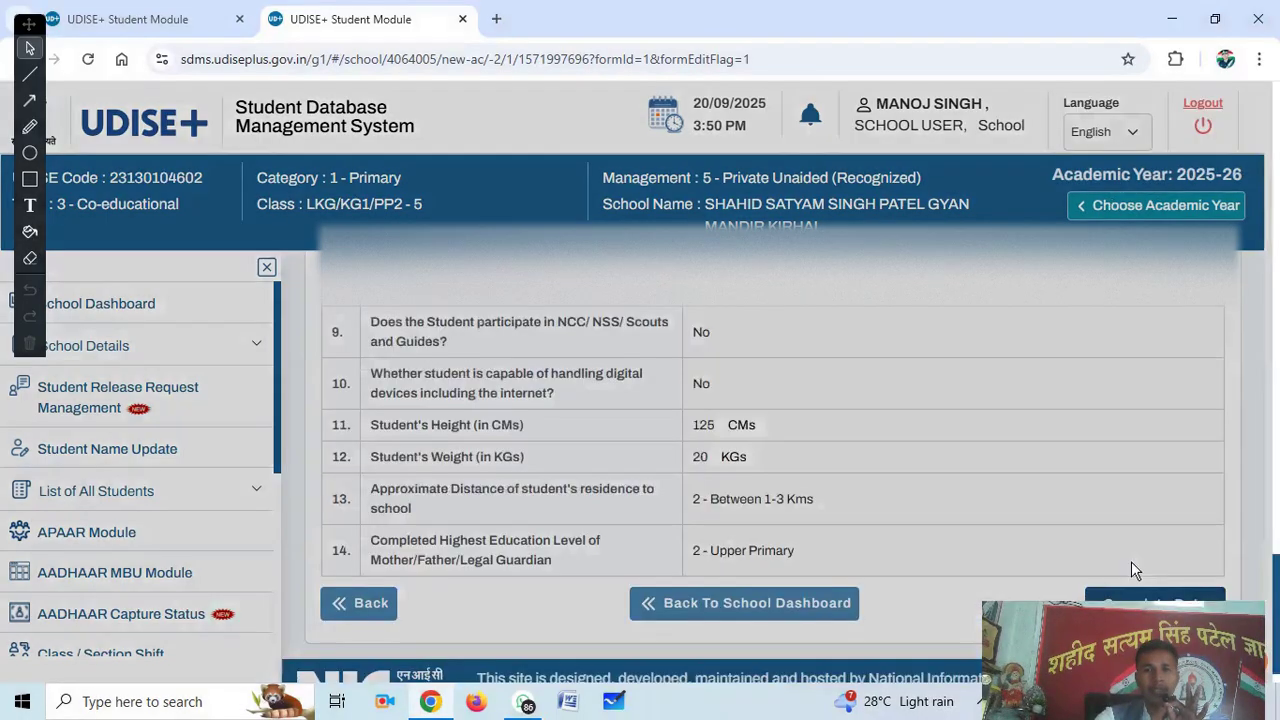
{"action": "left_click", "coordinate": [684, 484]}
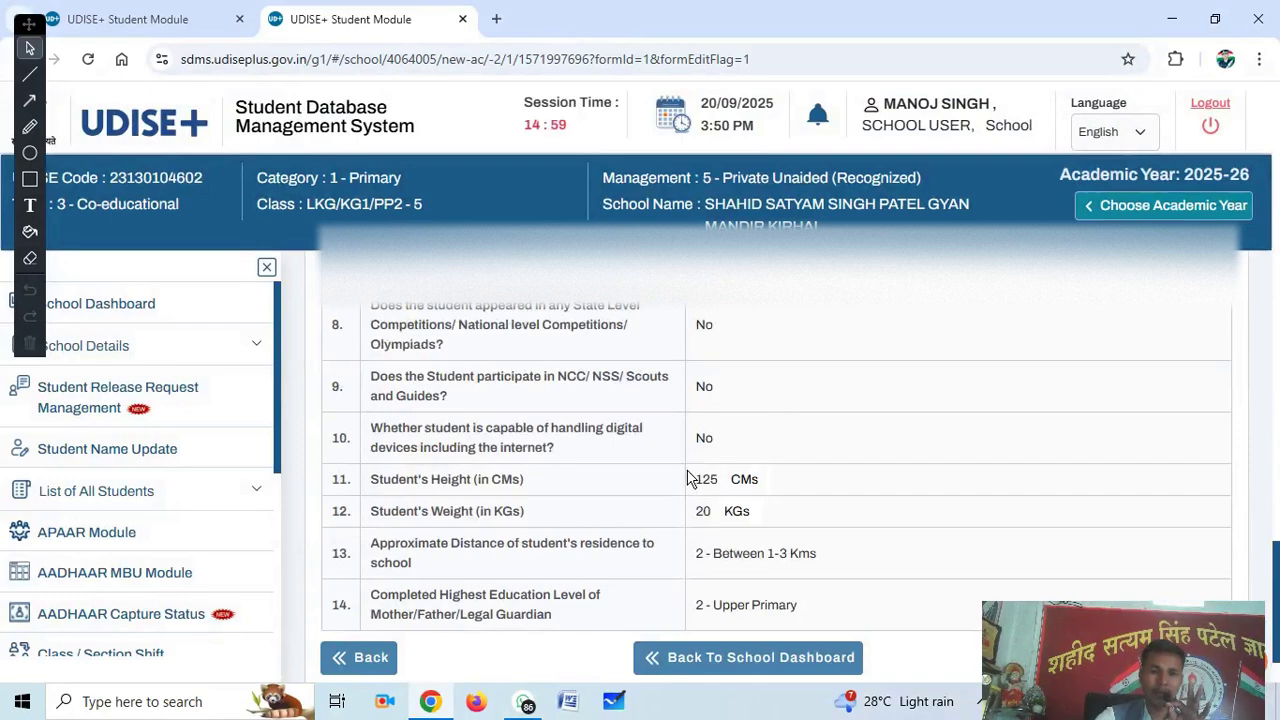
{"action": "scroll", "coordinate": [687, 480], "scroll_direction": "up", "scroll_amount": 6}
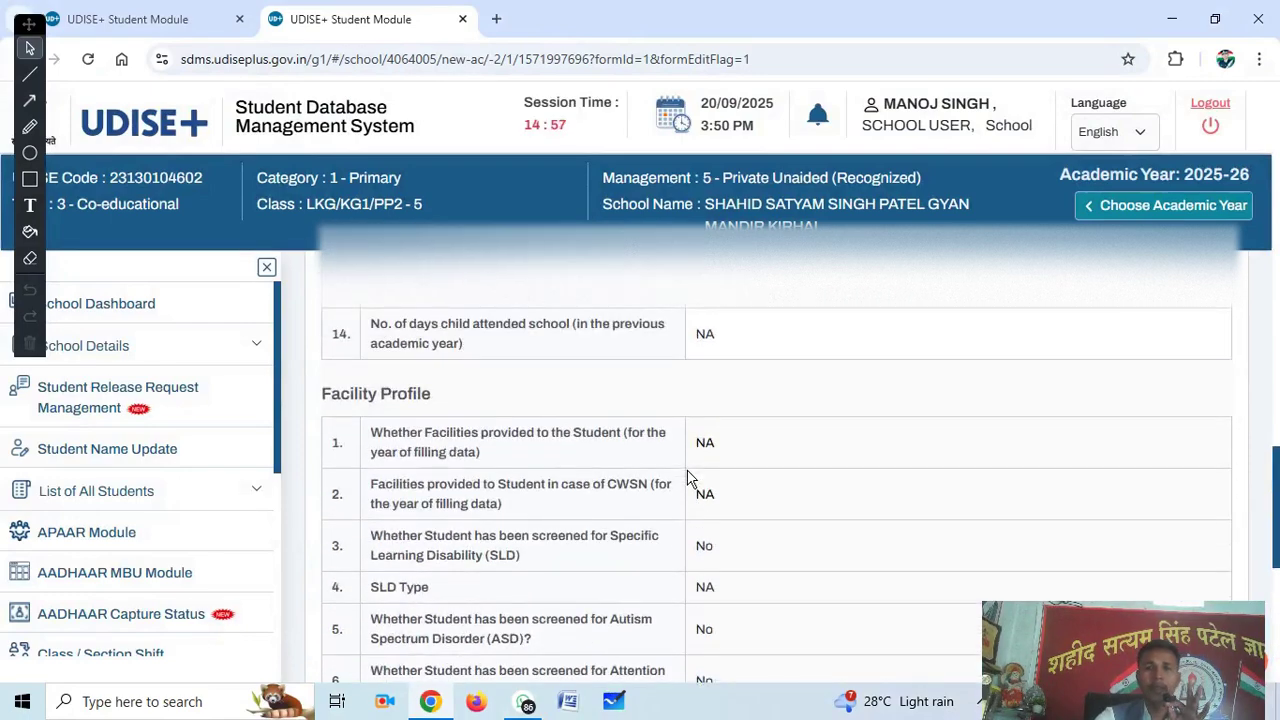